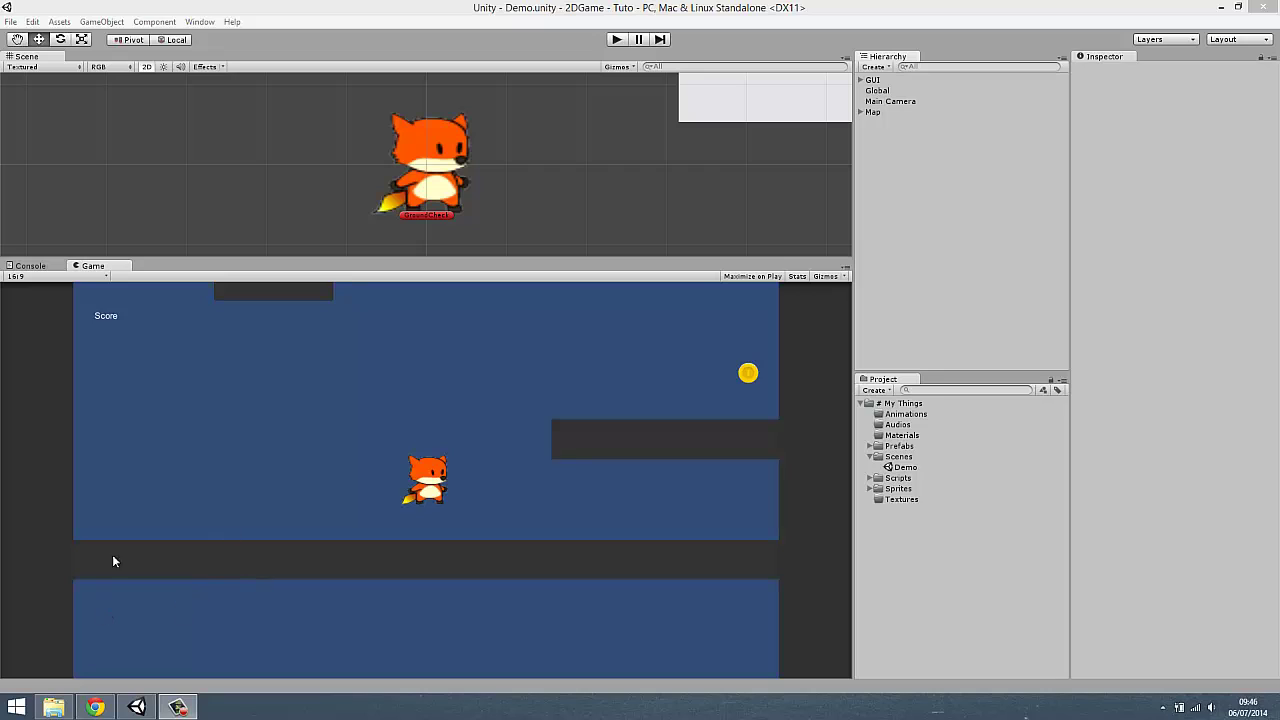
# Step: Glance at the YouTube channel page in the browser, then return to the Unity editor
pyautogui.click(531, 617)
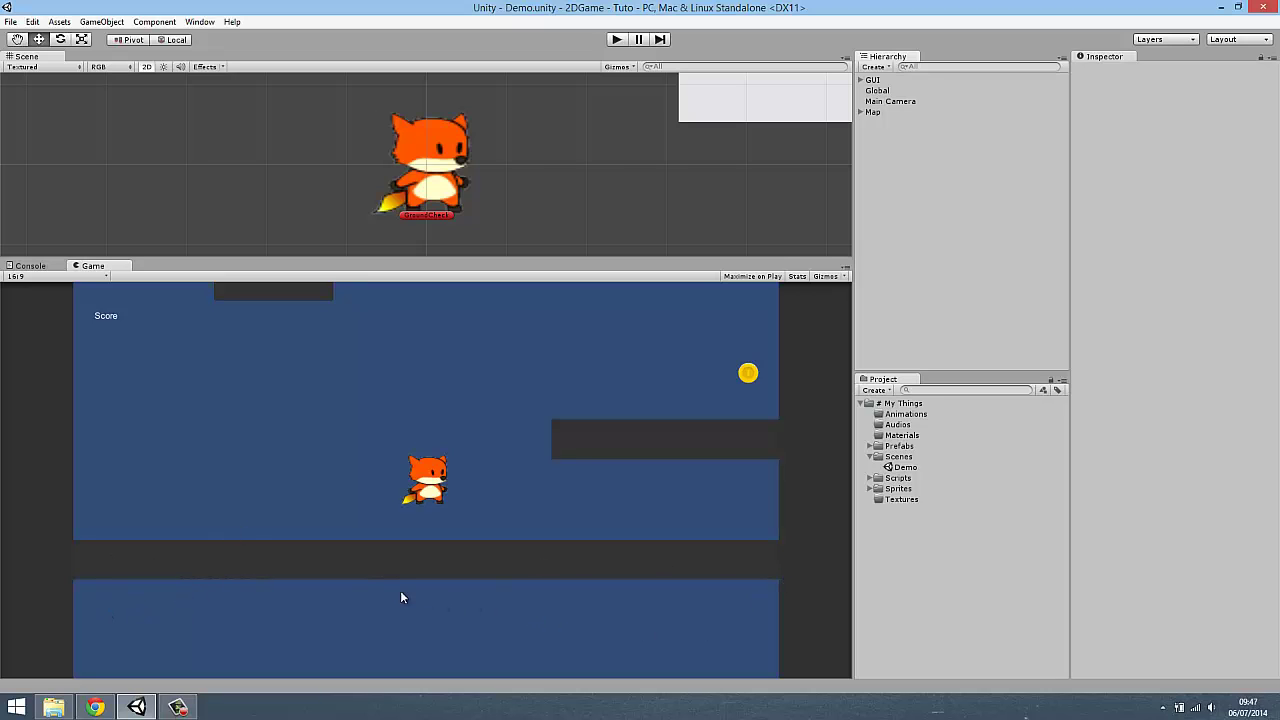
pyautogui.click(100, 708)
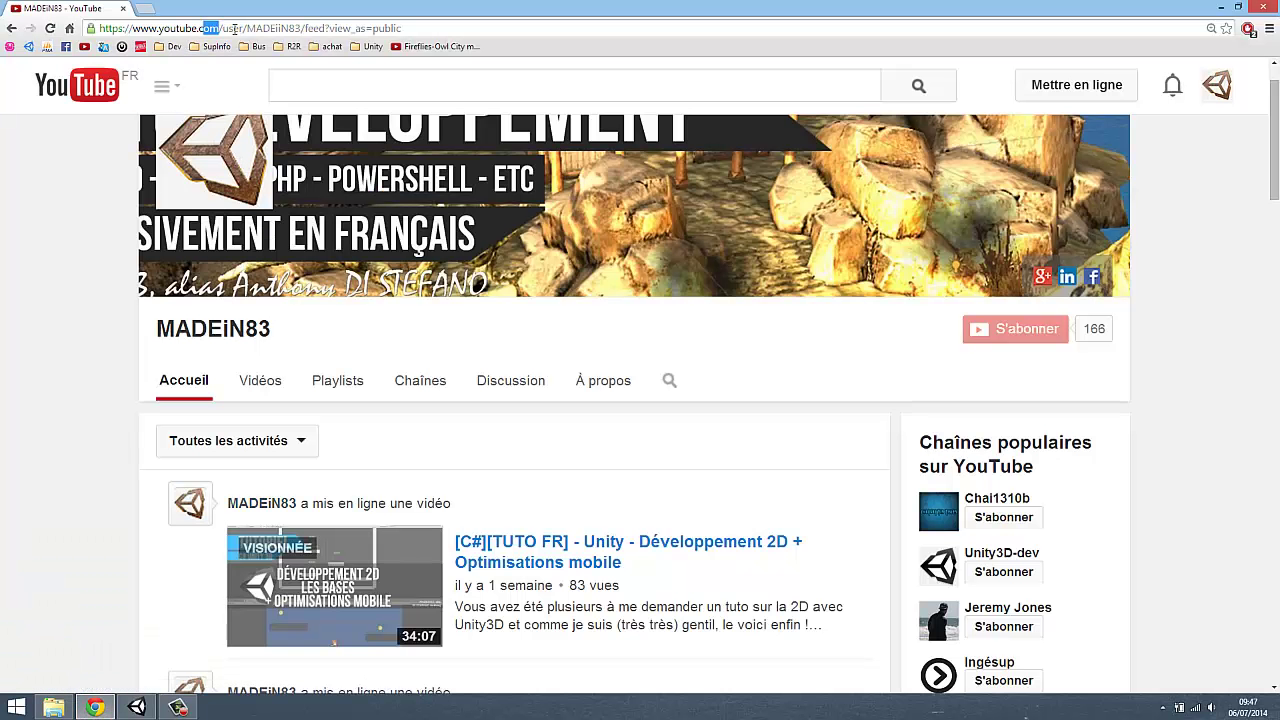
pyautogui.moveTo(256, 28); pyautogui.dragTo(297, 28)
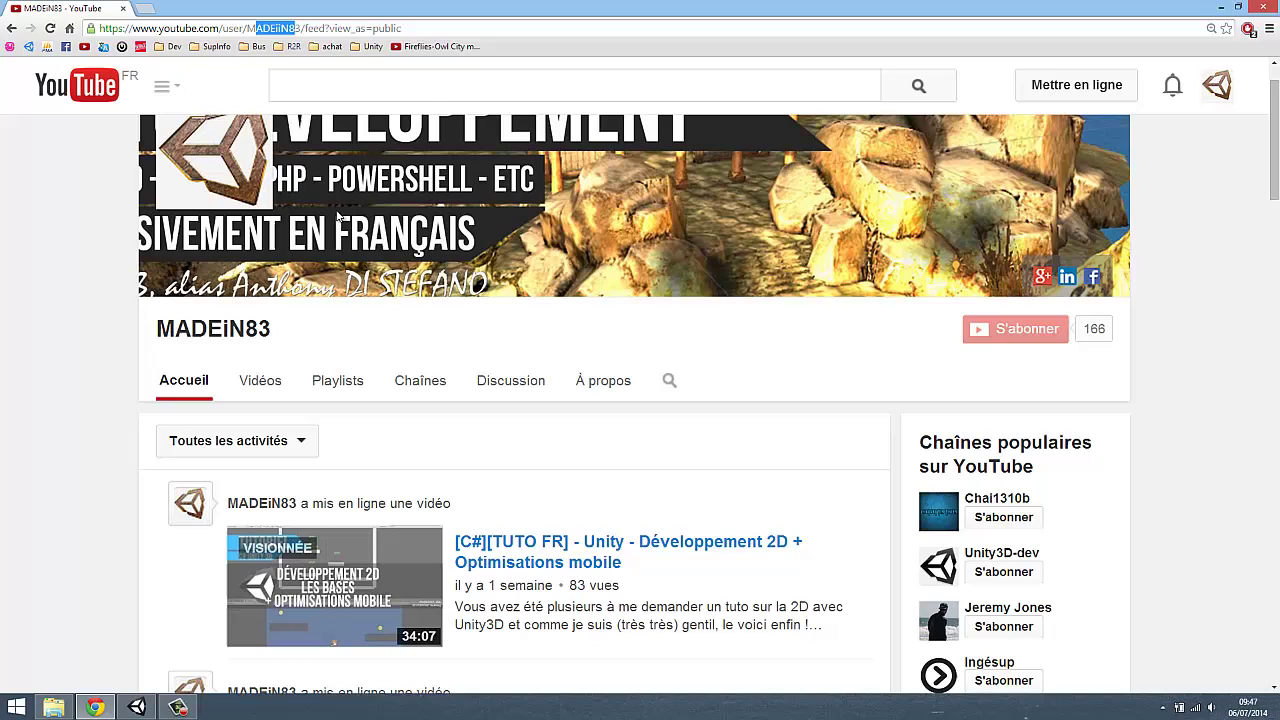
pyautogui.click(97, 428)
pyautogui.scroll(-2, 90, 432)
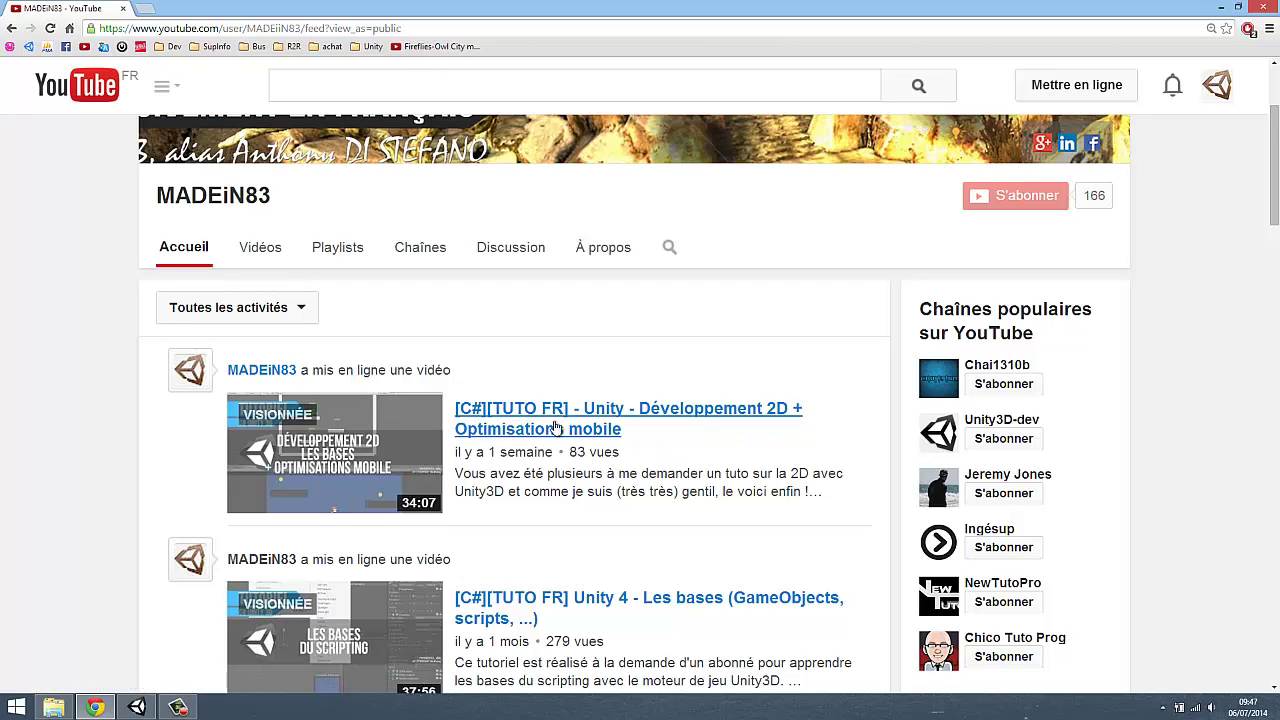
pyautogui.click(140, 707)
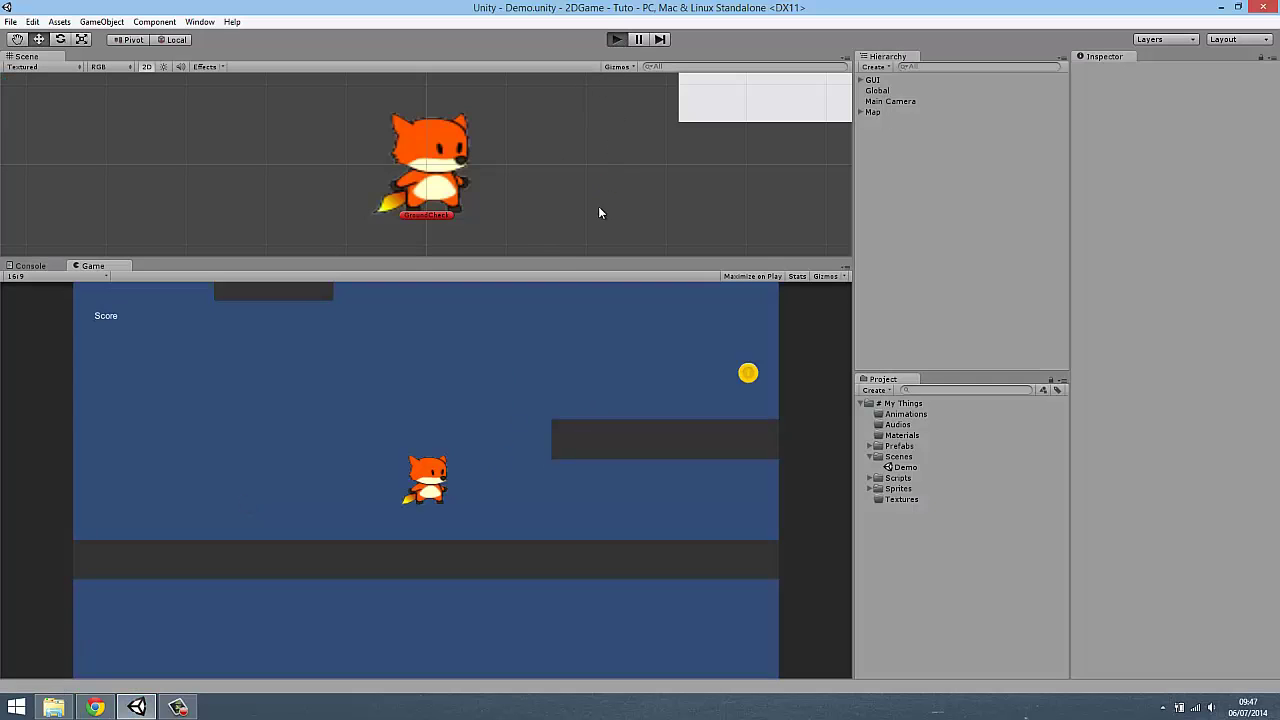
# Step: Run and jump the fox across the platforms with the arrow keys and space until Coins reads 3
pyautogui.press('Left')
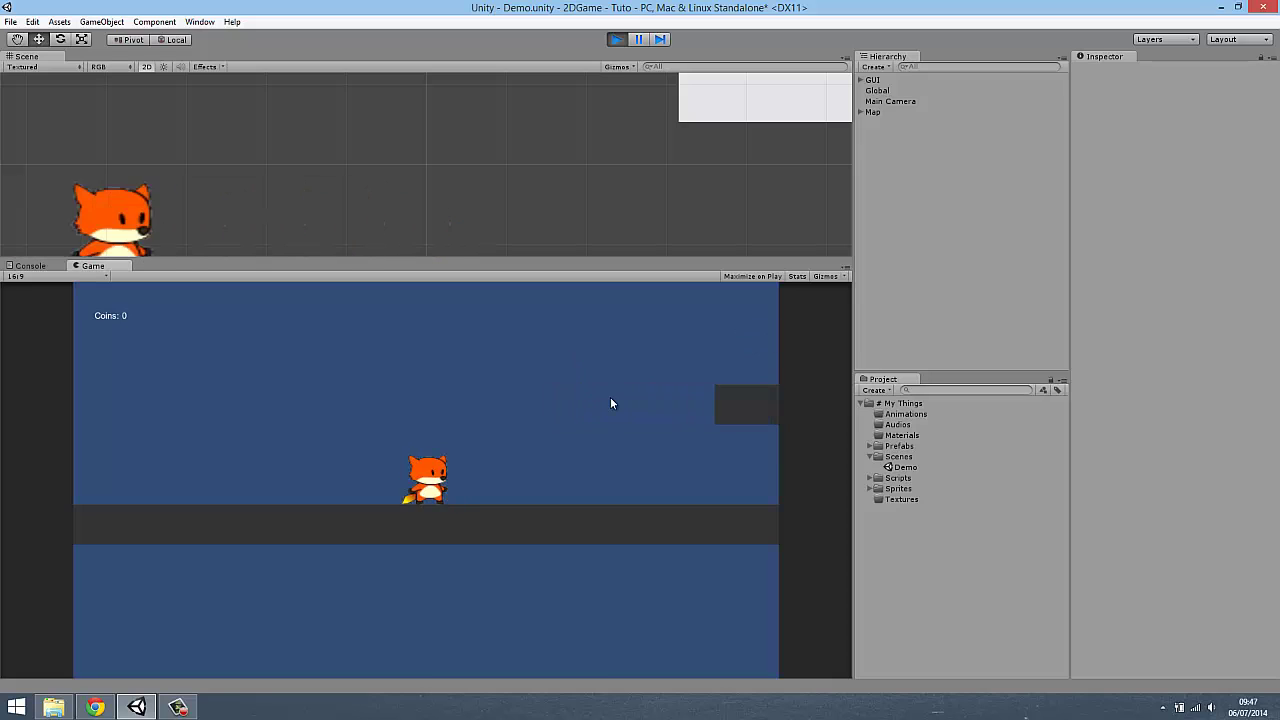
pyautogui.press('Right')
pyautogui.press('Left')
pyautogui.press('Right')
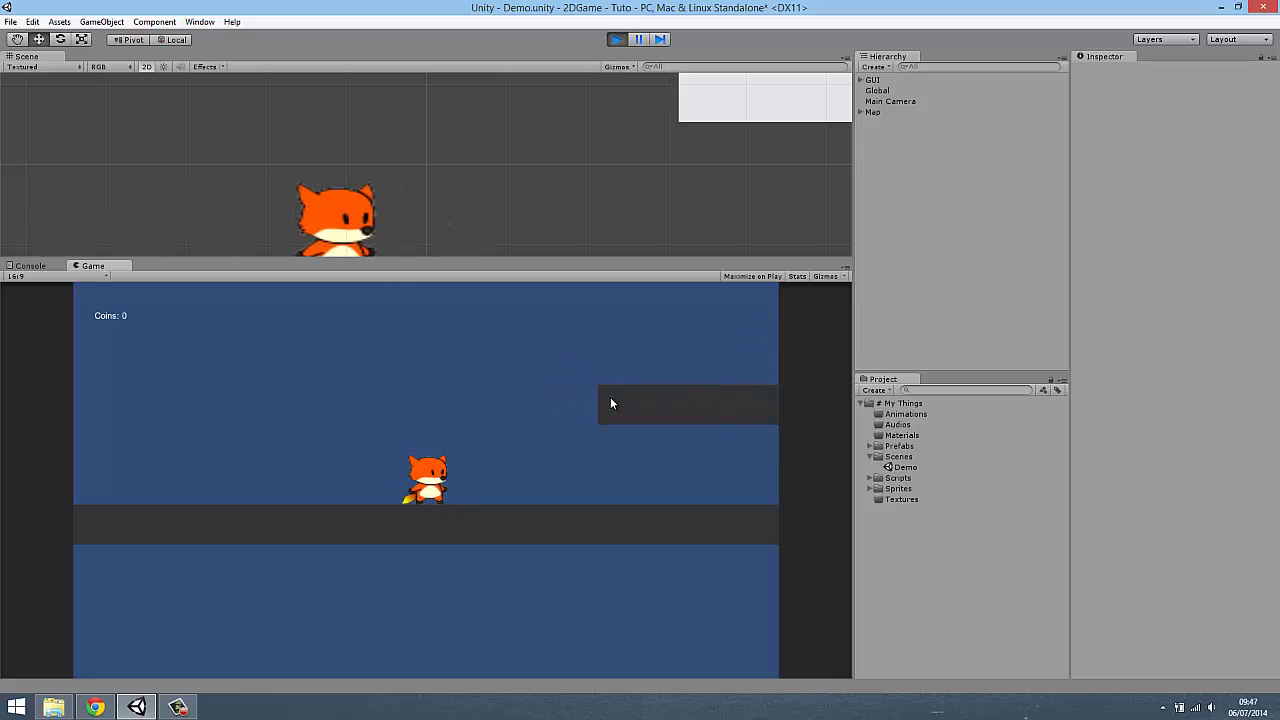
pyautogui.press('Left')
pyautogui.press('Right')
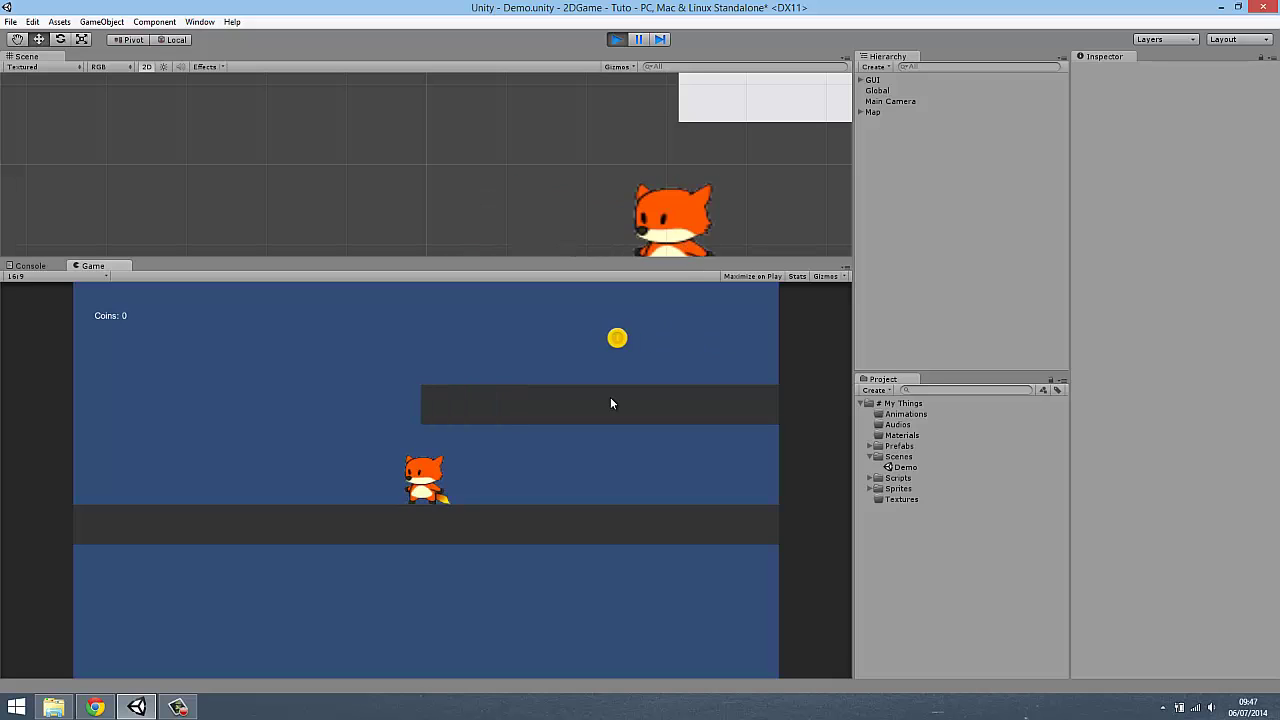
pyautogui.press('Left')
pyautogui.press('Right')
pyautogui.press('space')
pyautogui.press('Right')
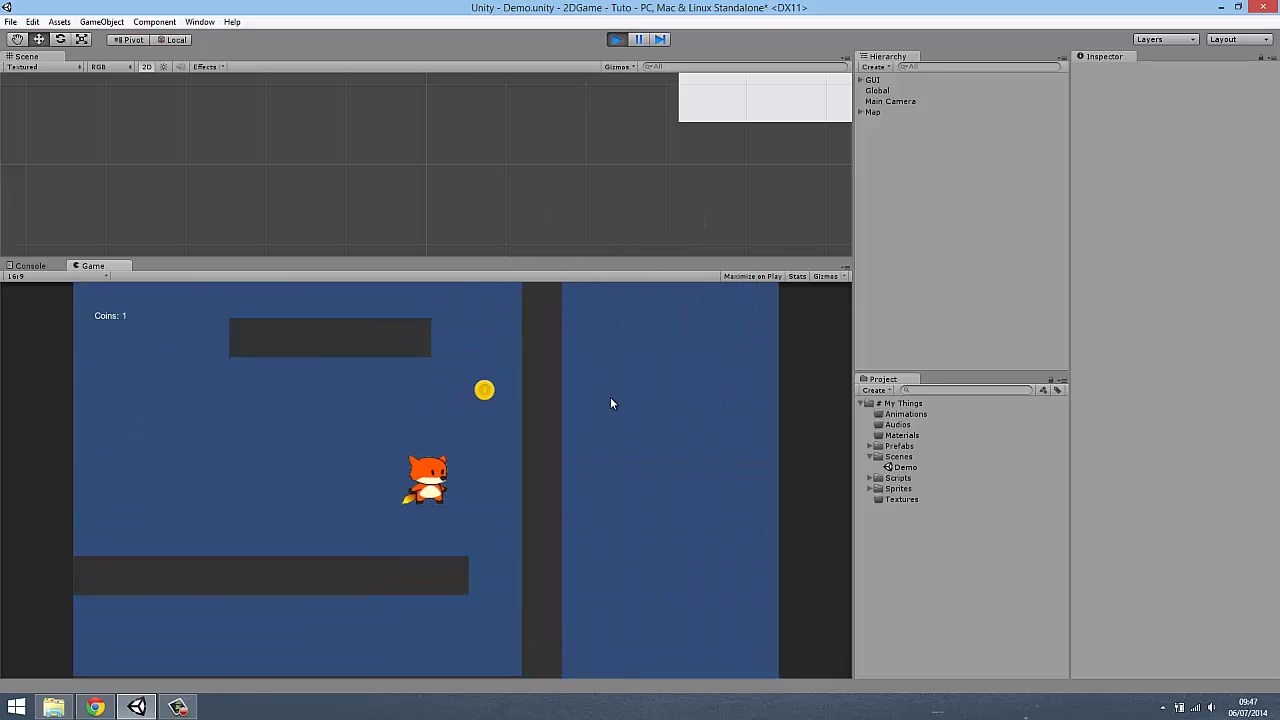
pyautogui.press('space')
pyautogui.press('Left')
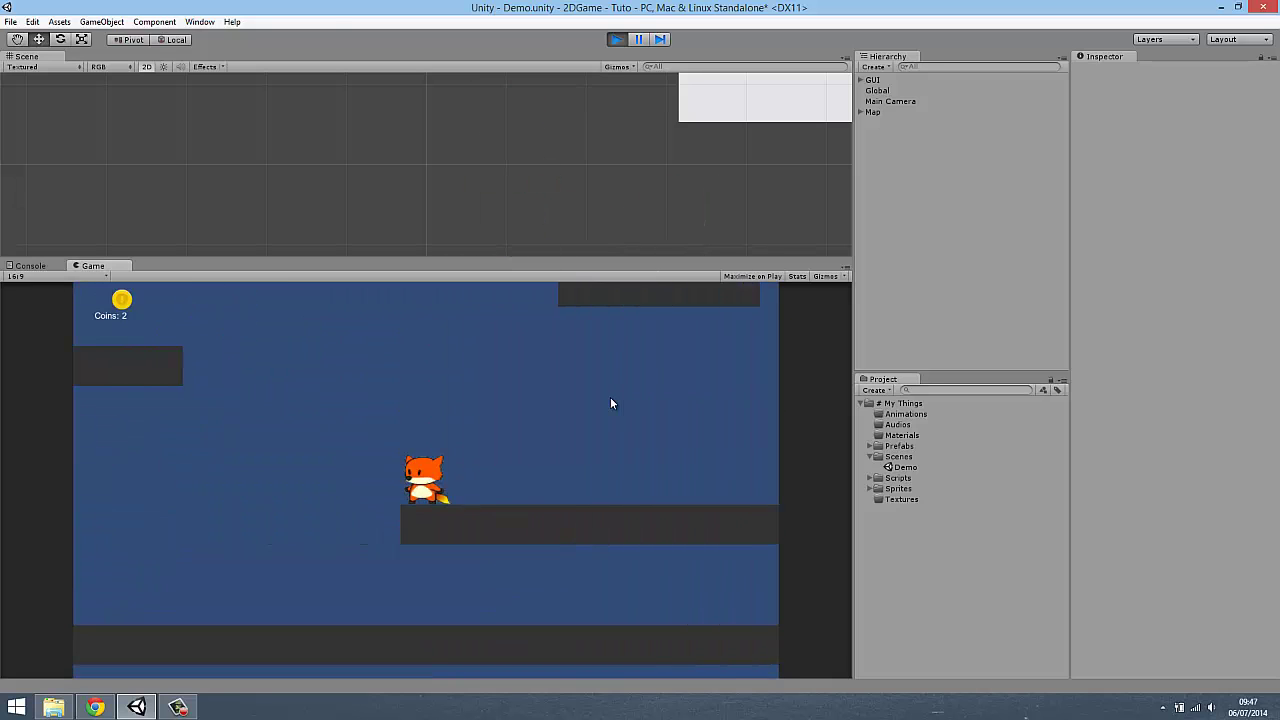
pyautogui.press('space')
pyautogui.press('Right')
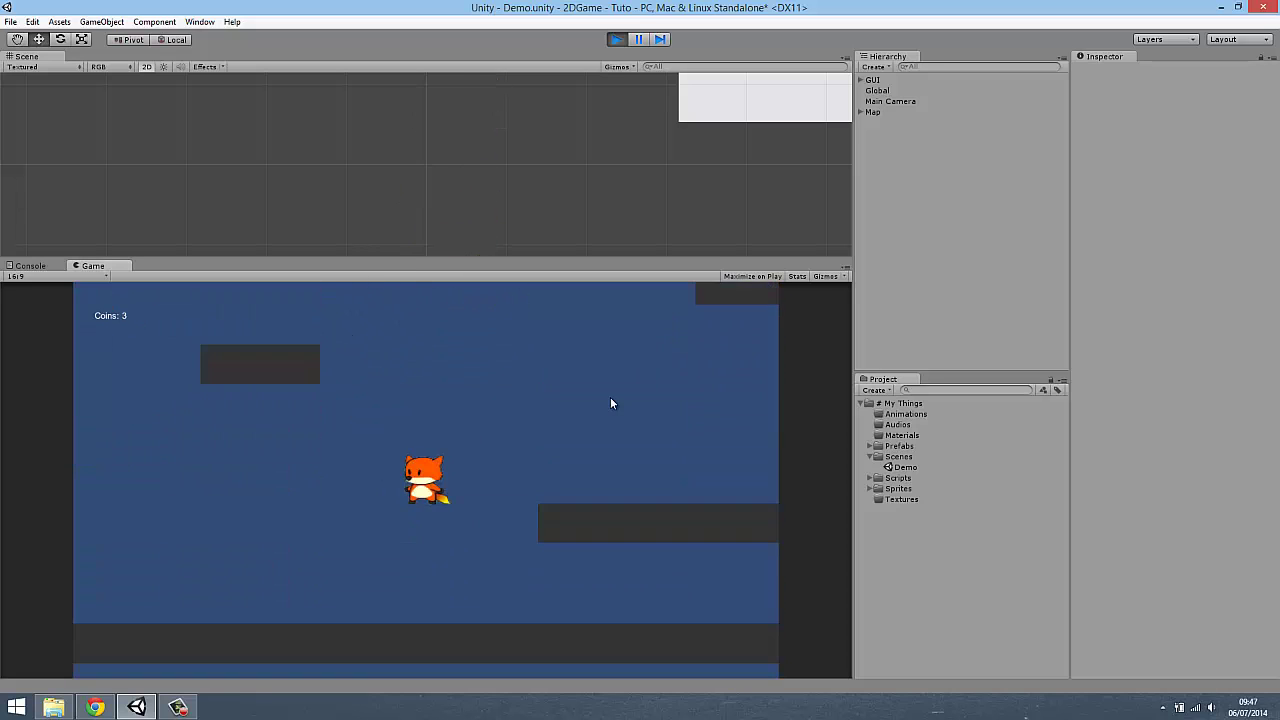
pyautogui.press('space')
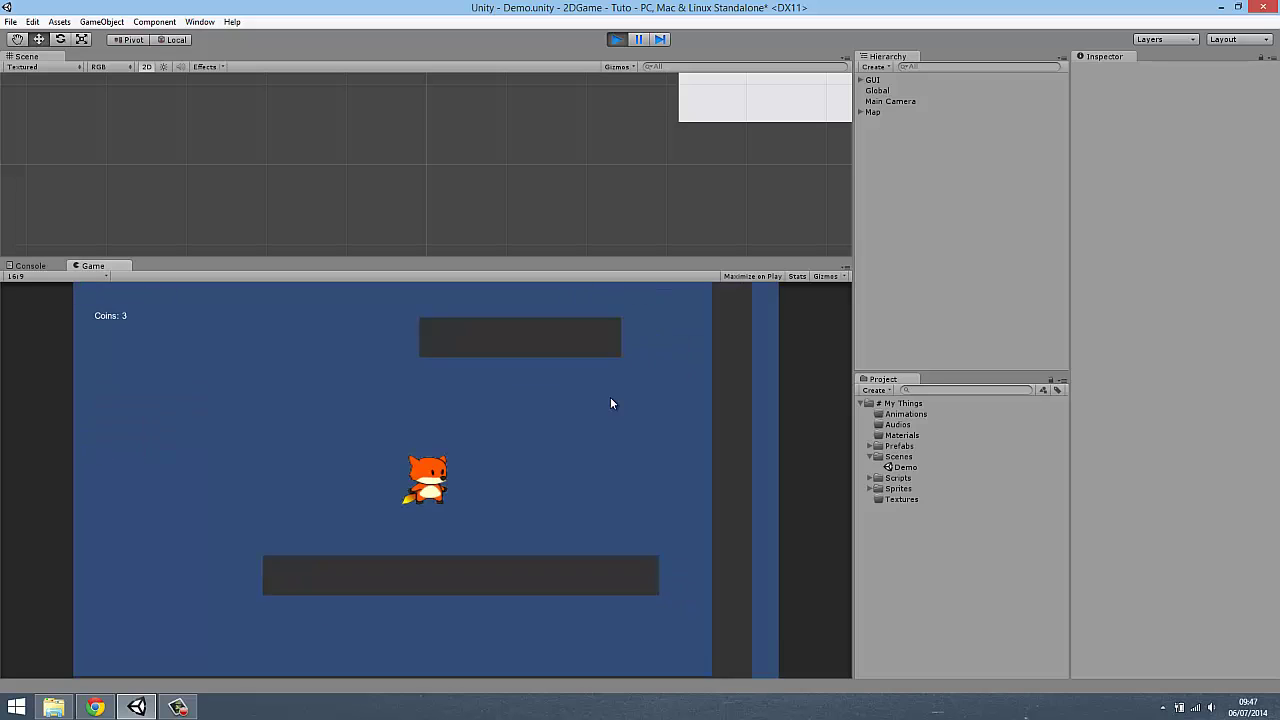
pyautogui.press('Left')
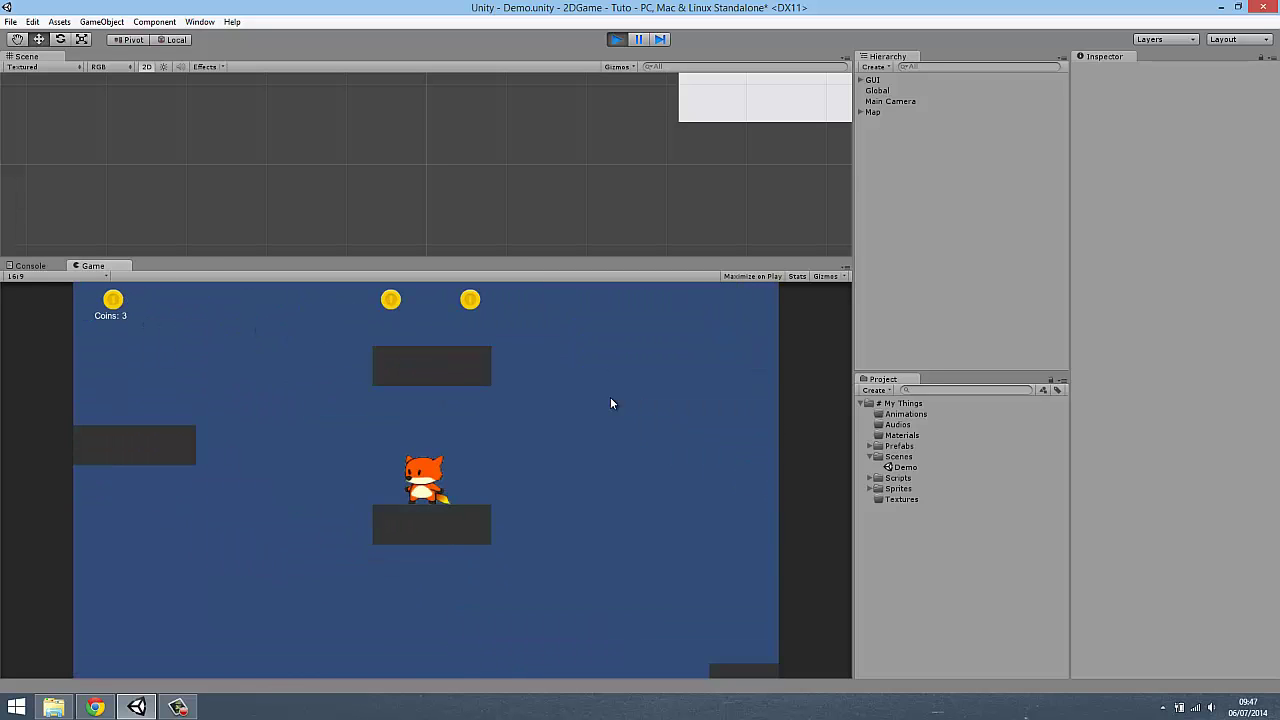
pyautogui.press('space')
pyautogui.press('space')
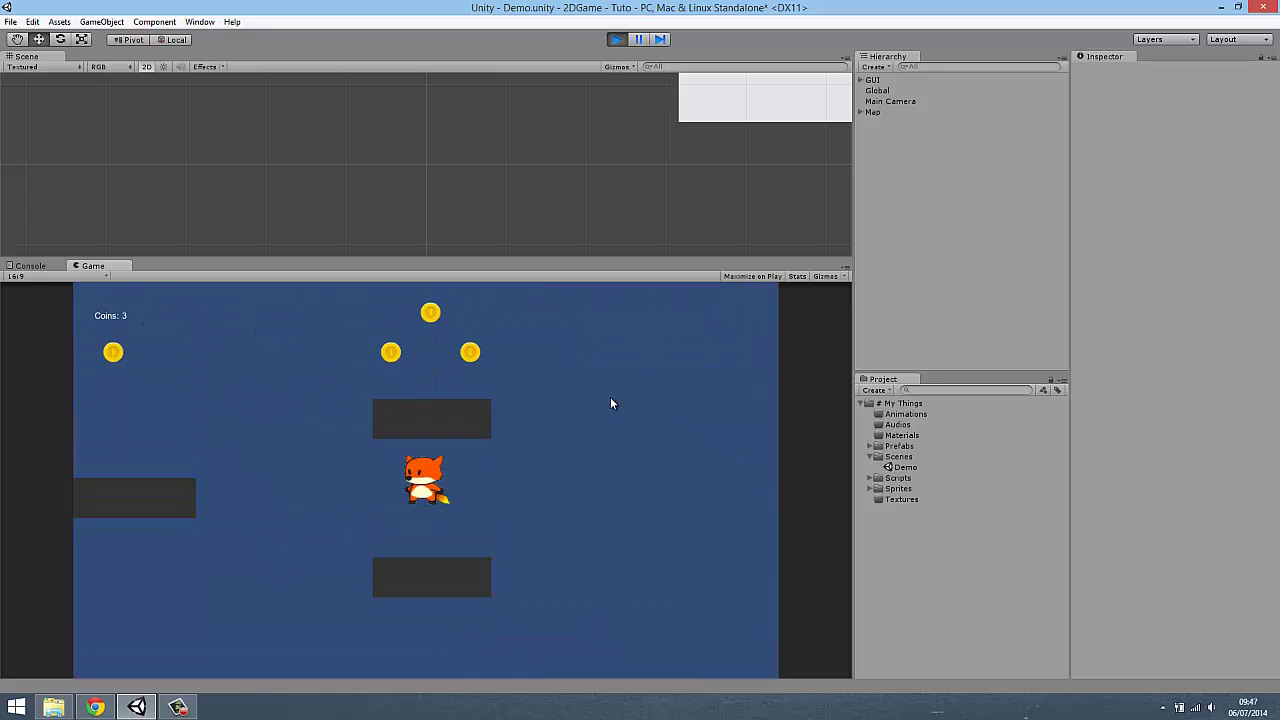
pyautogui.press('Left')
pyautogui.press('Right')
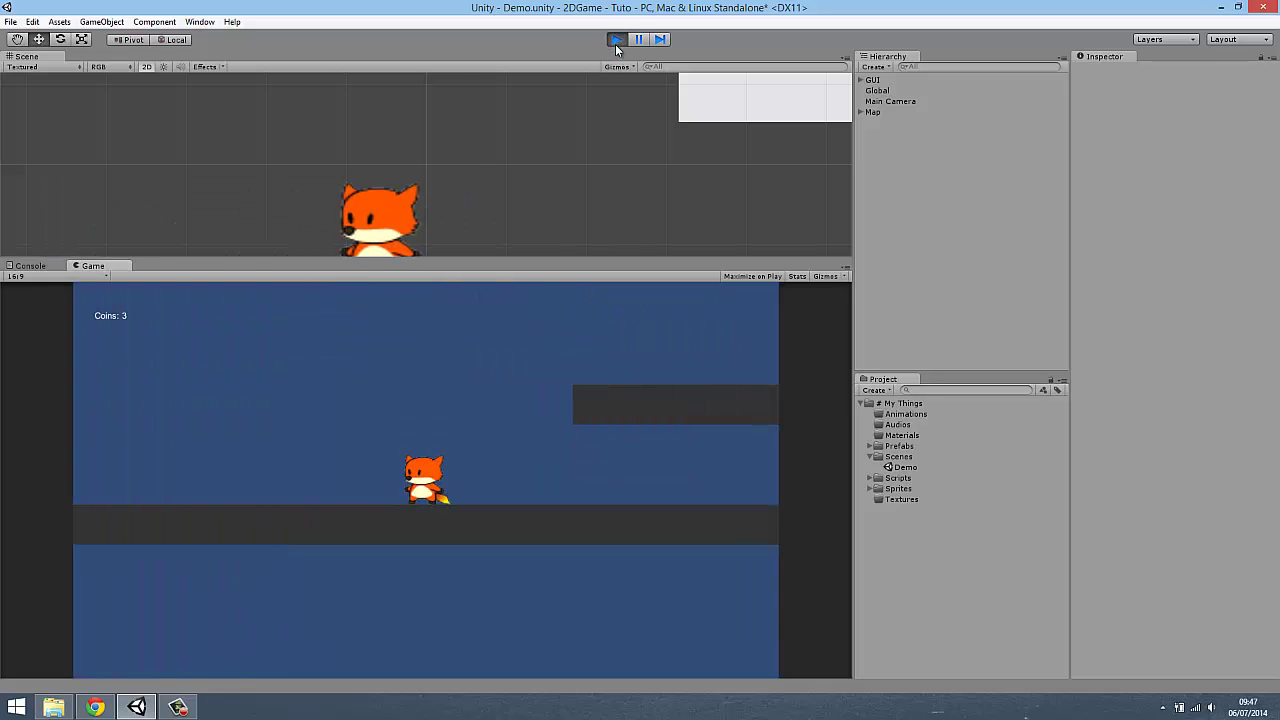
# Step: Stop the game and switch the build platform to Android in Build Settings
pyautogui.click(616, 42)
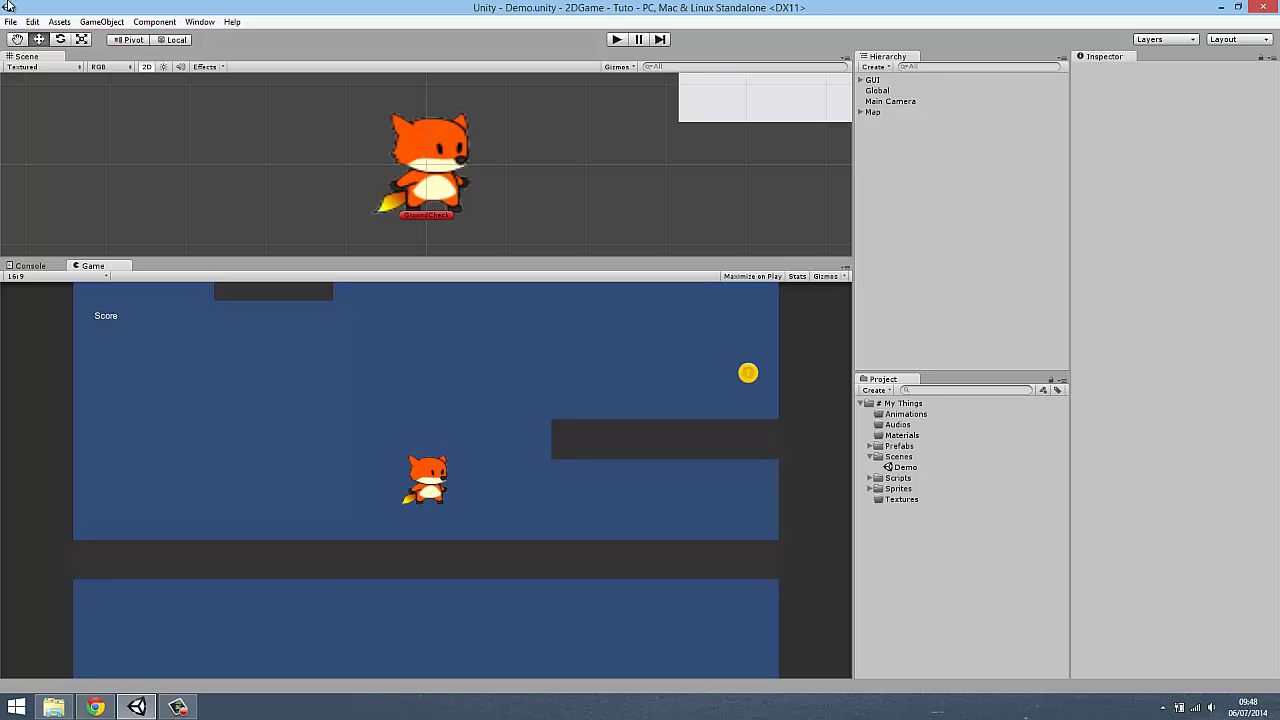
pyautogui.click(11, 22)
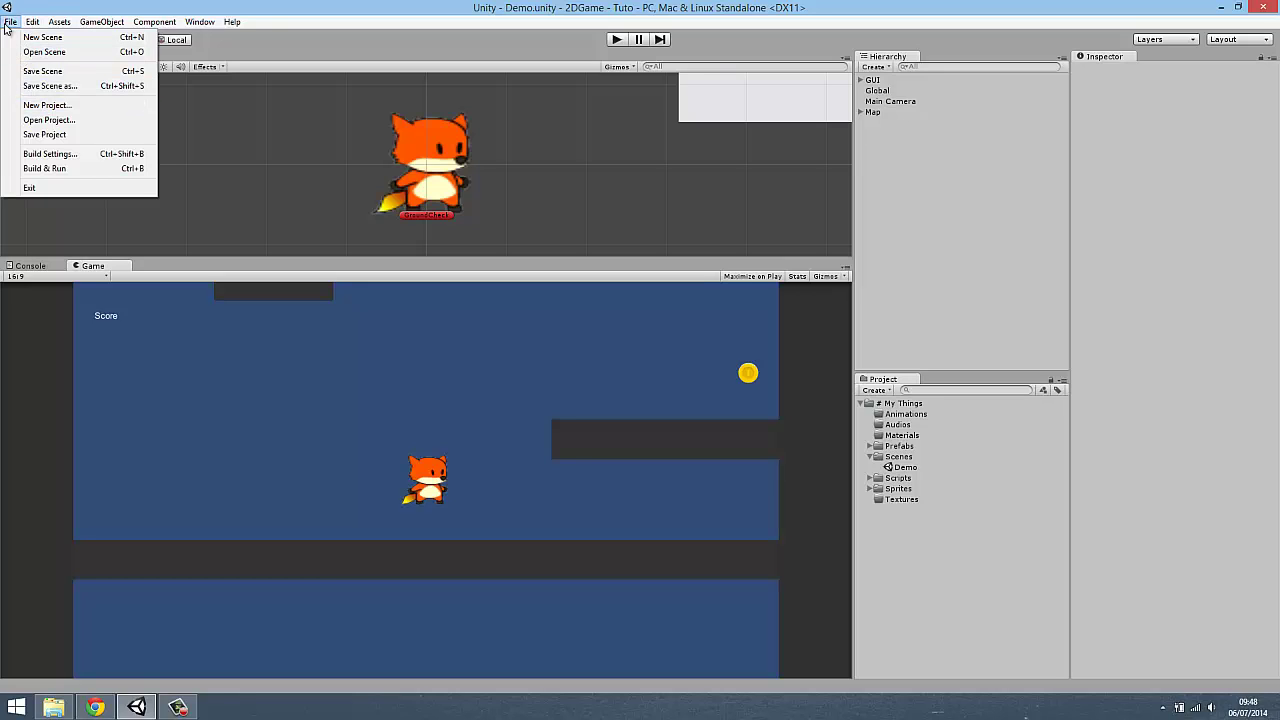
pyautogui.click(90, 155)
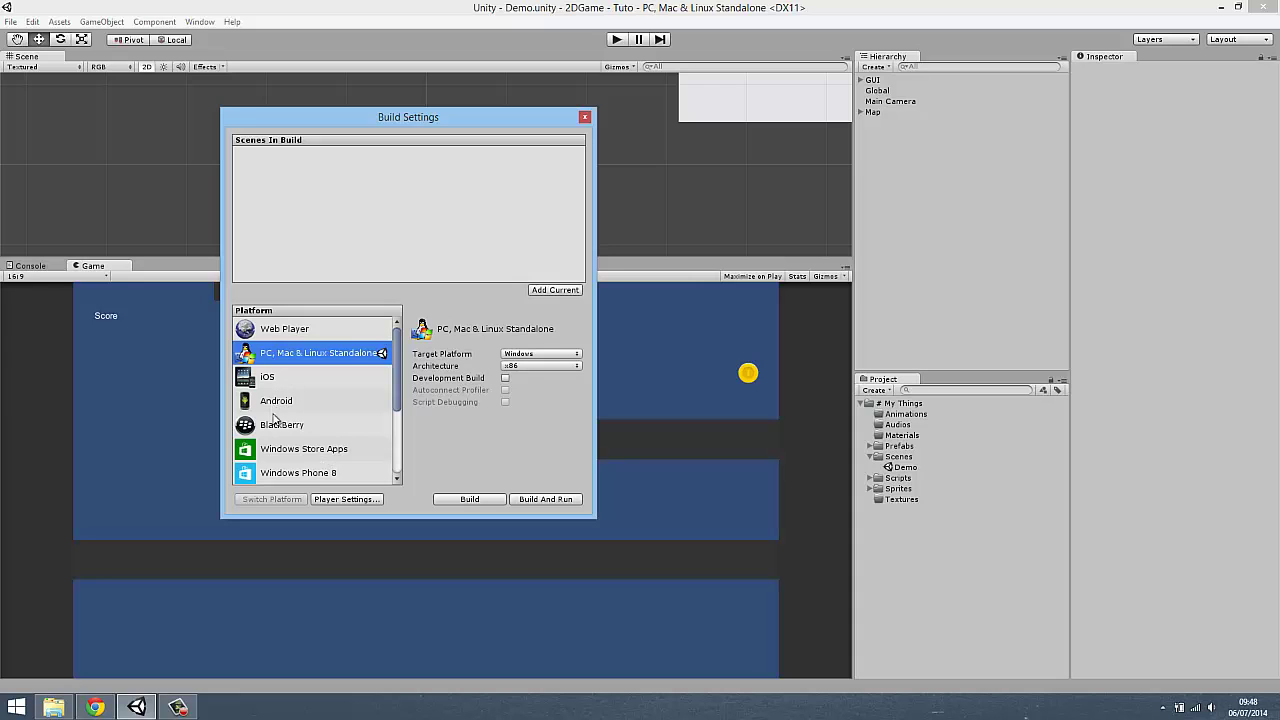
pyautogui.click(280, 406)
pyautogui.click(272, 499)
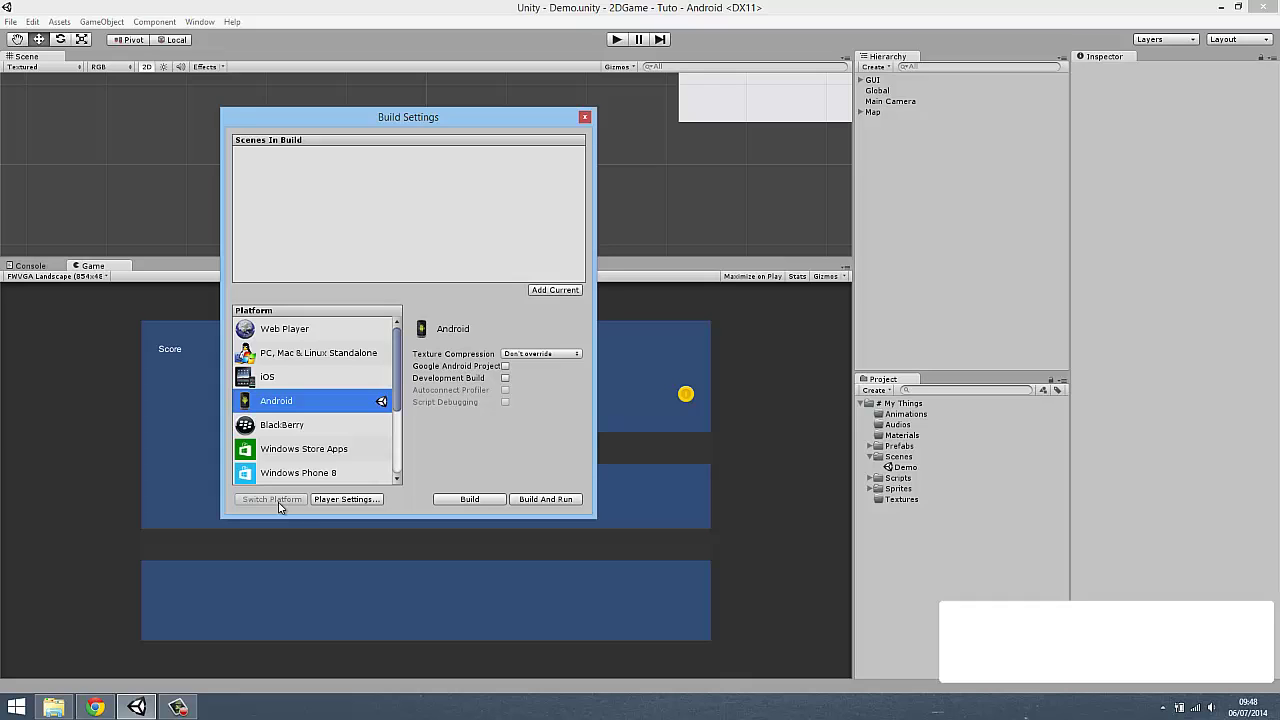
pyautogui.click(585, 118)
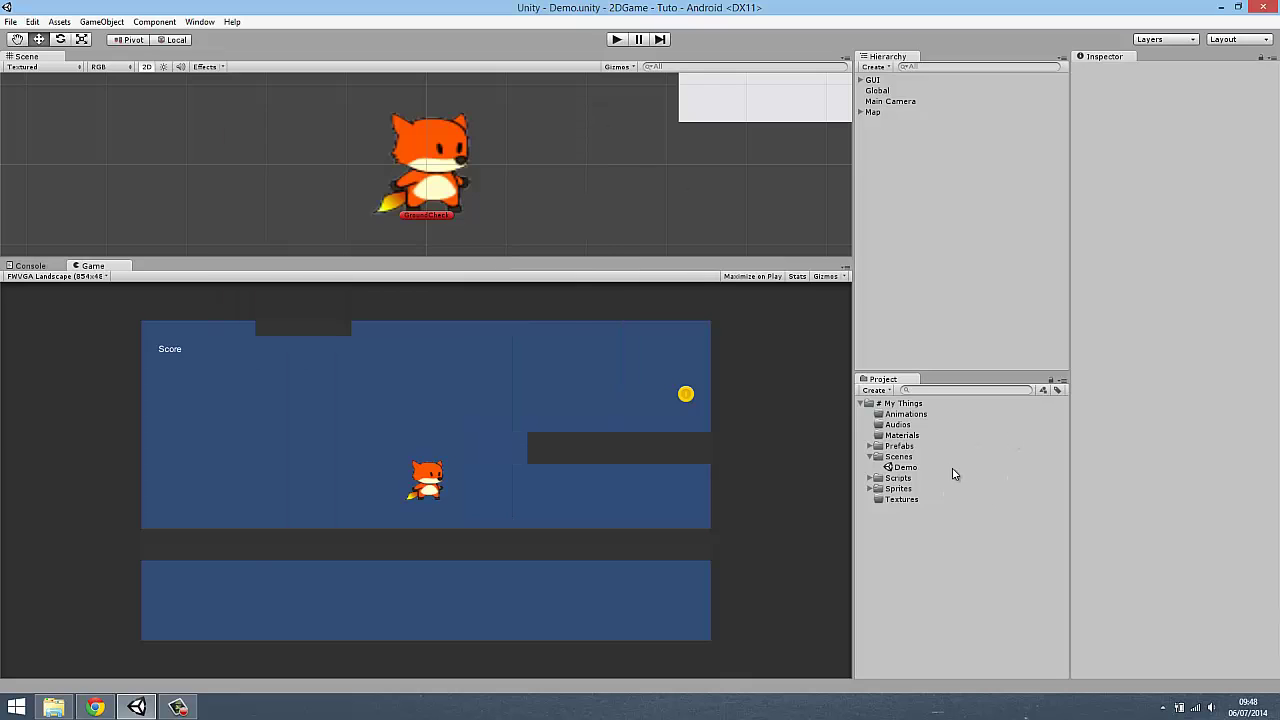
# Step: Collapse the Scenes folder and select the New assets BETA unitypackage in File Explorer
pyautogui.click(870, 457)
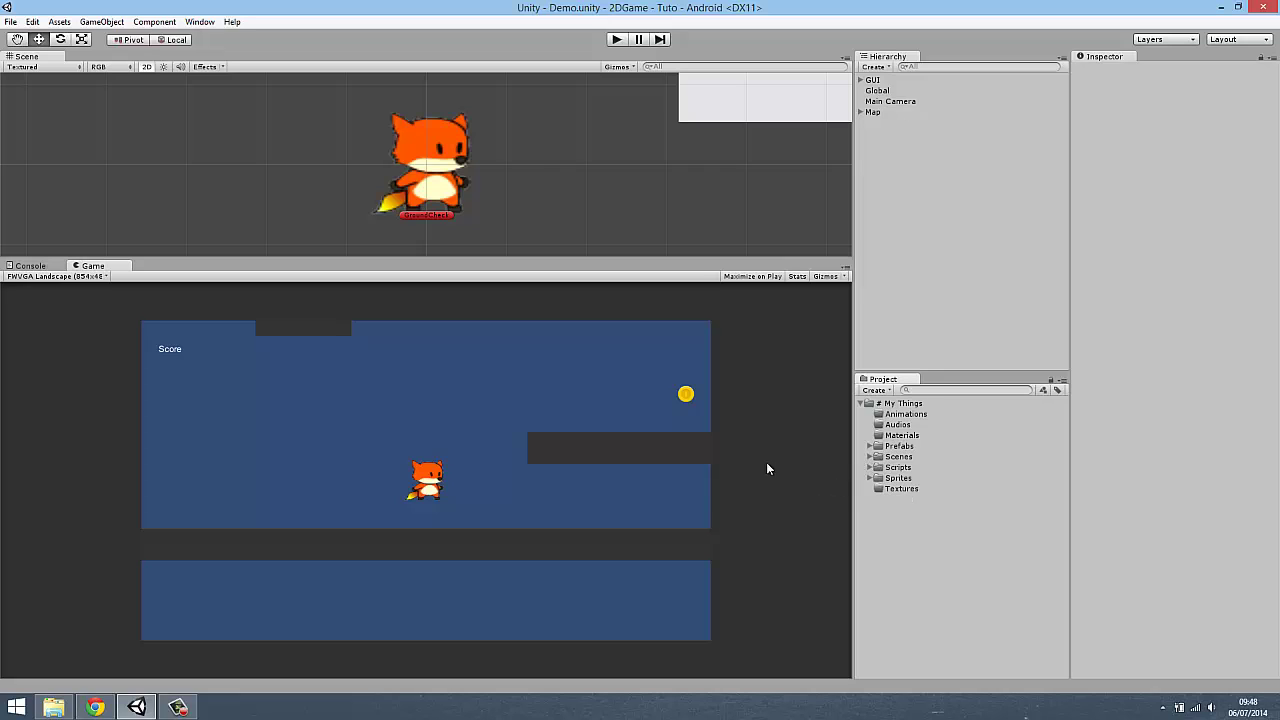
pyautogui.click(54, 707)
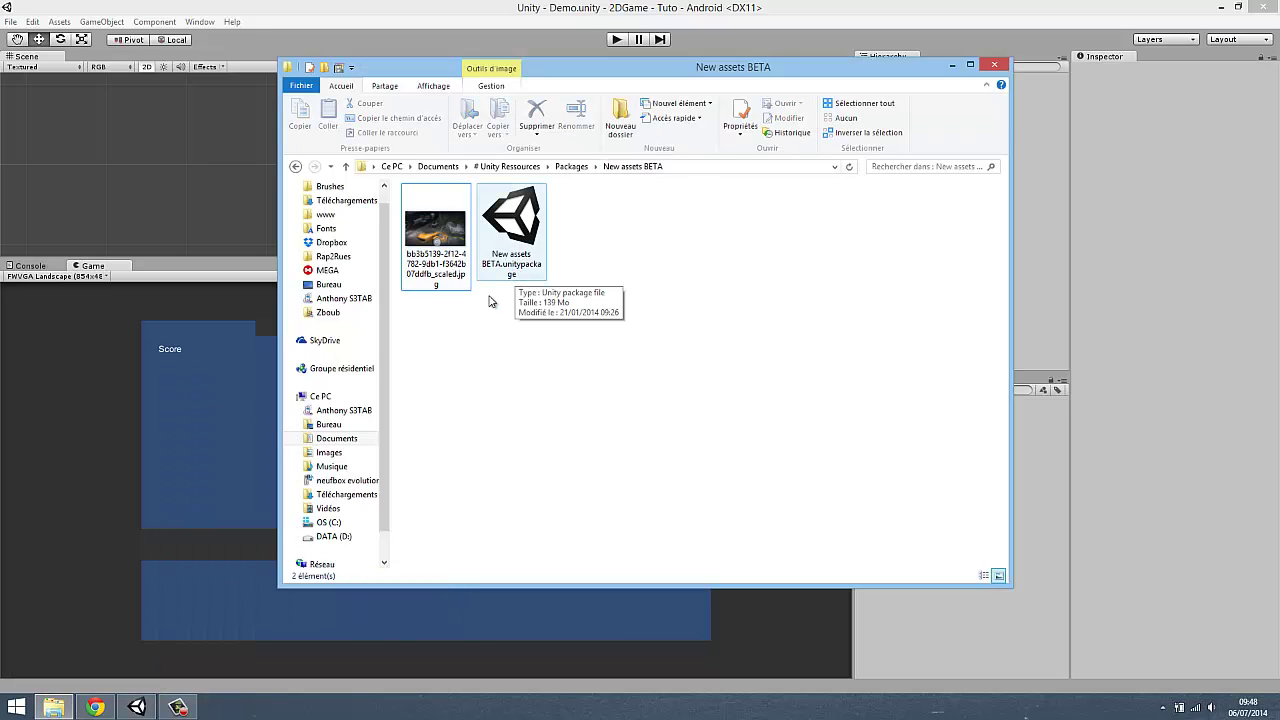
pyautogui.click(515, 255)
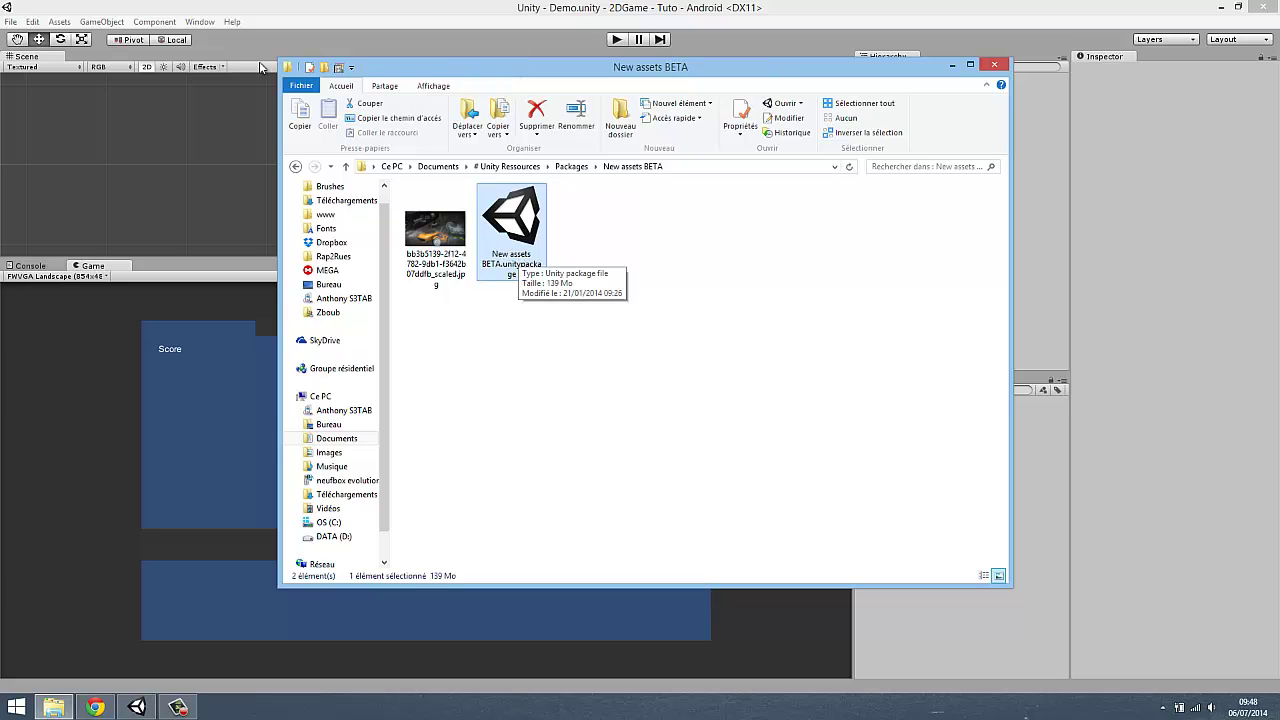
# Step: Back in Unity, open the Asset Store window from the Window menu
pyautogui.click(200, 22)
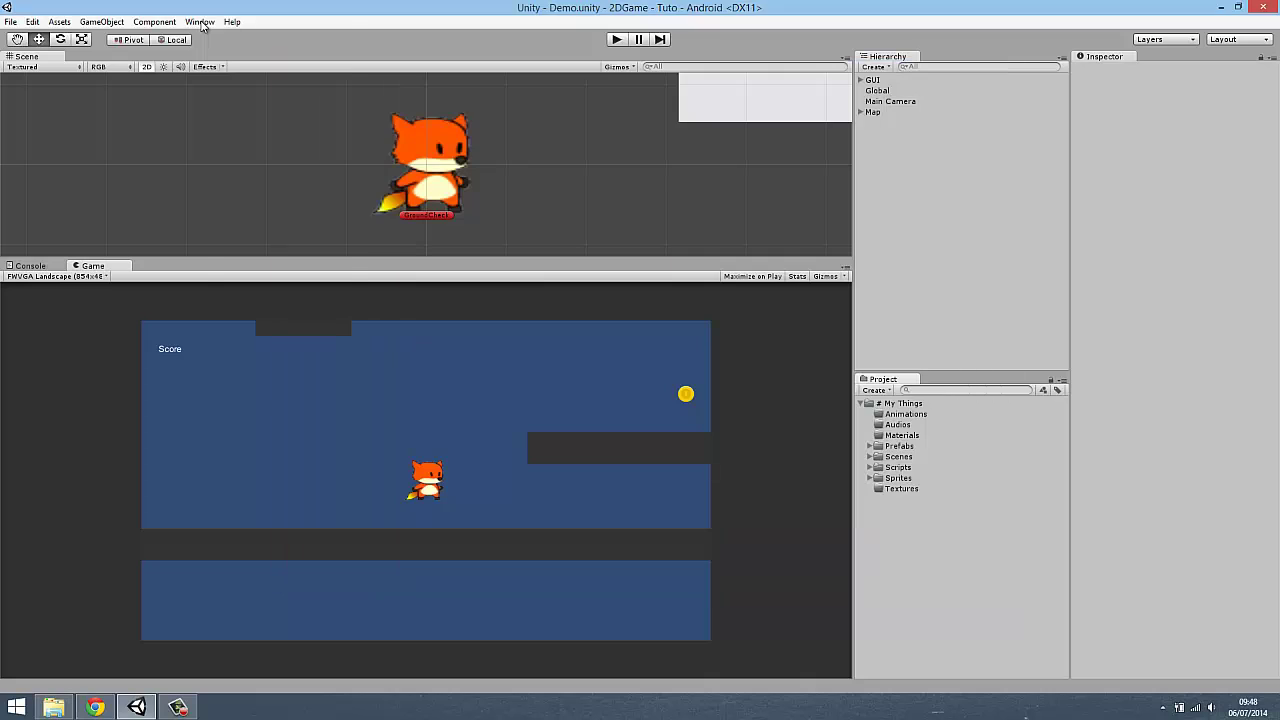
pyautogui.click(200, 22)
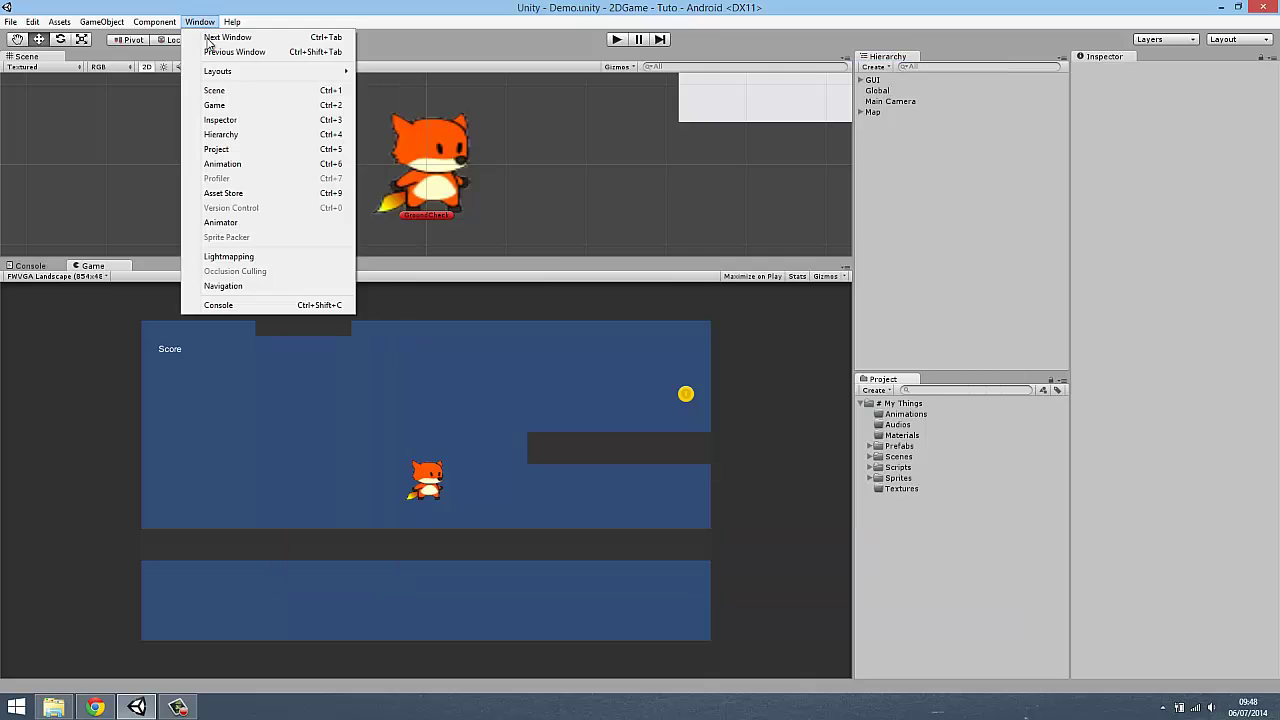
pyautogui.click(235, 194)
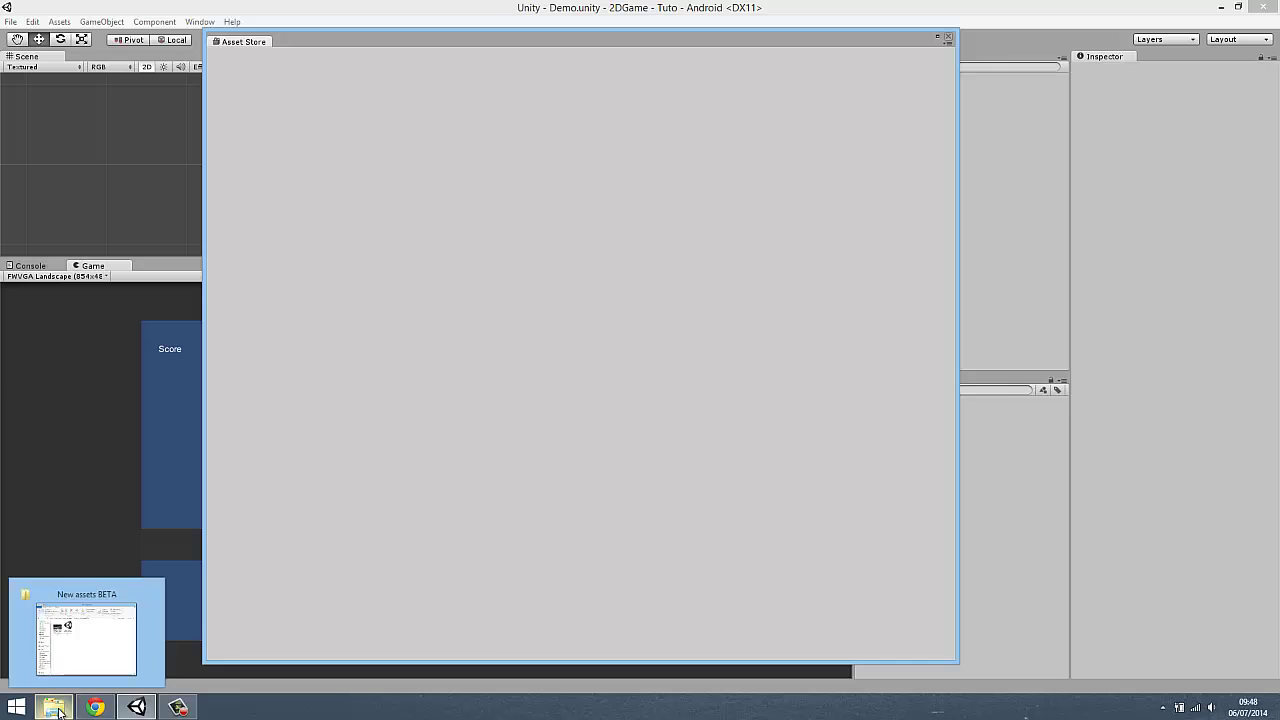
# Step: Double-click the New assets BETA unitypackage, dismiss the error, and import all its assets
pyautogui.click(54, 706)
pyautogui.doubleClick(531, 258)
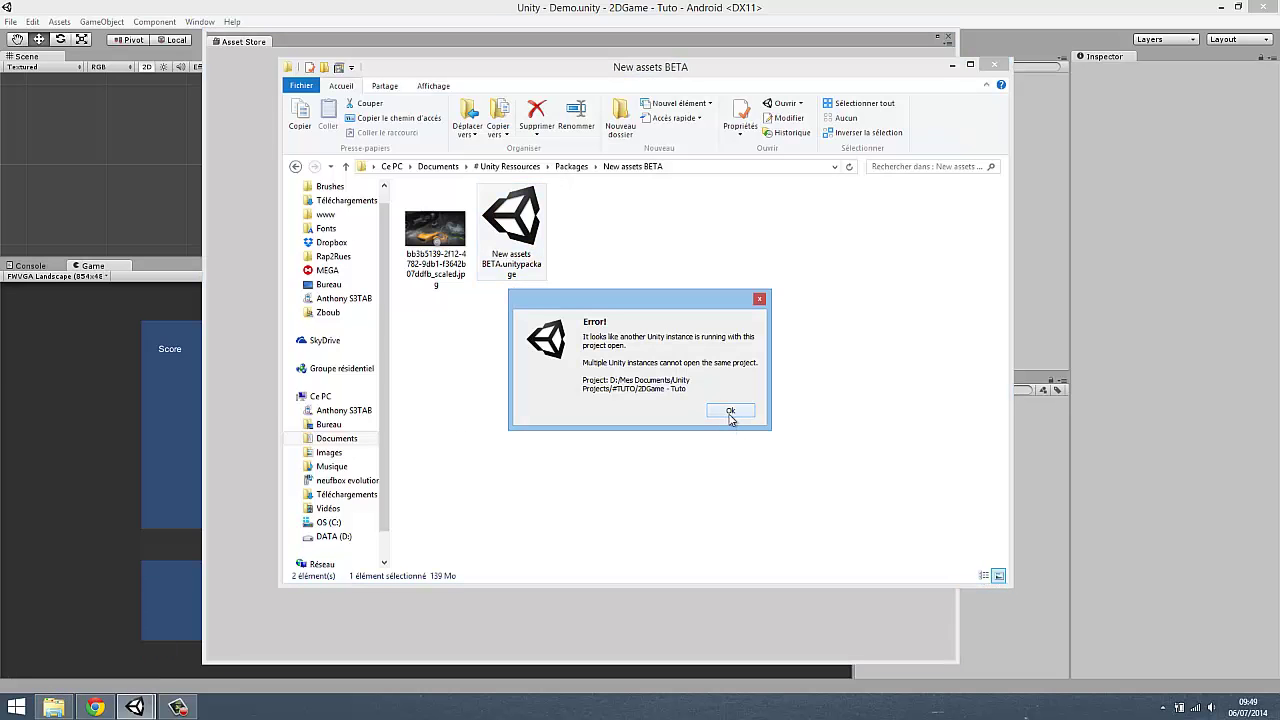
pyautogui.click(731, 413)
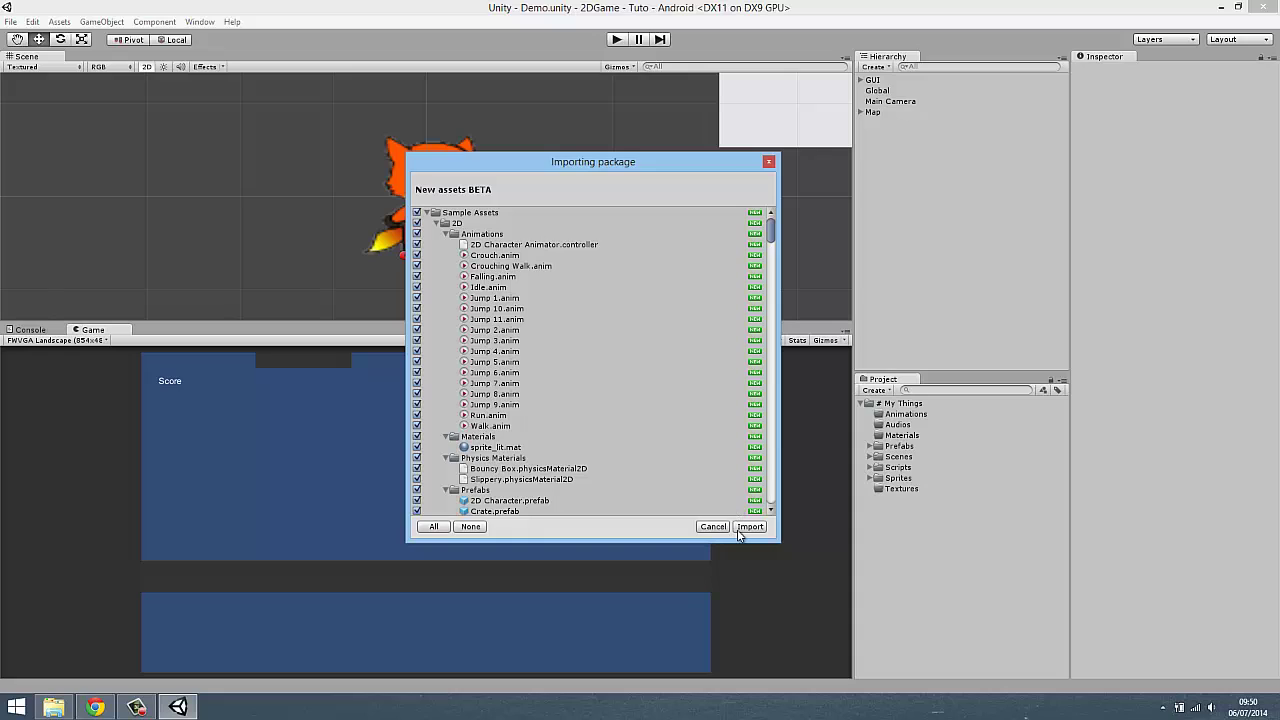
pyautogui.click(748, 526)
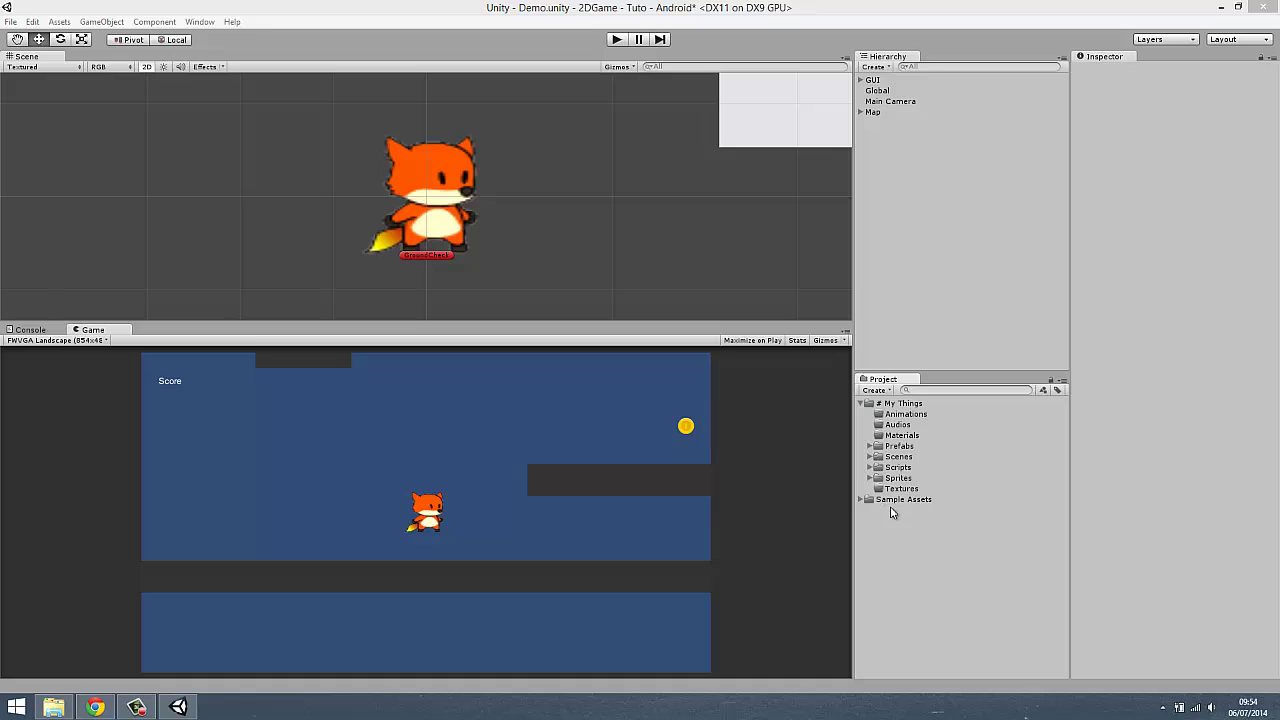
# Step: Open 2D Character Controller from Sample Assets > 2D > Scenes, discarding the Demo scene changes
pyautogui.click(861, 500)
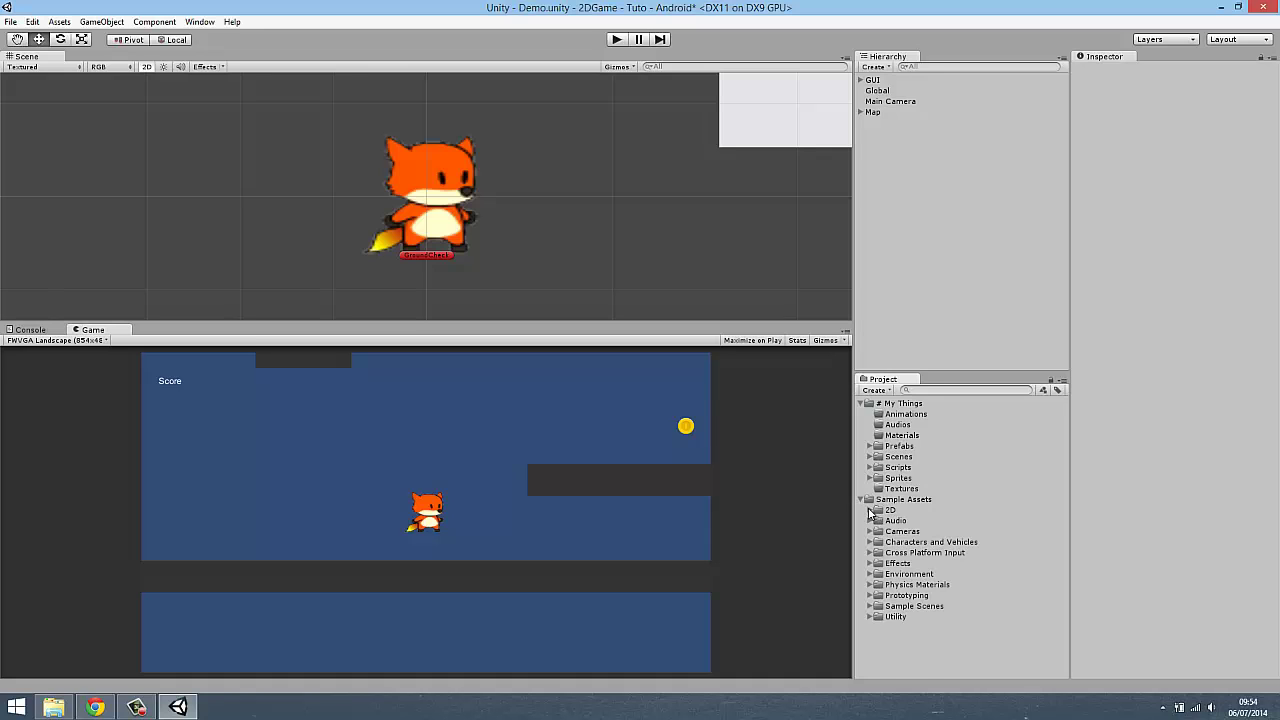
pyautogui.click(869, 510)
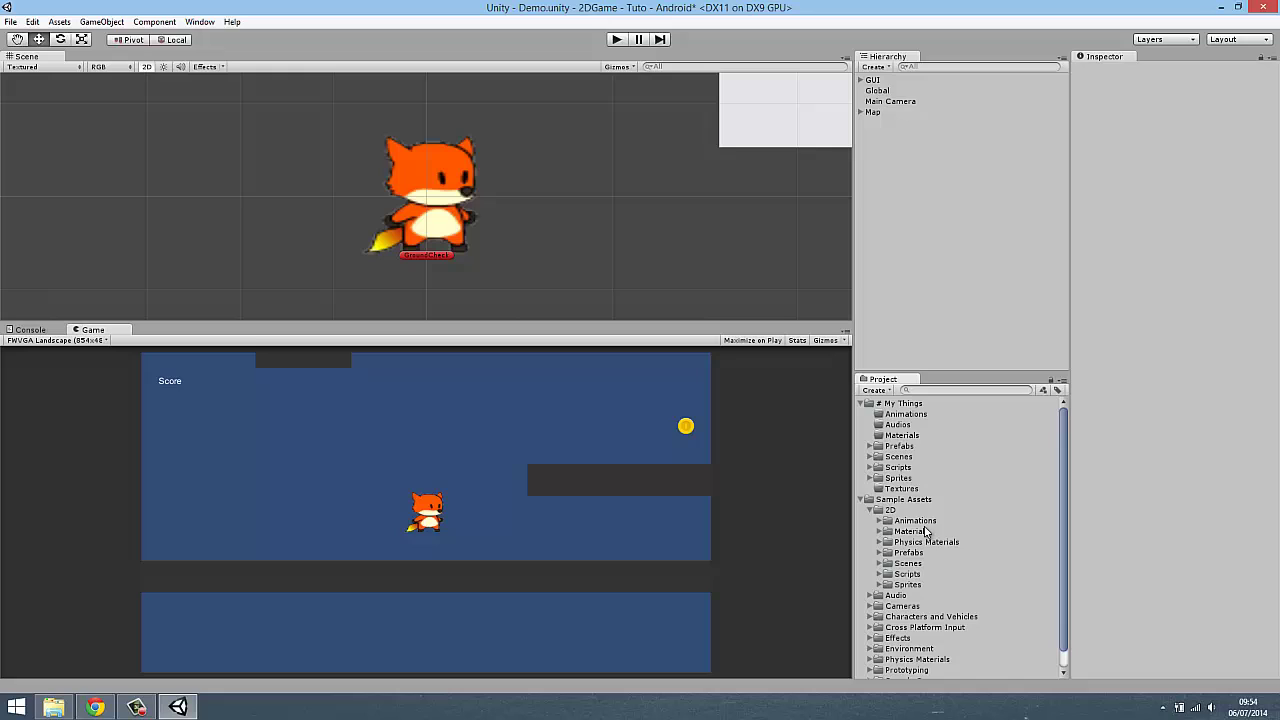
pyautogui.click(880, 564)
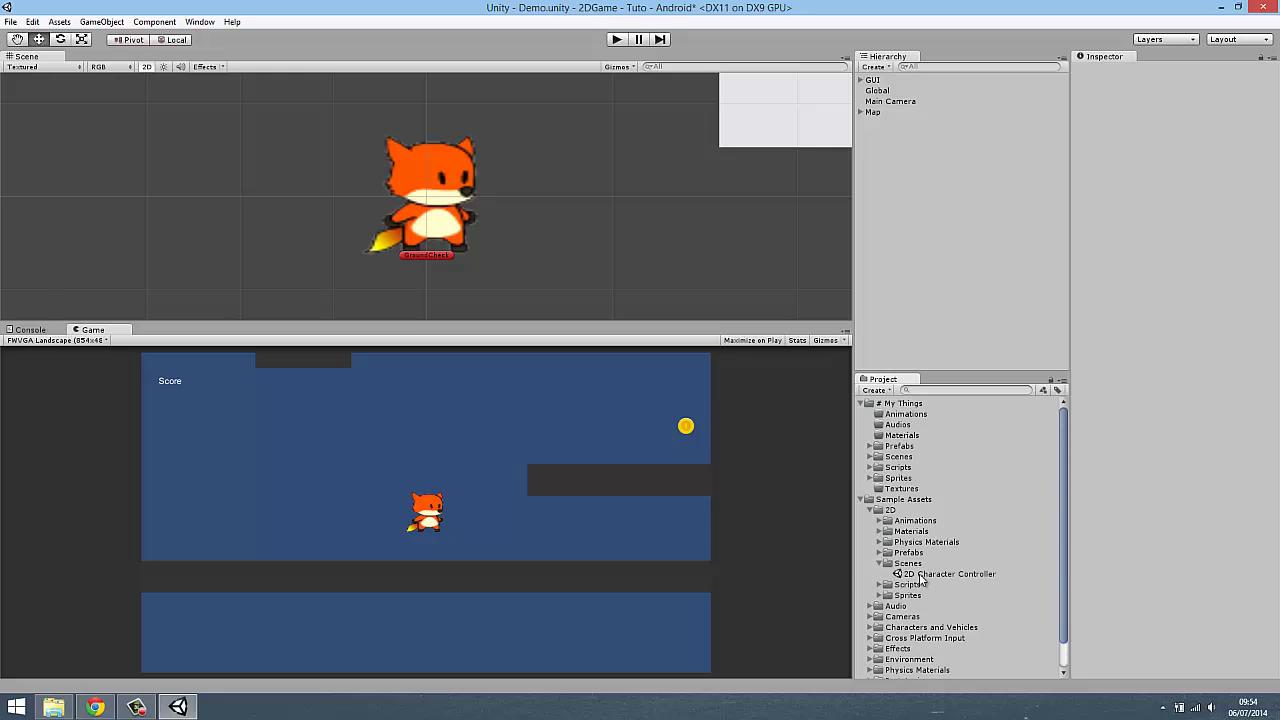
pyautogui.doubleClick(920, 575)
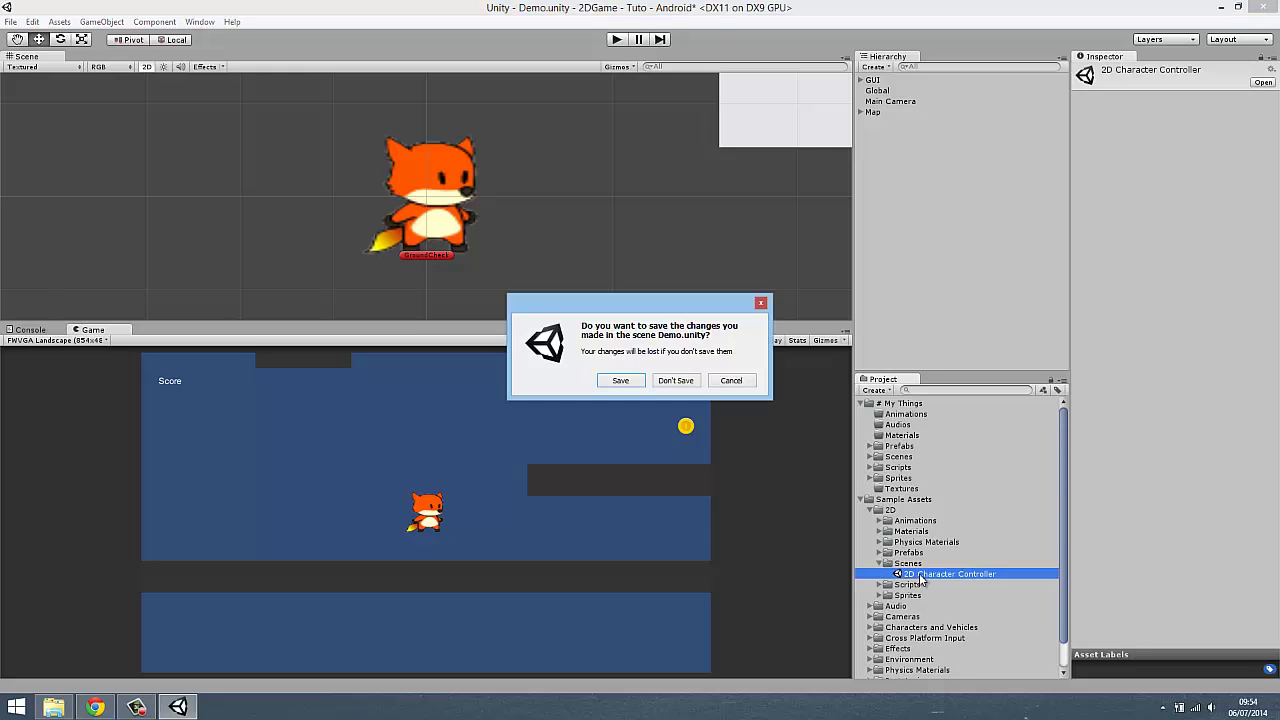
pyautogui.click(664, 381)
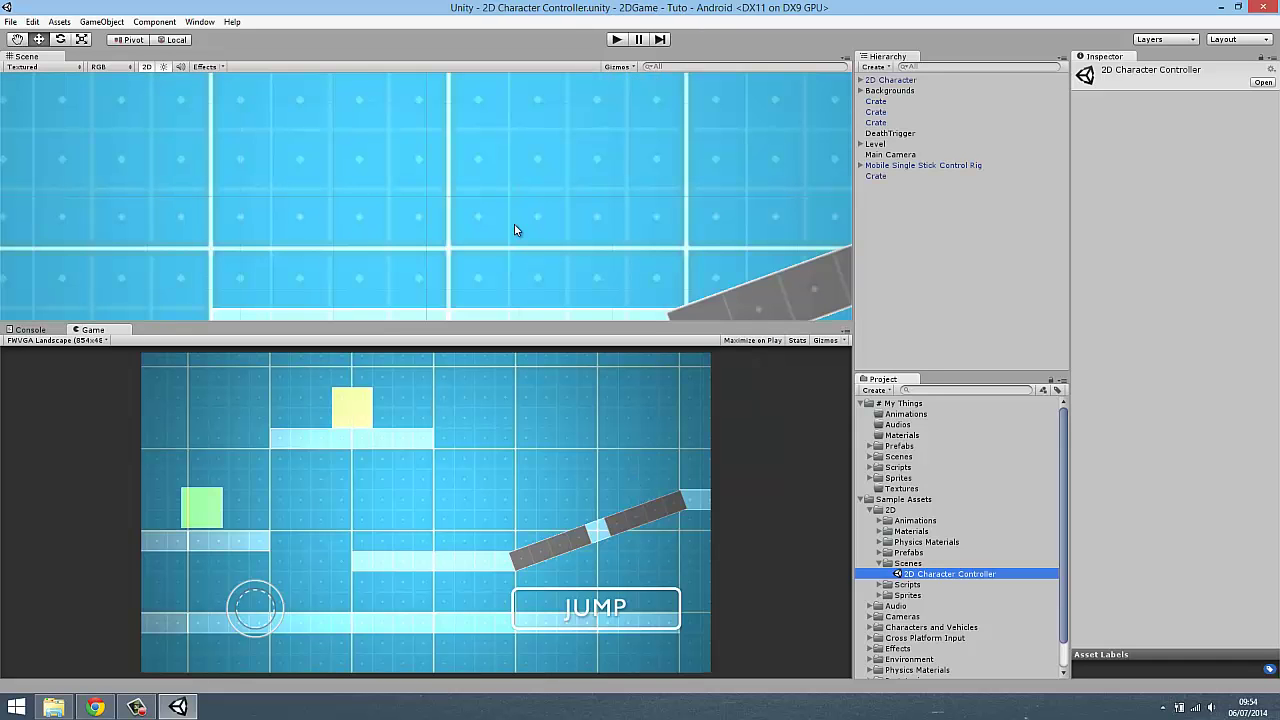
# Step: Select a background tile and zoom the Scene view out and back in
pyautogui.click(479, 231)
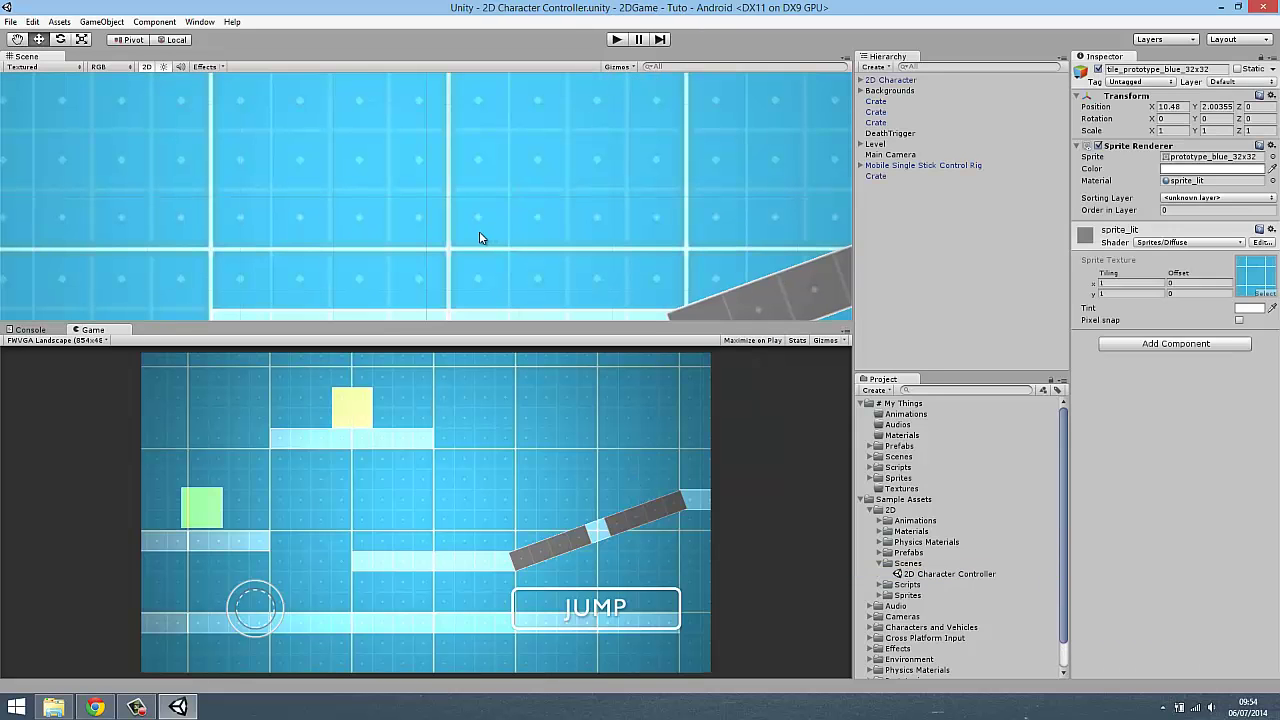
pyautogui.scroll(-3, 479, 240)
pyautogui.scroll(-5, 479, 243)
pyautogui.scroll(-3, 512, 161)
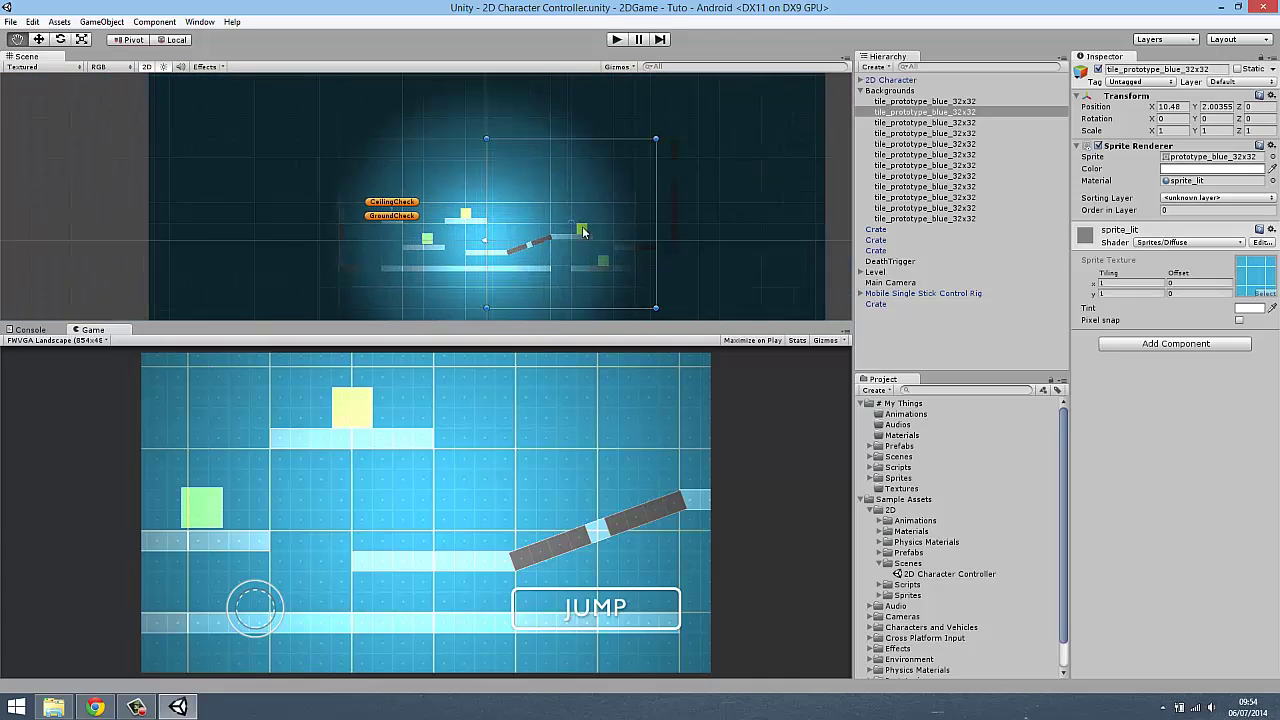
pyautogui.scroll(1, 588, 219)
pyautogui.scroll(1, 588, 219)
pyautogui.scroll(1, 588, 220)
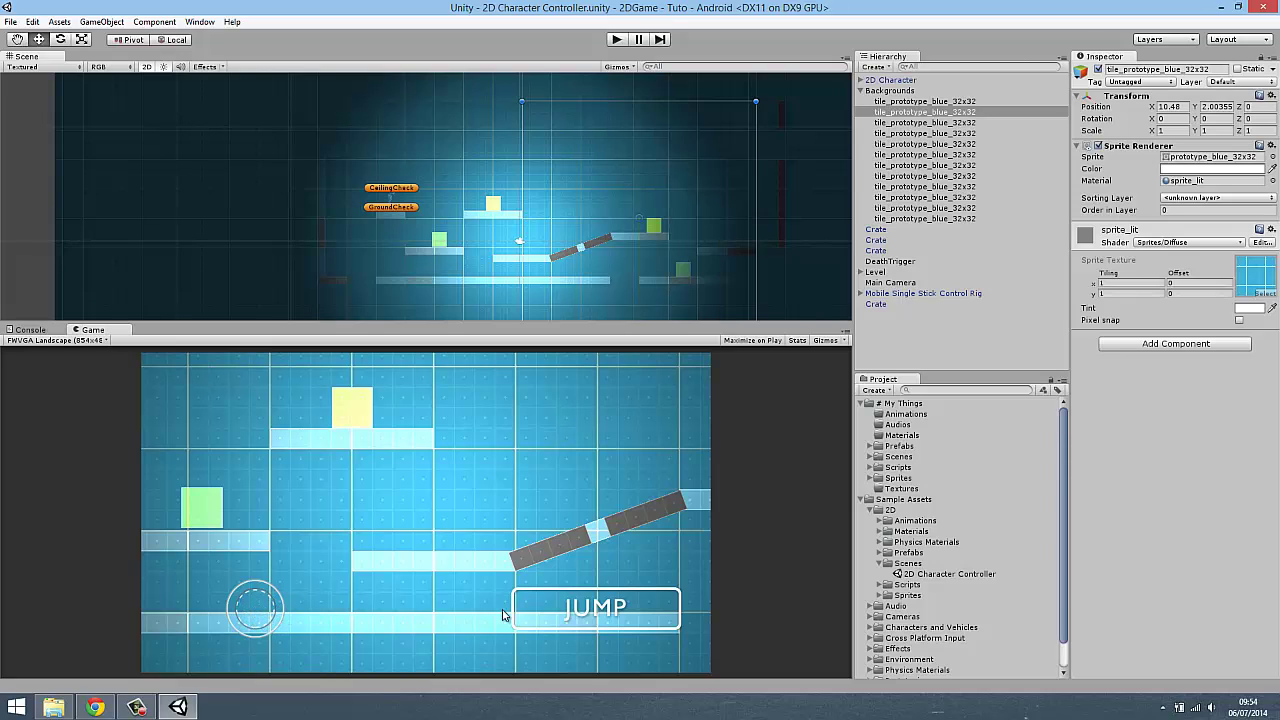
pyautogui.click(617, 41)
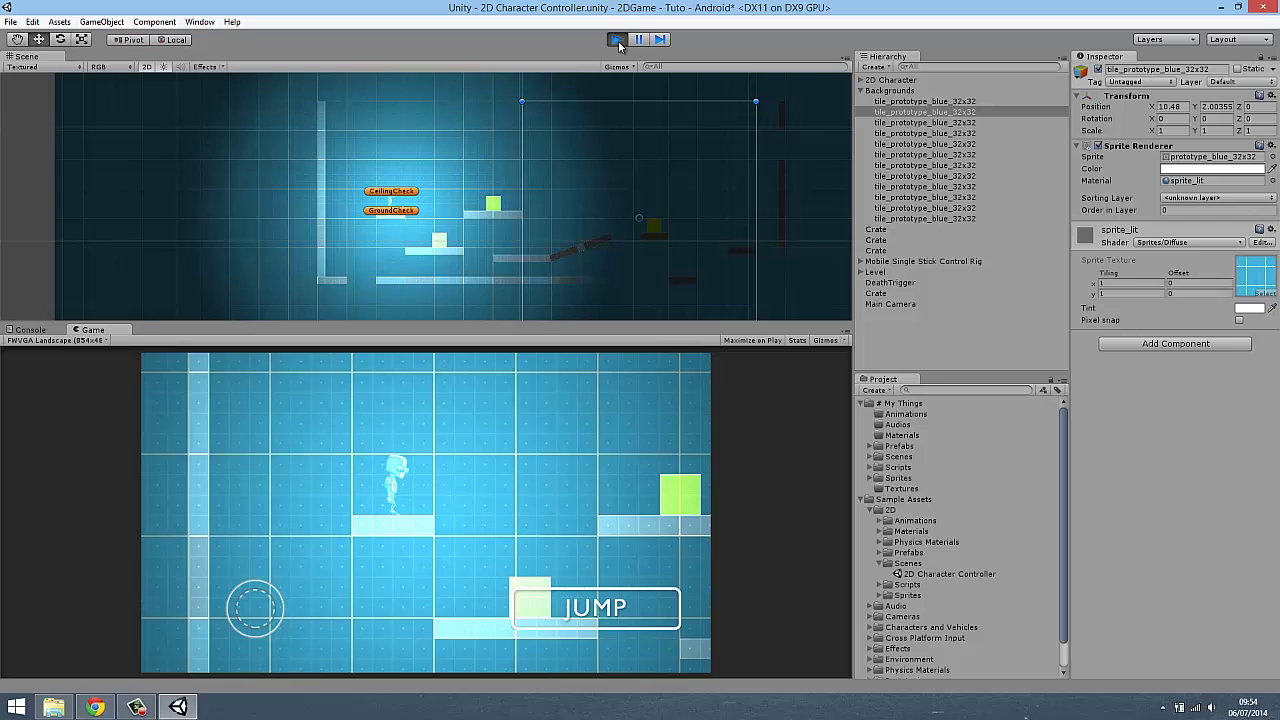
pyautogui.click(617, 40)
pyautogui.click(617, 40)
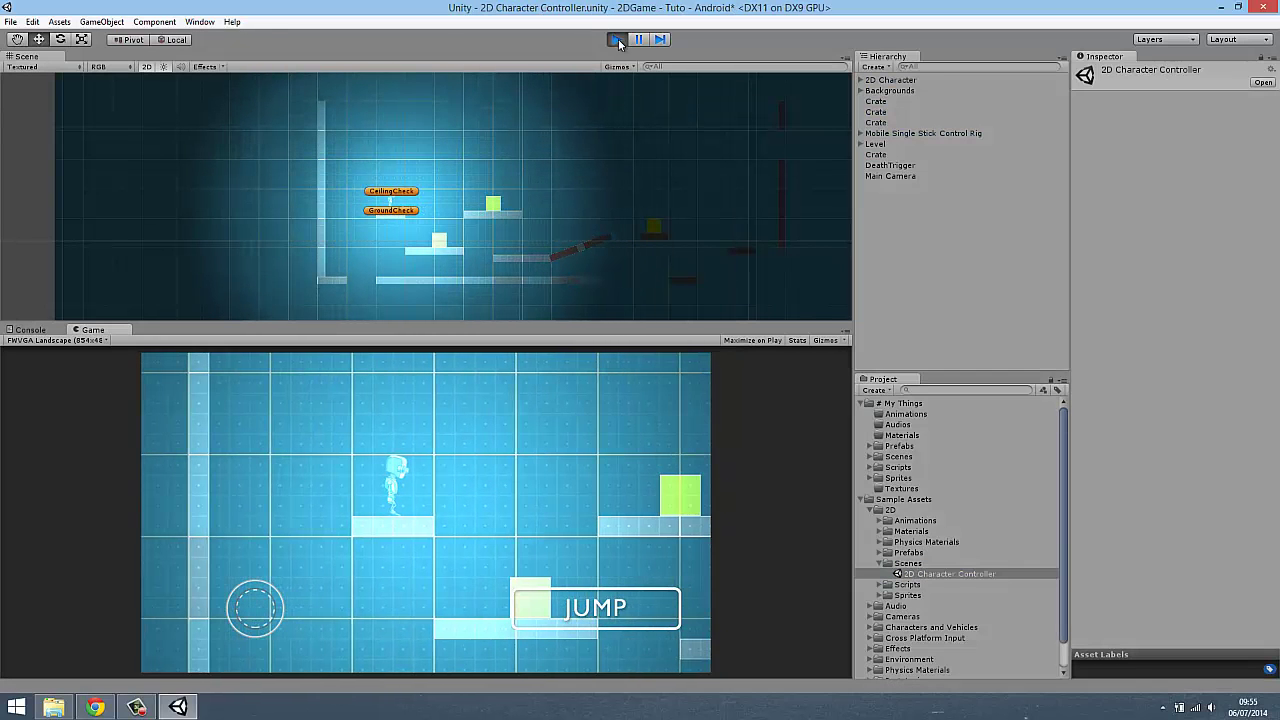
pyautogui.press('space')
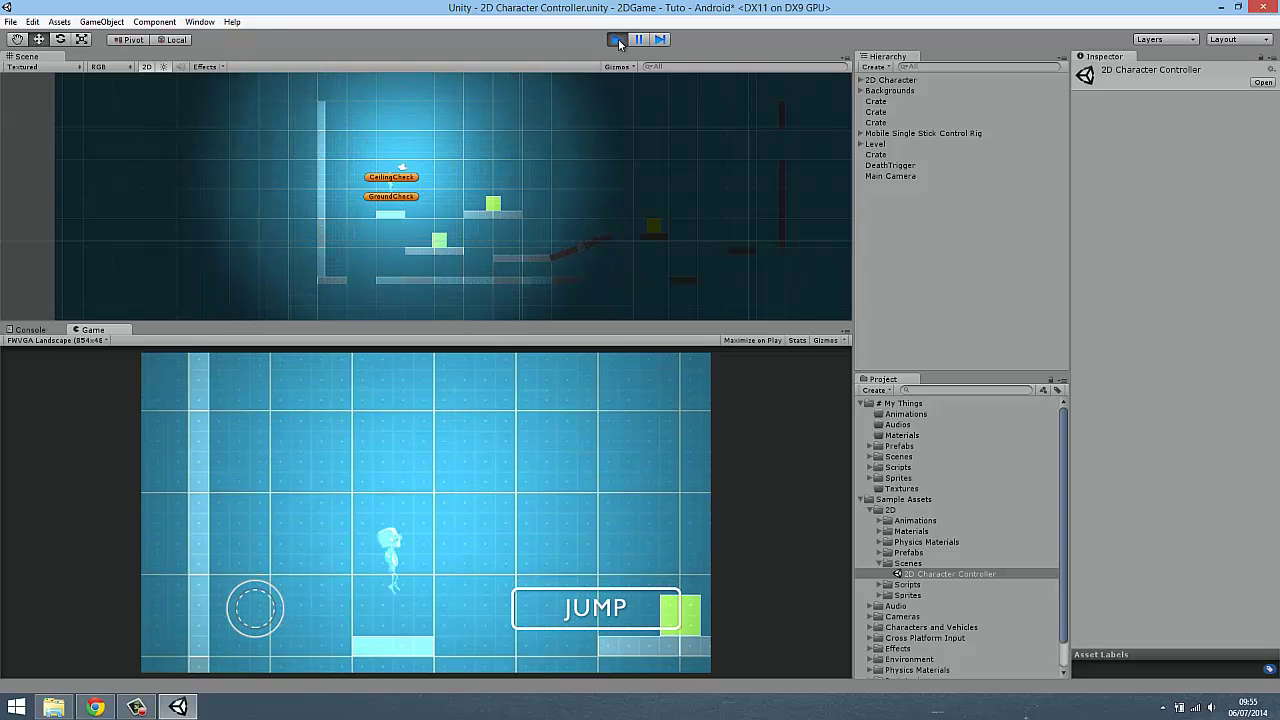
pyautogui.press('Right')
pyautogui.press('Left')
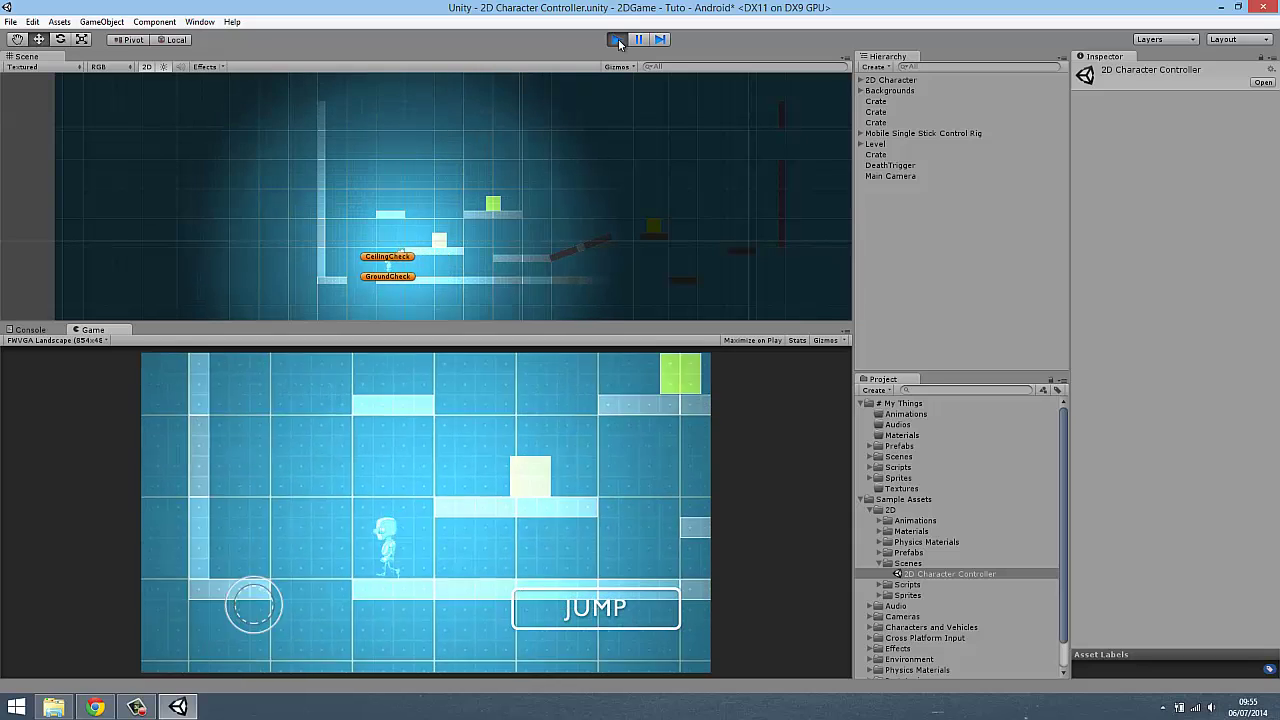
pyautogui.press('Right')
pyautogui.press('space')
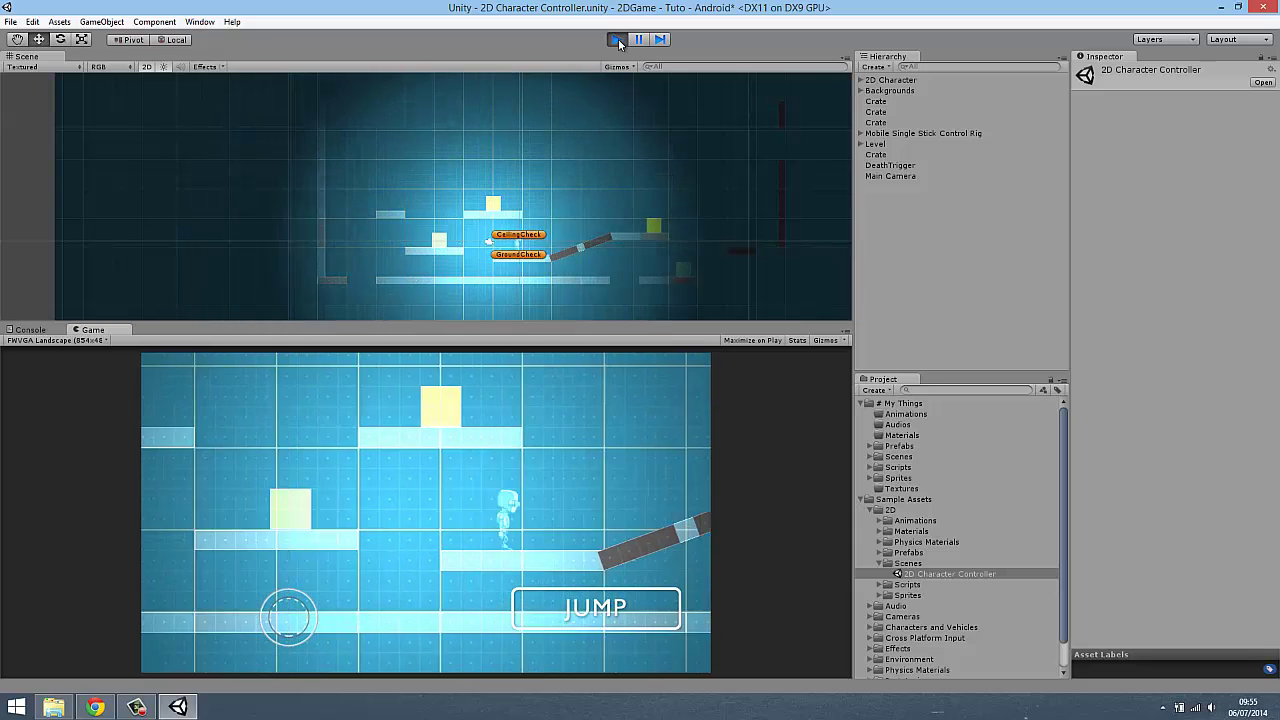
pyautogui.press('space')
pyautogui.press('Left')
pyautogui.press('Right')
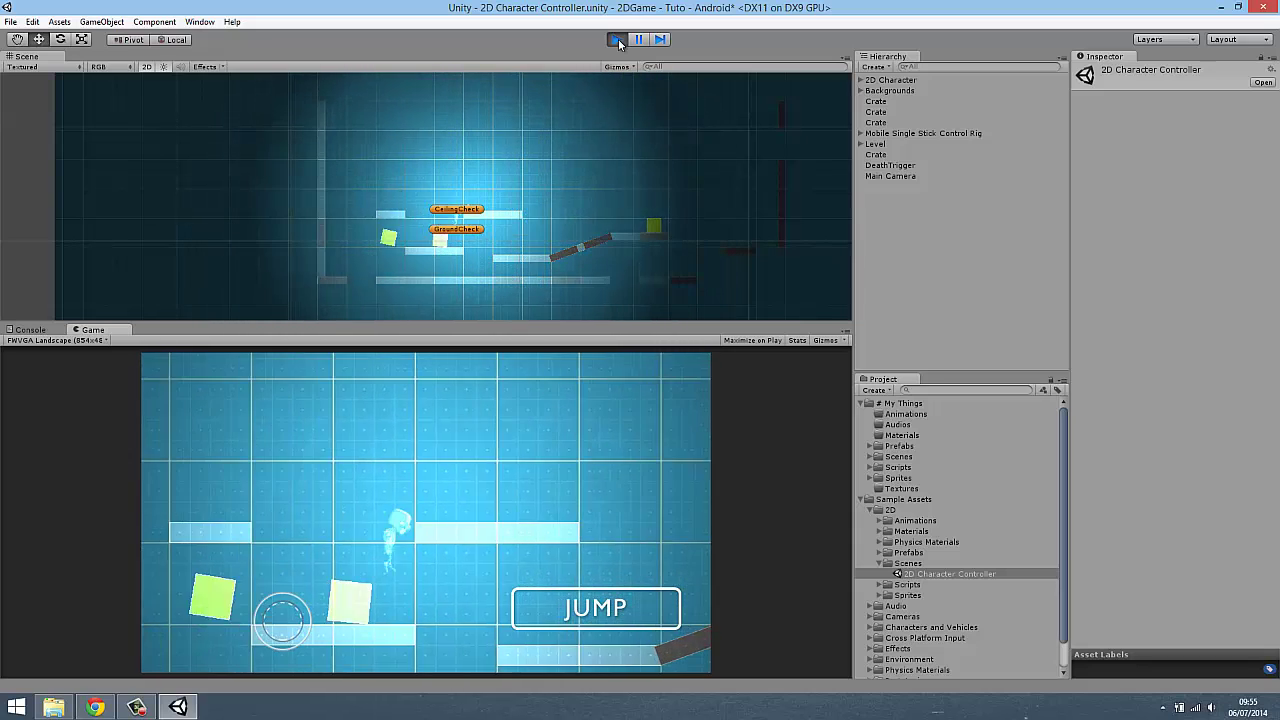
pyautogui.press('Left')
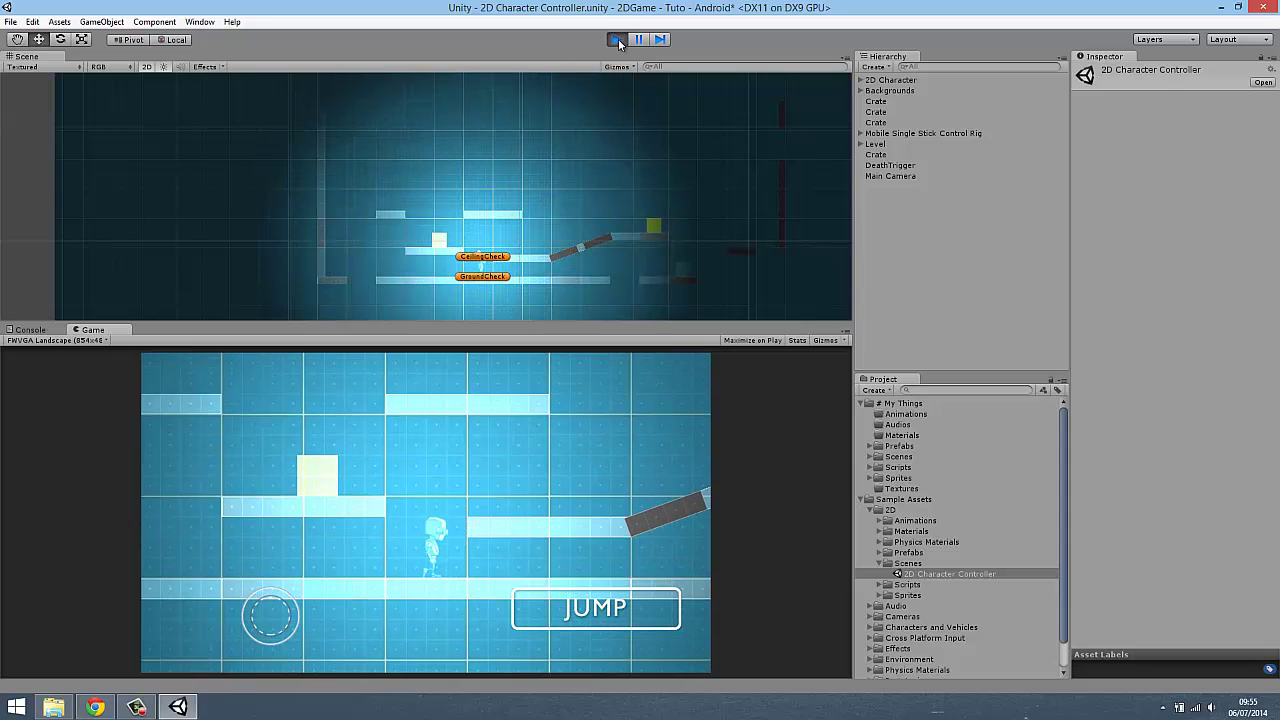
pyautogui.press('Right')
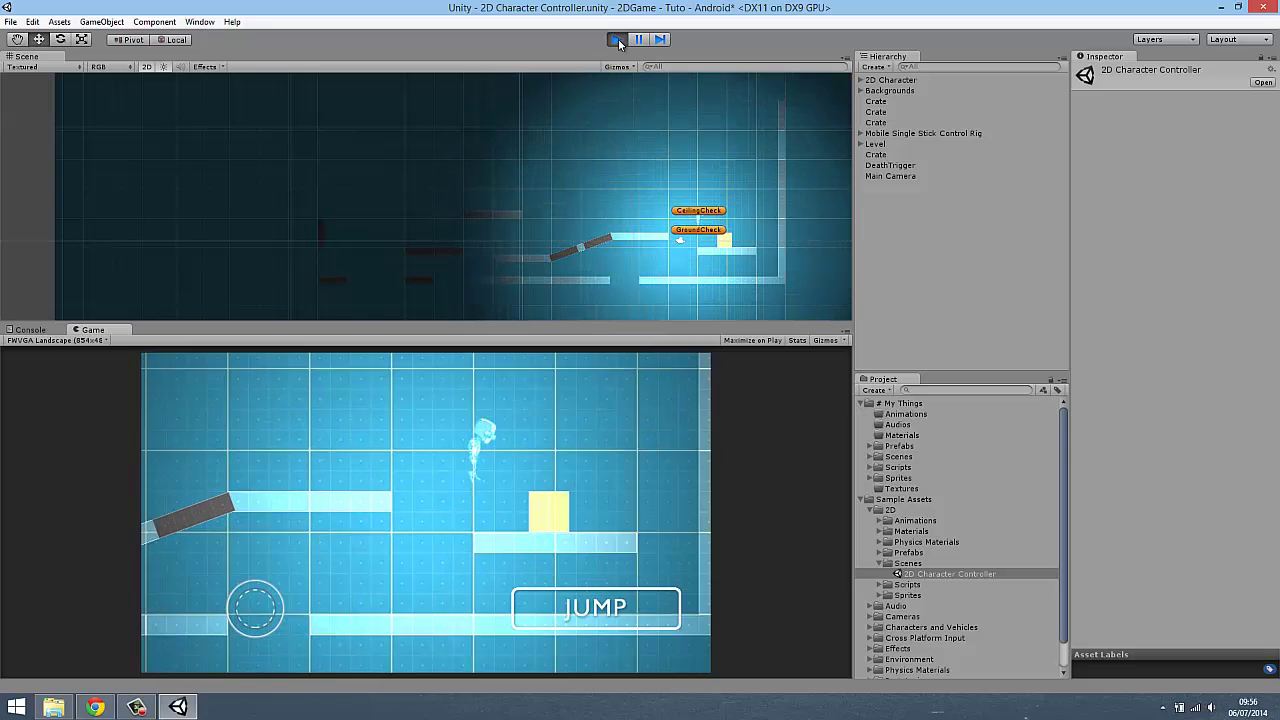
pyautogui.click(617, 40)
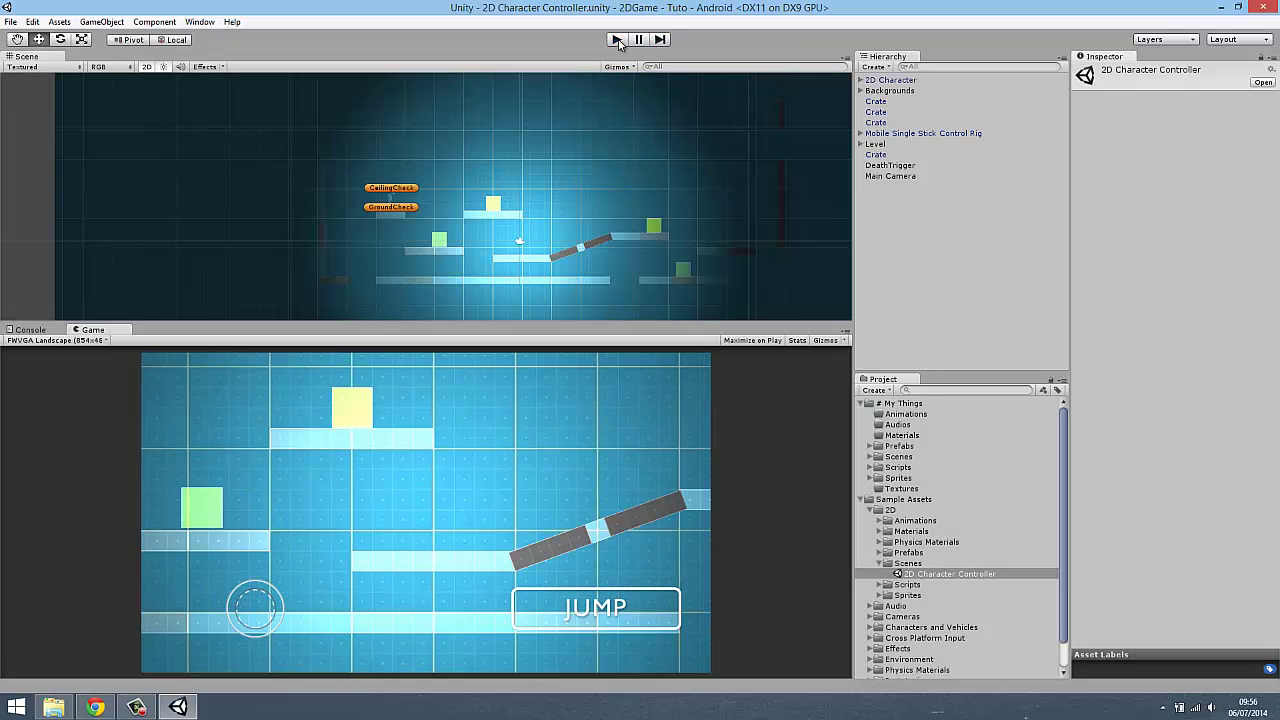
# Step: Open the Demo scene, drag in the Mobile Single Stick Control Rig, and play to test
pyautogui.click(876, 136)
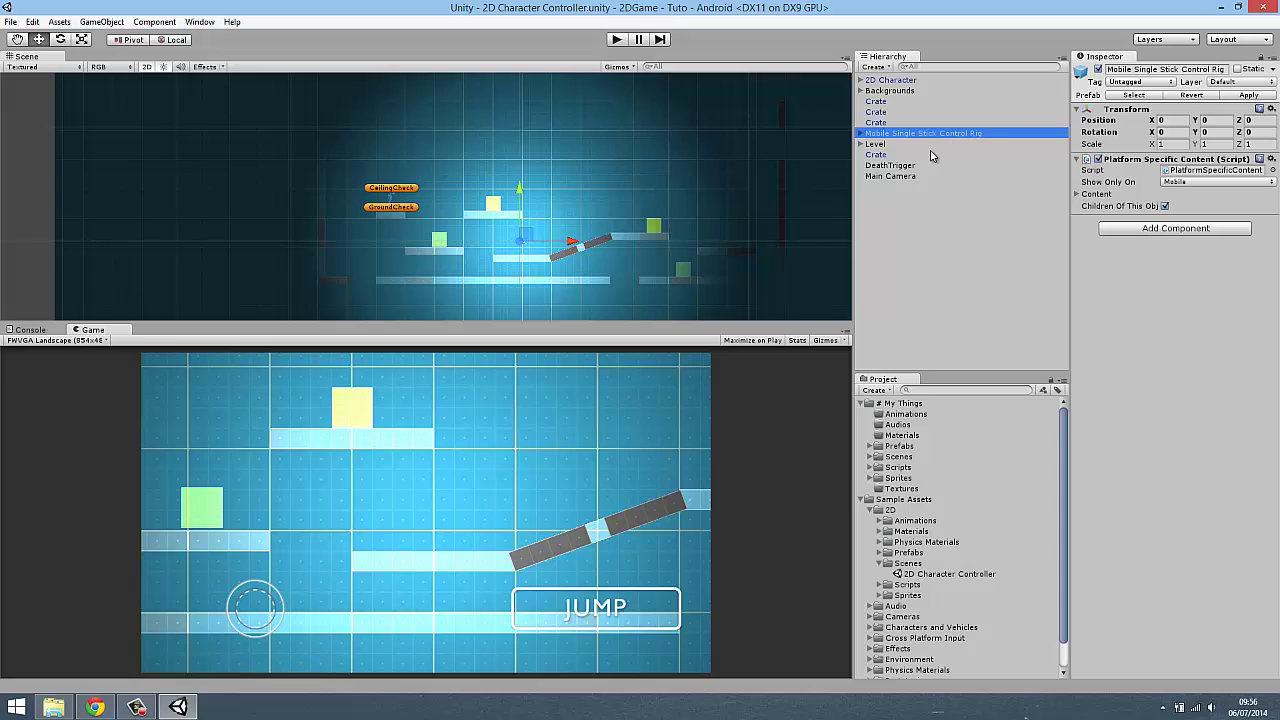
pyautogui.click(871, 457)
pyautogui.doubleClick(903, 467)
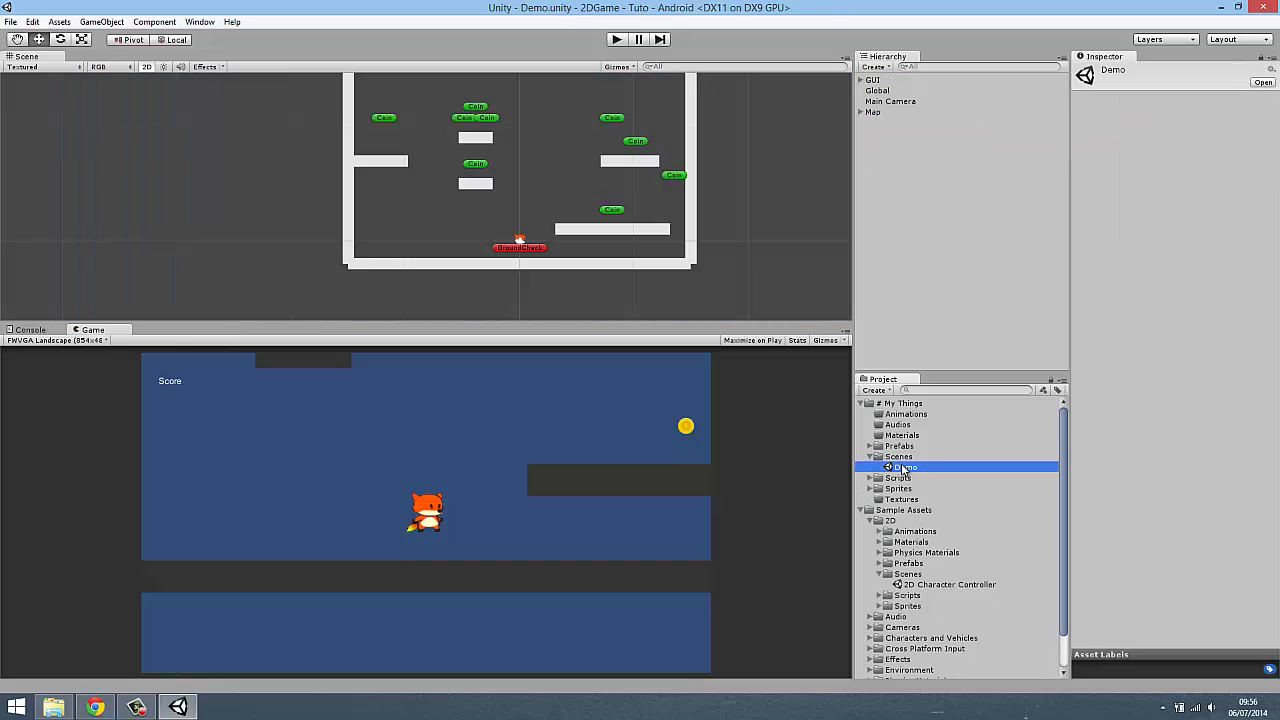
pyautogui.click(924, 286)
pyautogui.moveTo(924, 286); pyautogui.dragTo(924, 286)
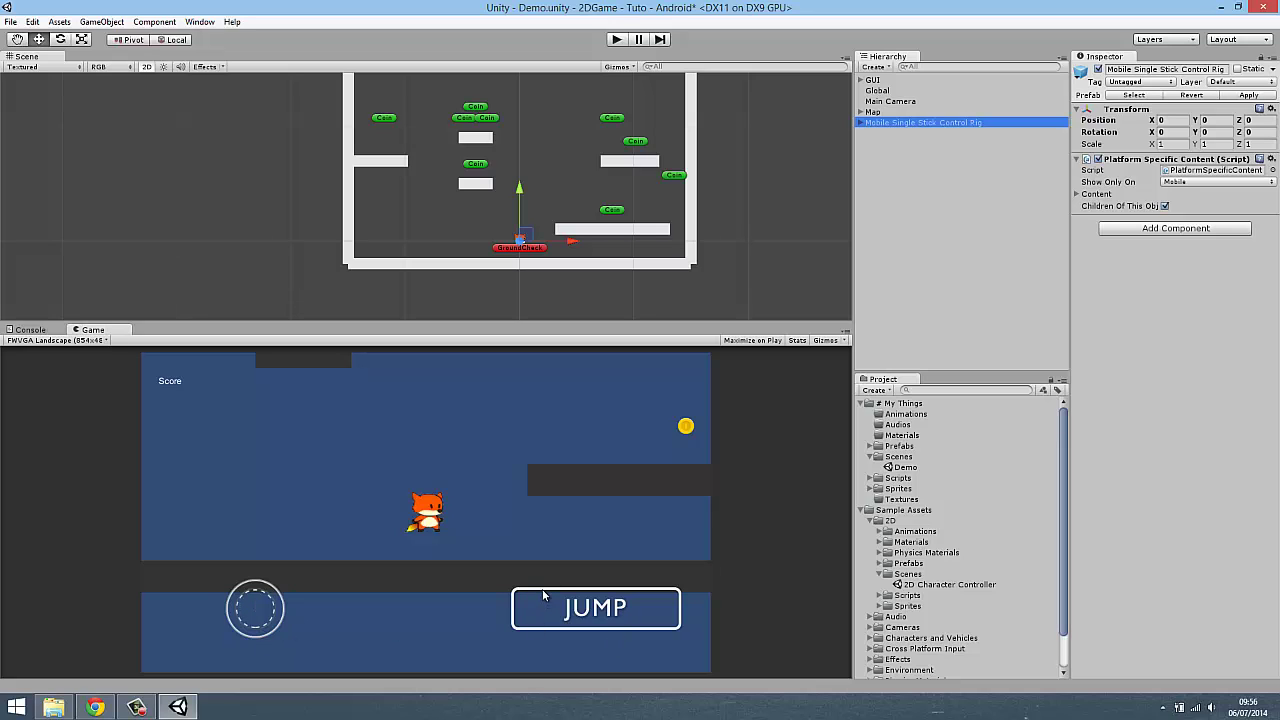
pyautogui.click(616, 40)
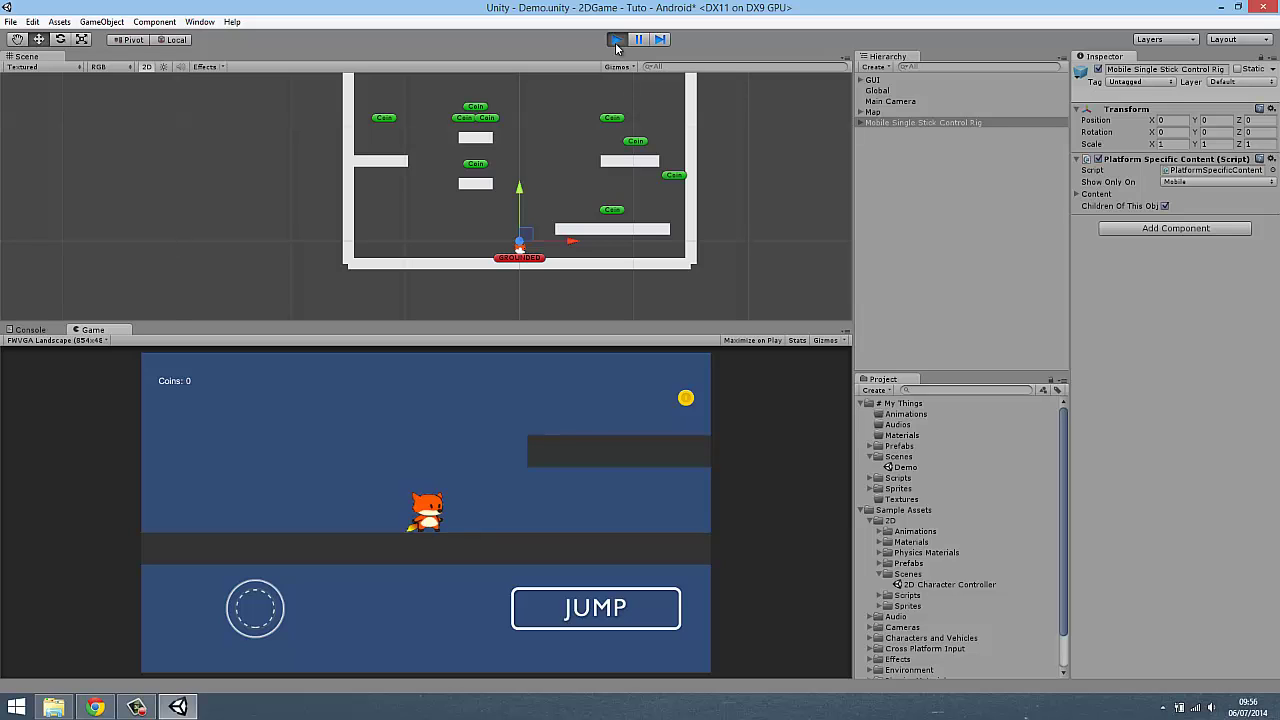
# Step: Stop play mode and frame the rig and character in the Scene view
pyautogui.click(616, 42)
pyautogui.scroll(3, 551, 274)
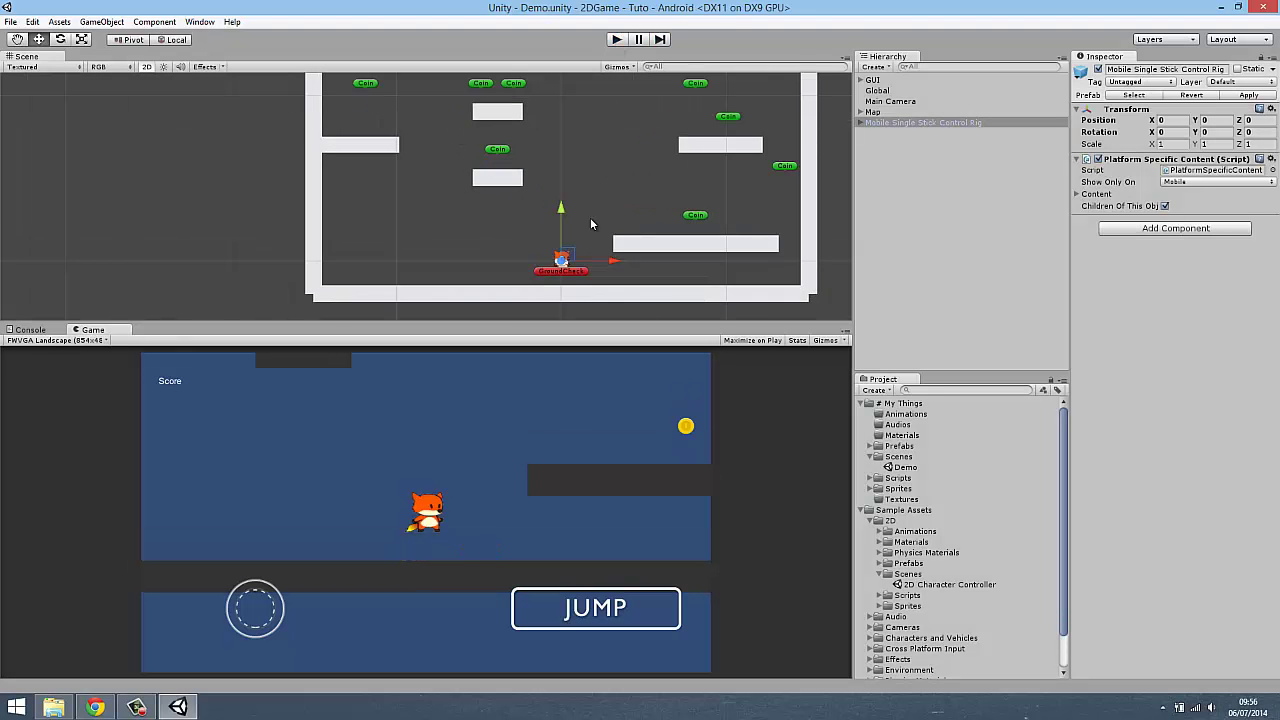
pyautogui.press('f')
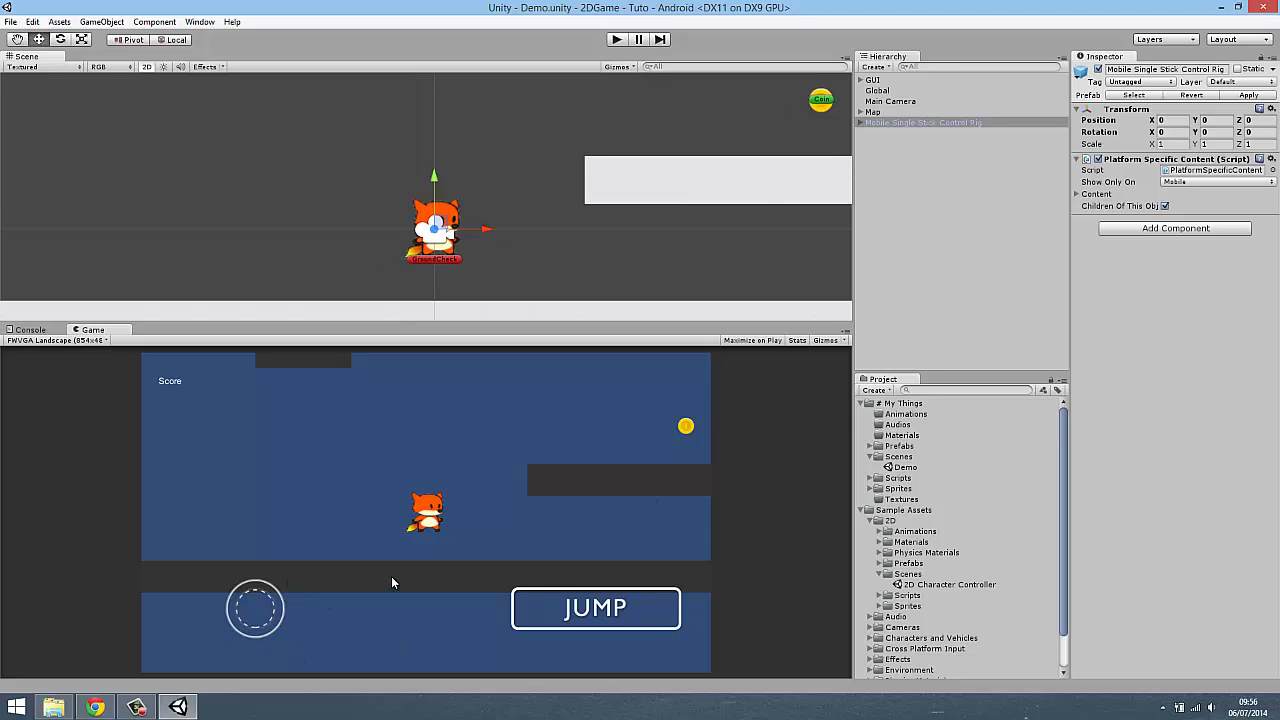
# Step: Select Player under Map, fold its collider panels, and open PlayerMovements in Visual Studio
pyautogui.click(862, 113)
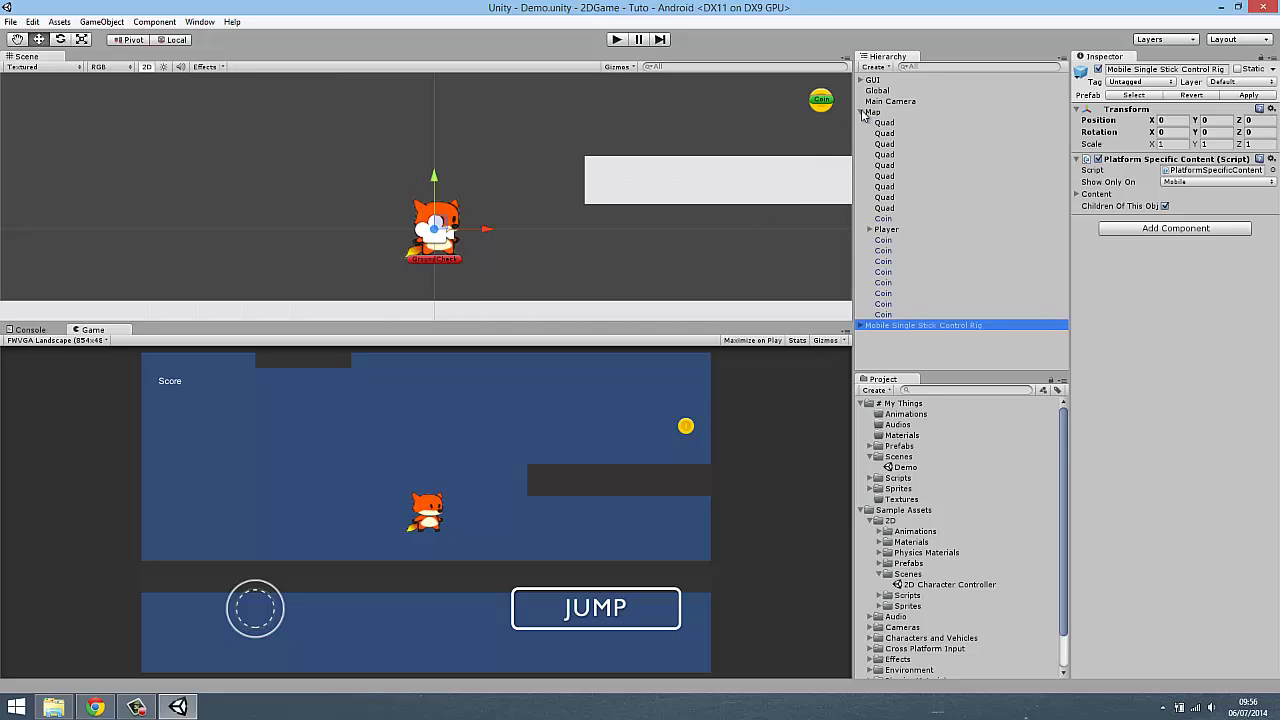
pyautogui.click(869, 230)
pyautogui.click(871, 232)
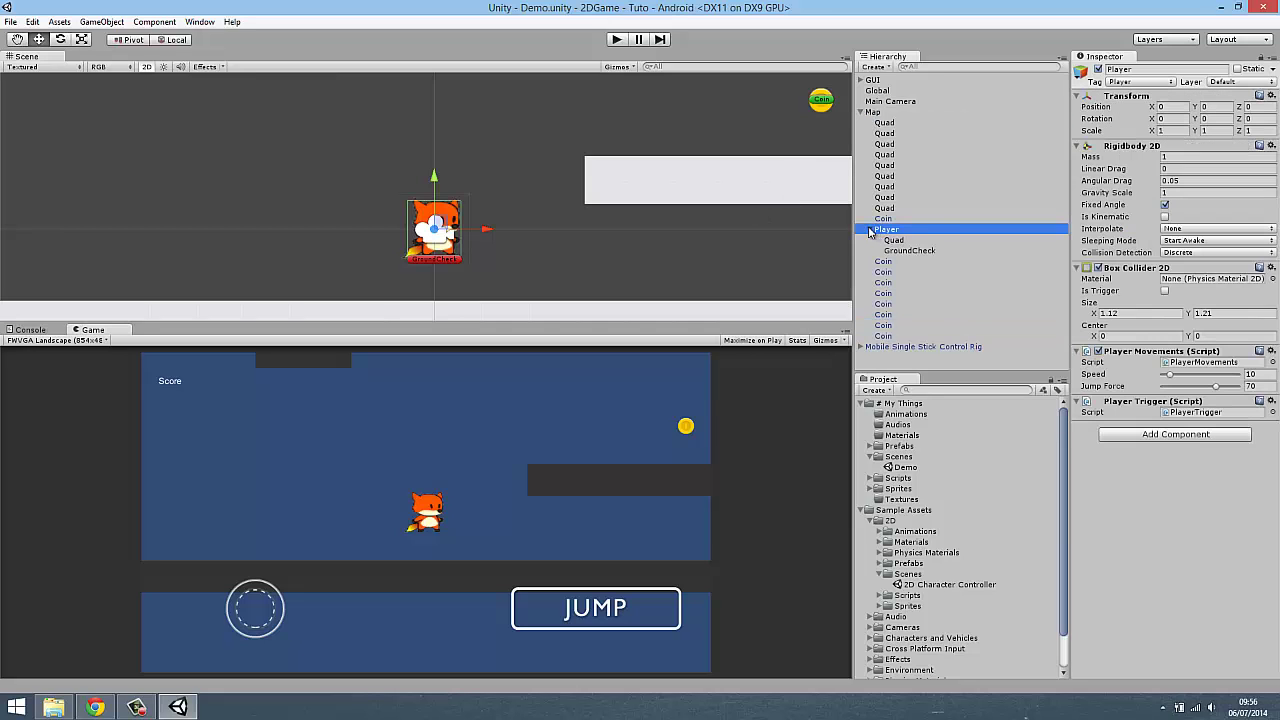
pyautogui.click(870, 230)
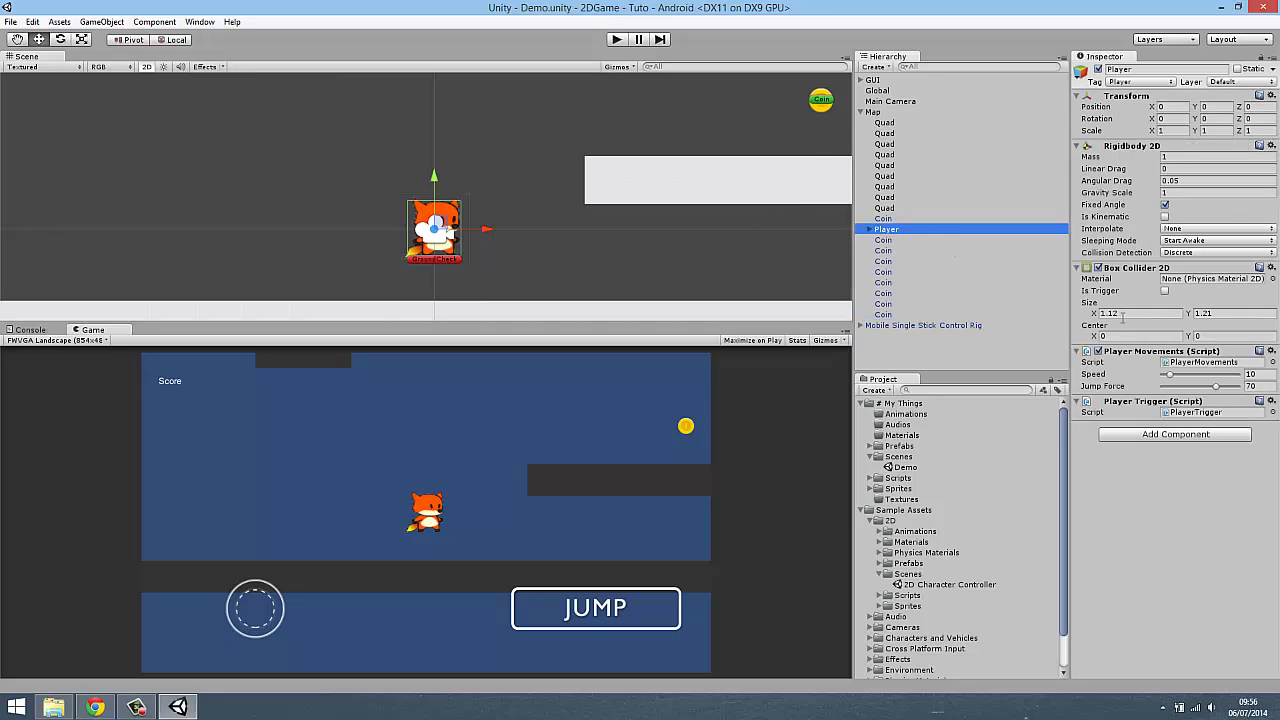
pyautogui.click(1077, 268)
pyautogui.click(1077, 146)
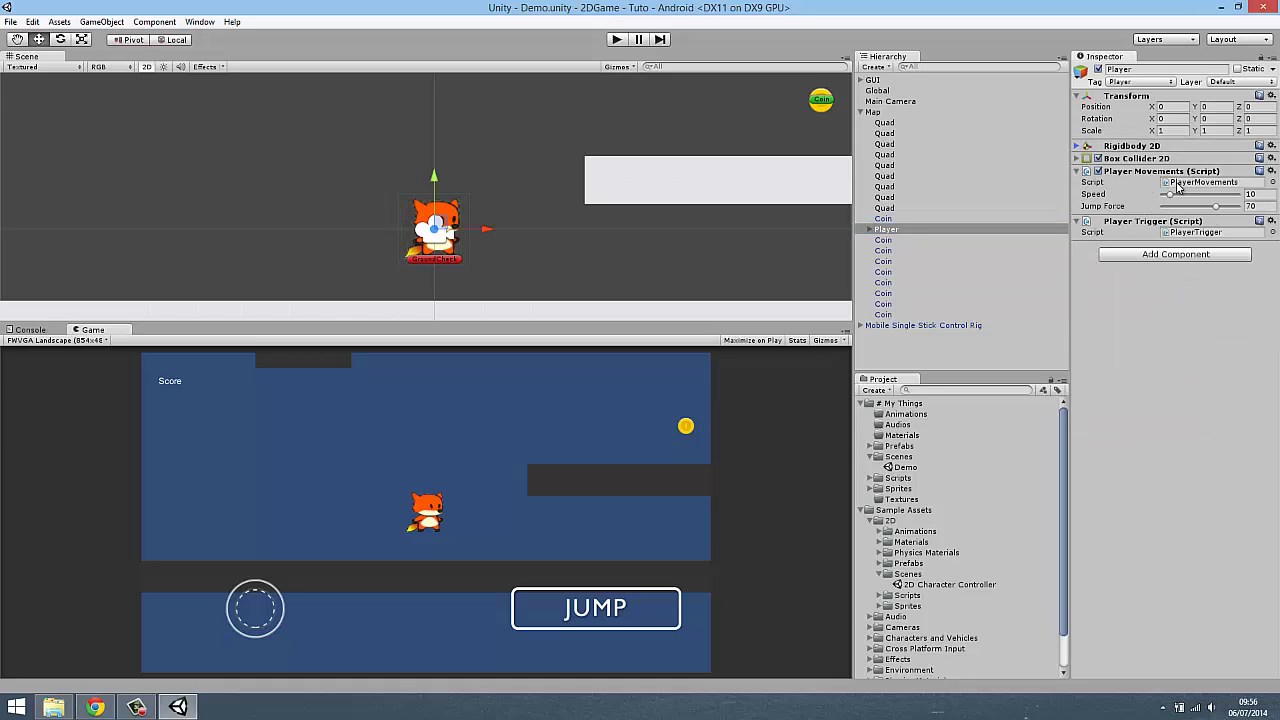
pyautogui.doubleClick(1178, 188)
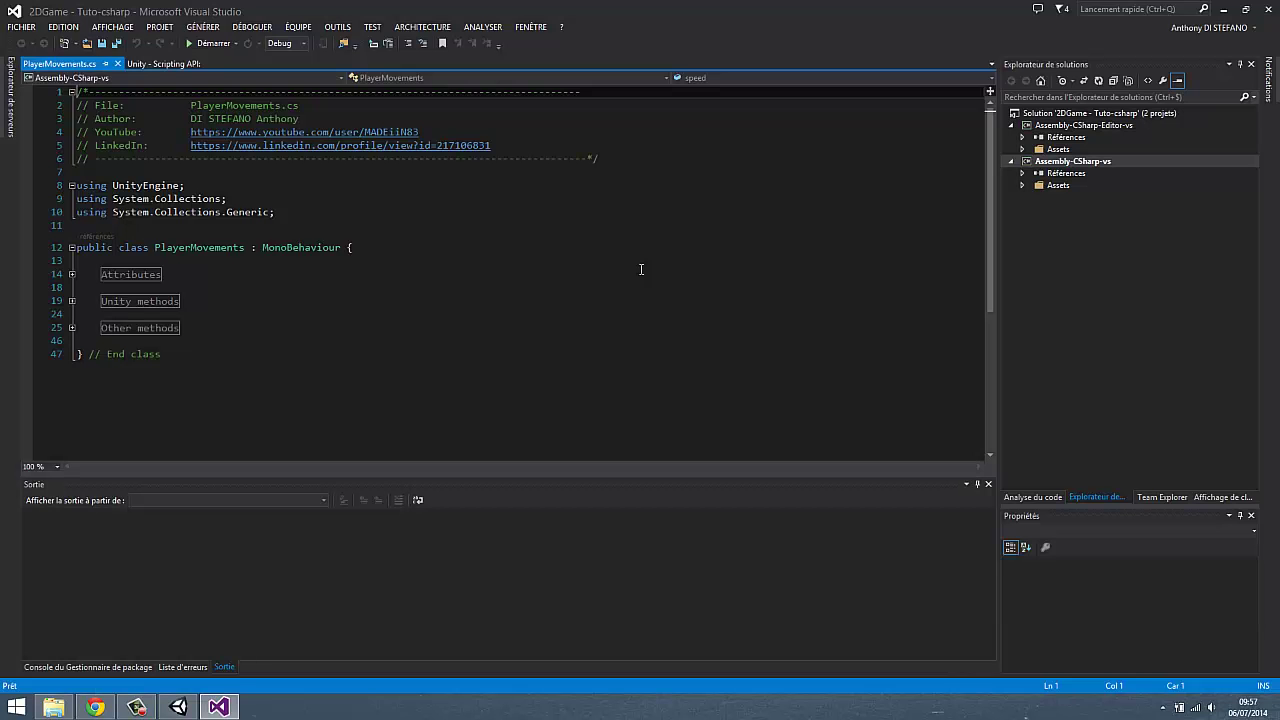
# Step: Expand the Other methods, Unity methods and Attributes code regions
pyautogui.doubleClick(136, 328)
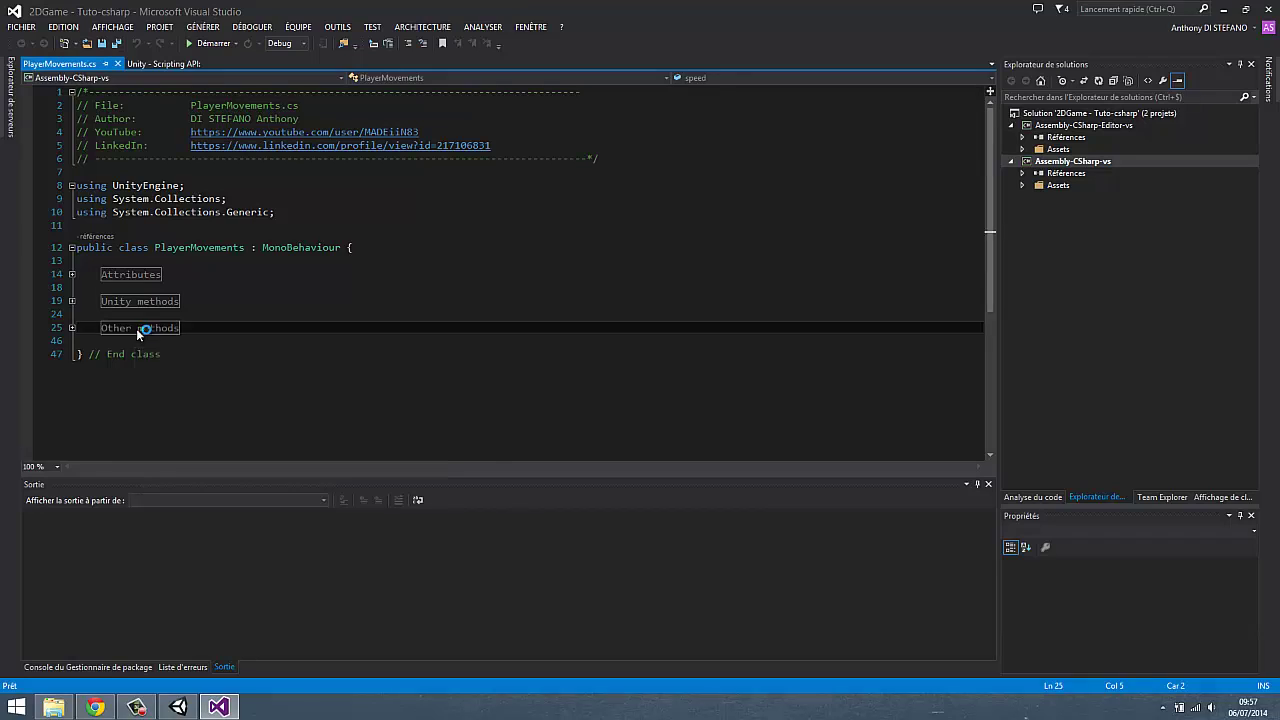
pyautogui.doubleClick(140, 301)
pyautogui.doubleClick(130, 274)
pyautogui.scroll(-4, 327, 251)
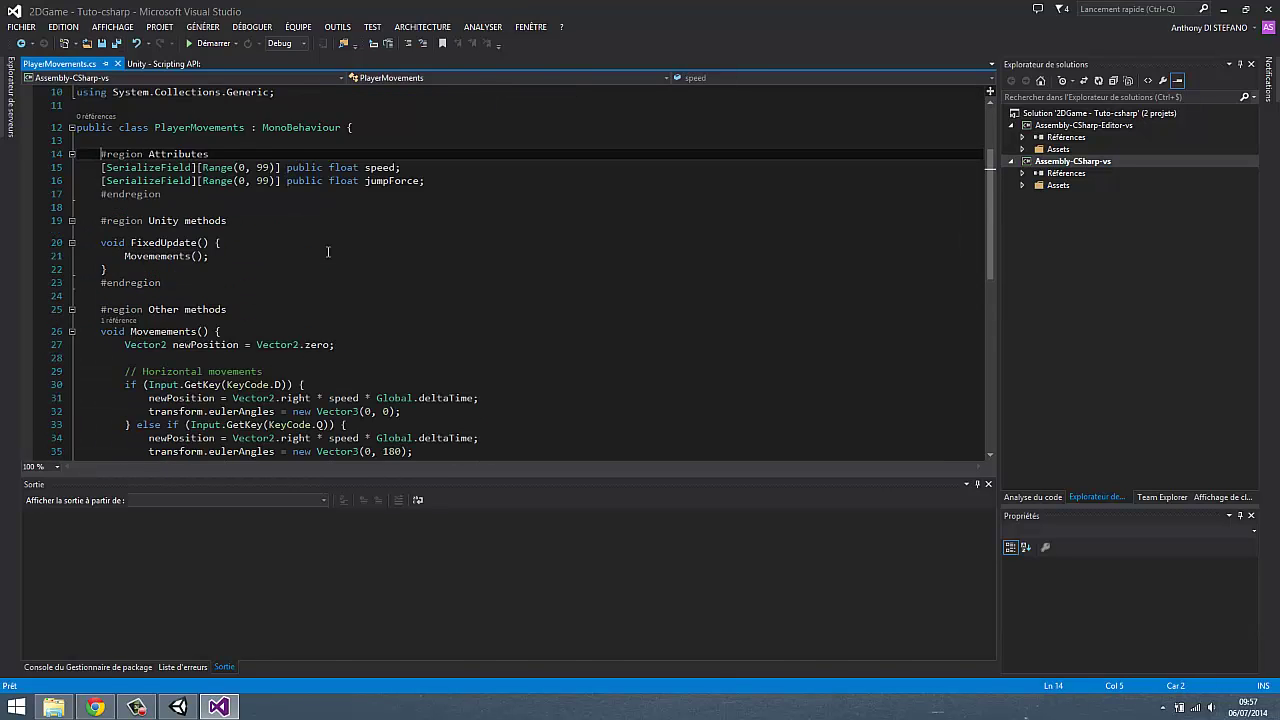
pyautogui.scroll(-3, 327, 251)
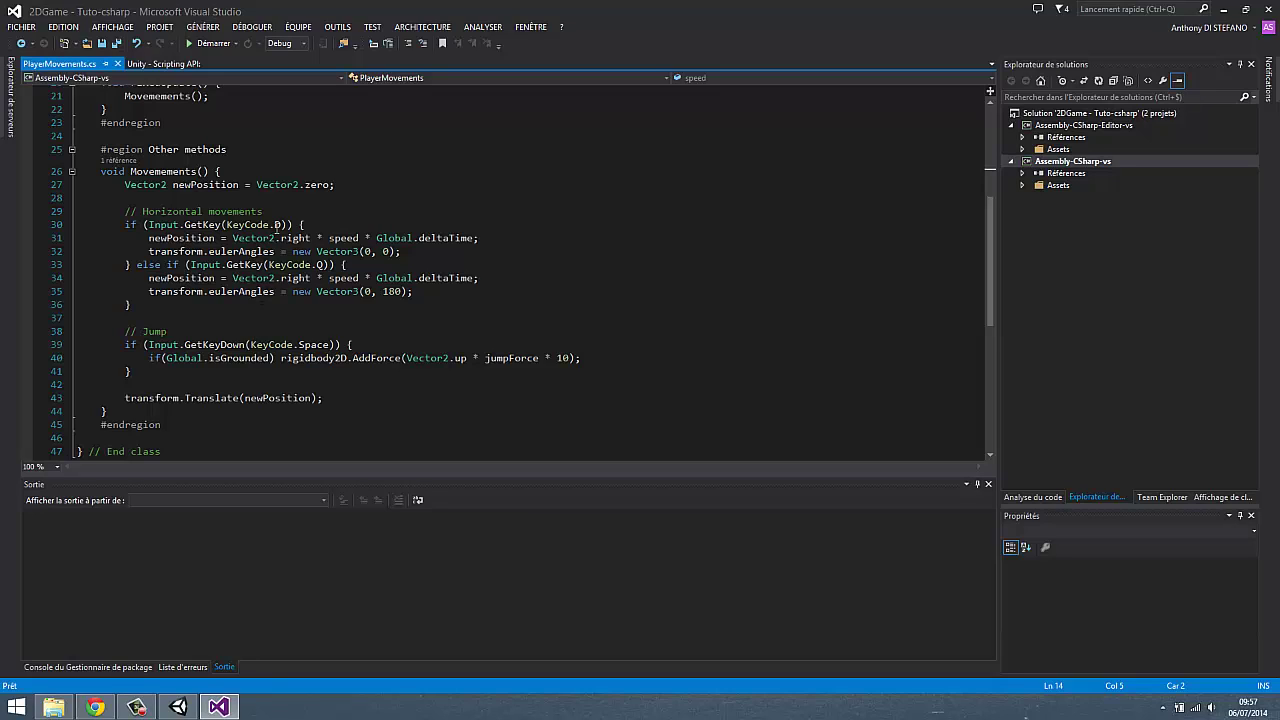
# Step: Insert /* before the D/Q key movement if statement on line 30
pyautogui.click(278, 226)
pyautogui.click(323, 265)
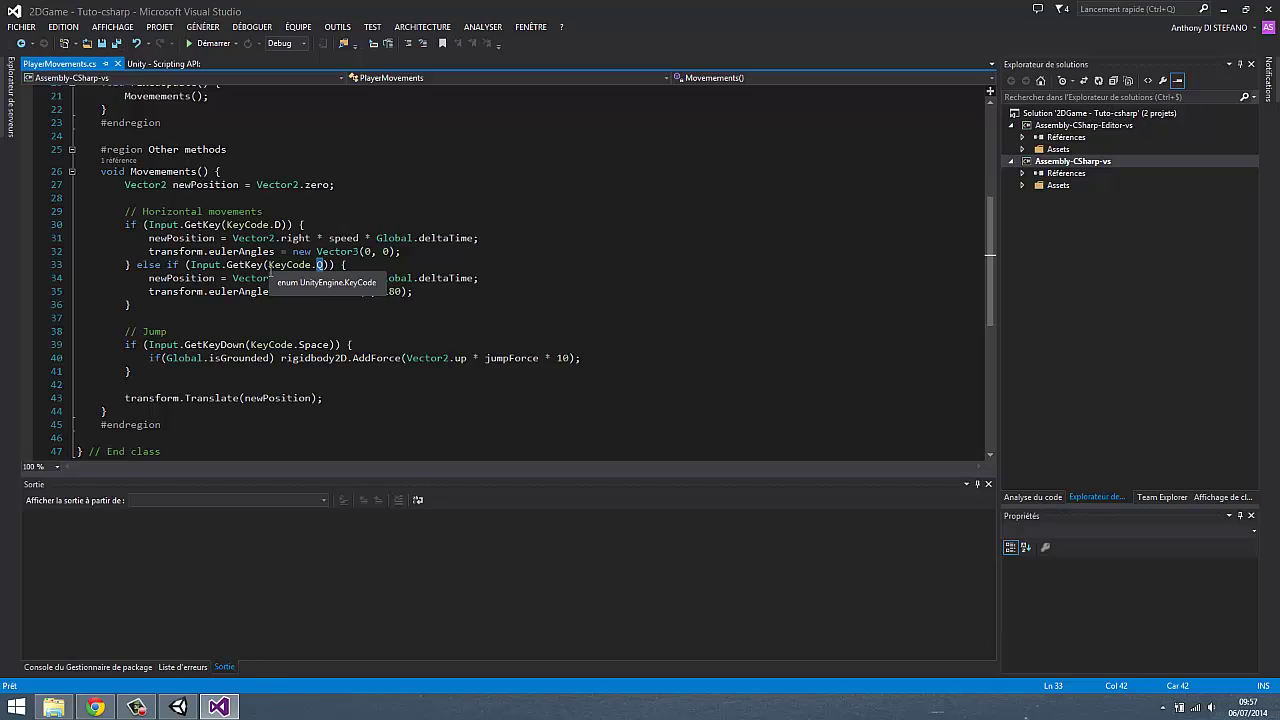
pyautogui.click(279, 225)
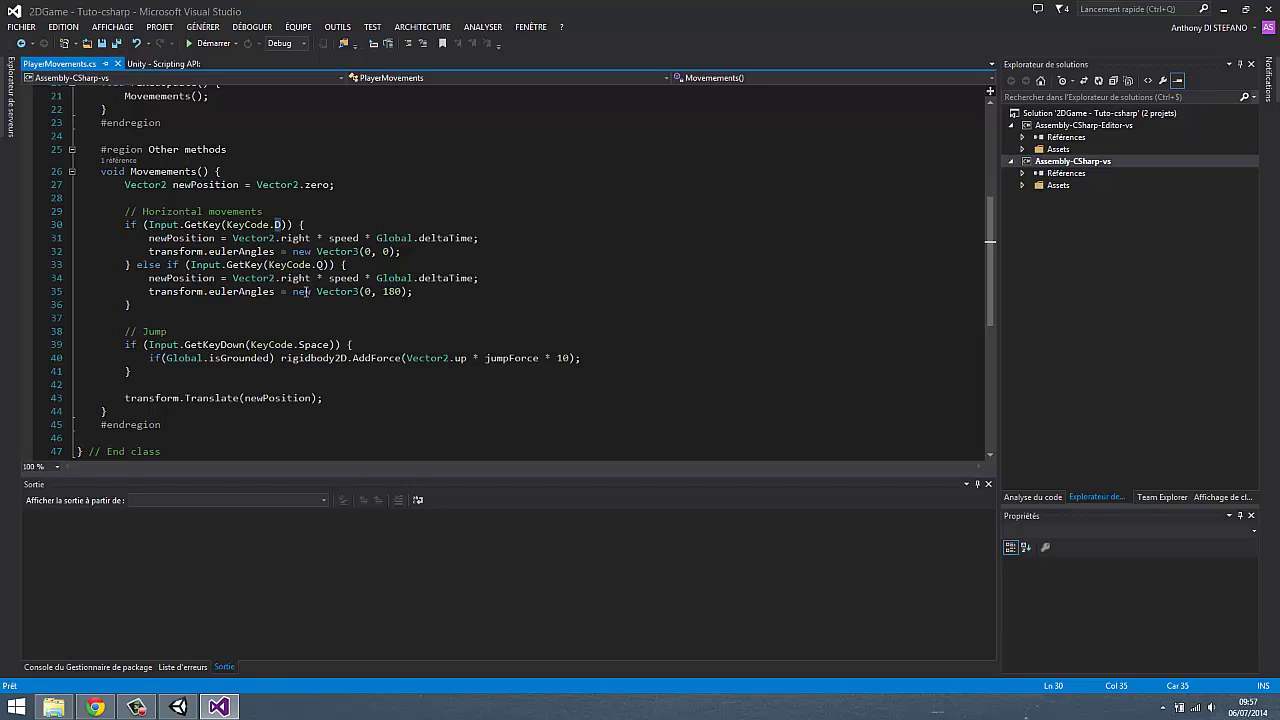
pyautogui.click(125, 224)
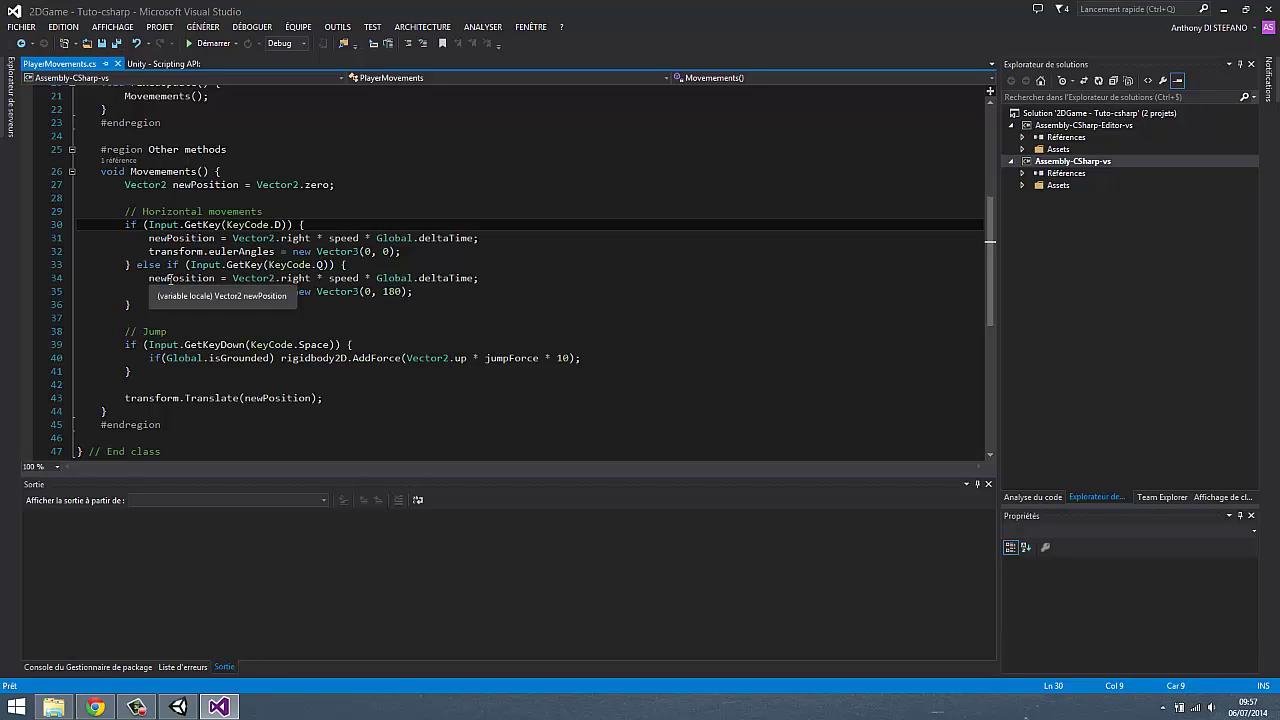
pyautogui.write('/*')
pyautogui.click(160, 304)
# Step: Close the block comment with */, add a // Movements comment, and save
pyautogui.write('*/')
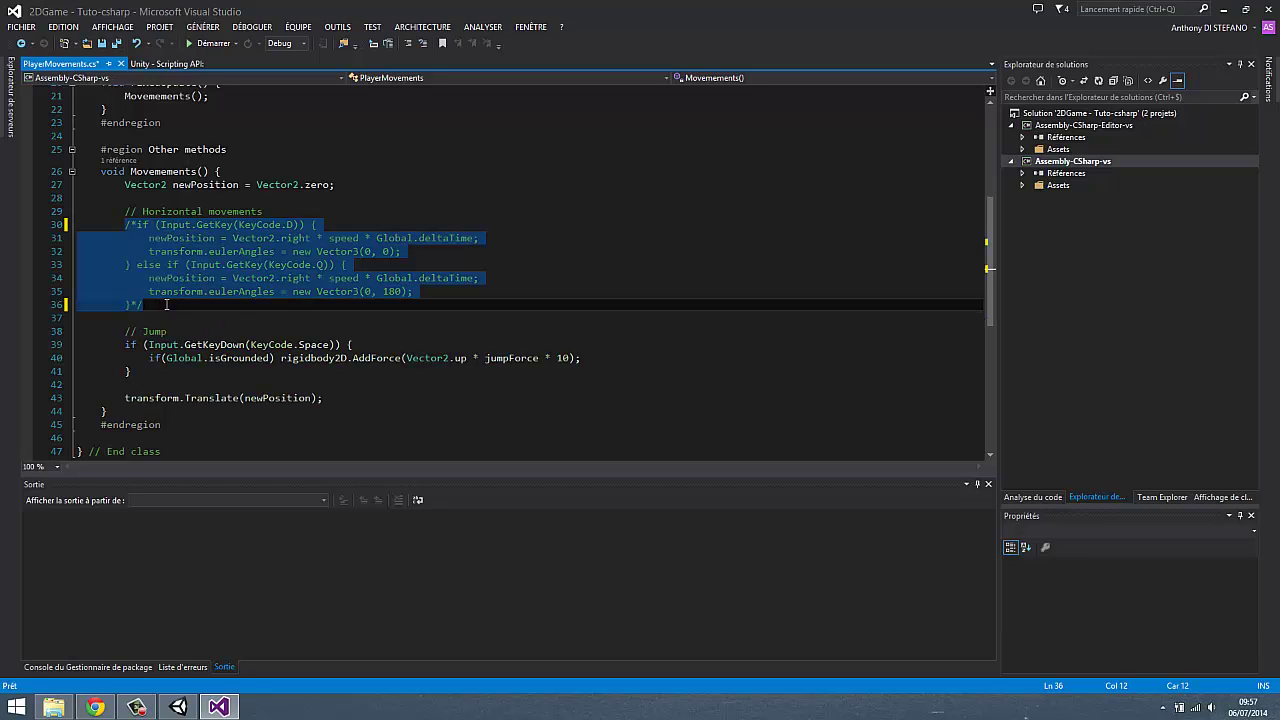
pyautogui.press('Return')
pyautogui.press('Return')
pyautogui.hotkey('ctrl', 's')
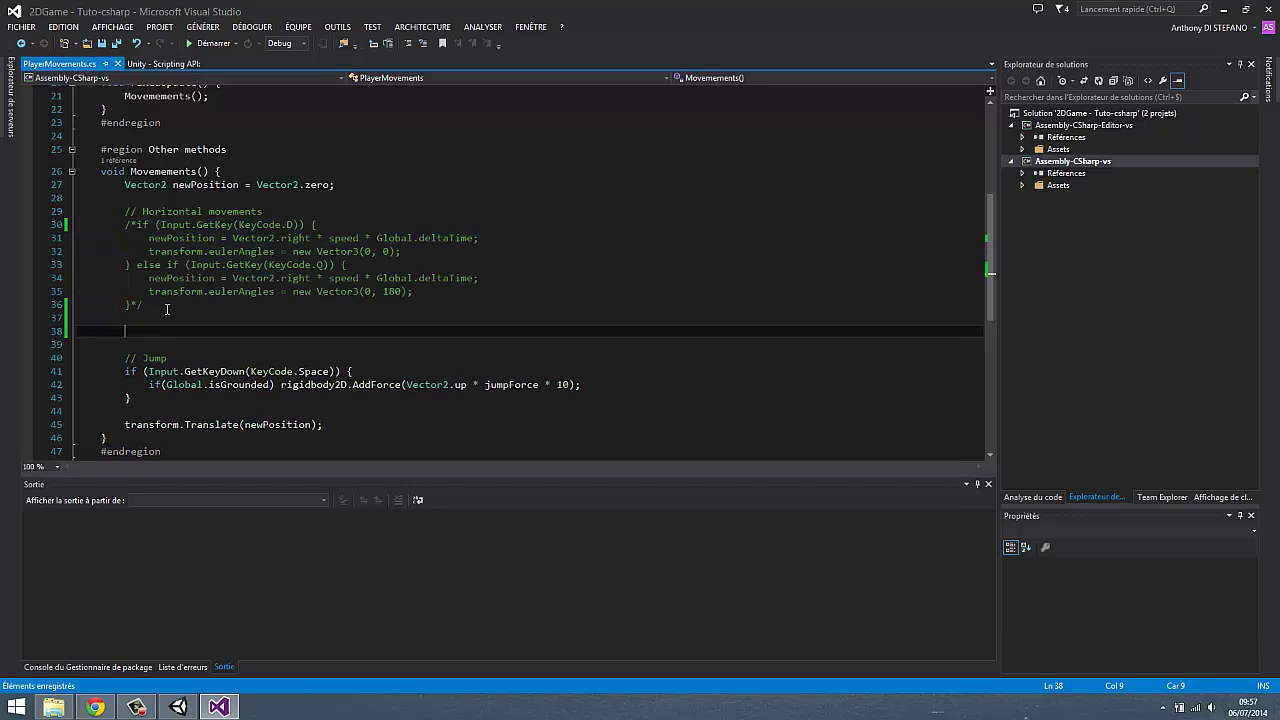
pyautogui.write('/ Mov')
pyautogui.write('ements')
pyautogui.press('Return')
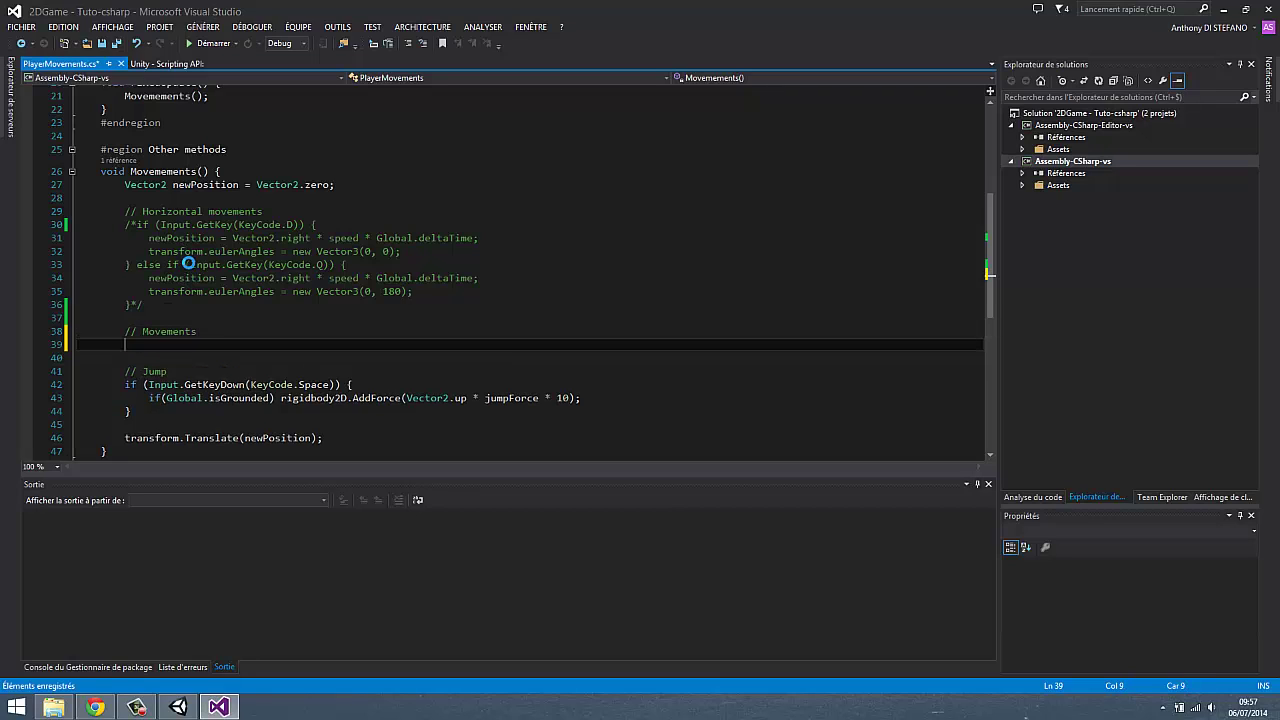
pyautogui.hotkey('ctrl', 's')
# Step: Add float smooth = CrossPlatformInput.GetAxis("Horizontal"); below newPosition and save
pyautogui.click(348, 185)
pyautogui.press('Return')
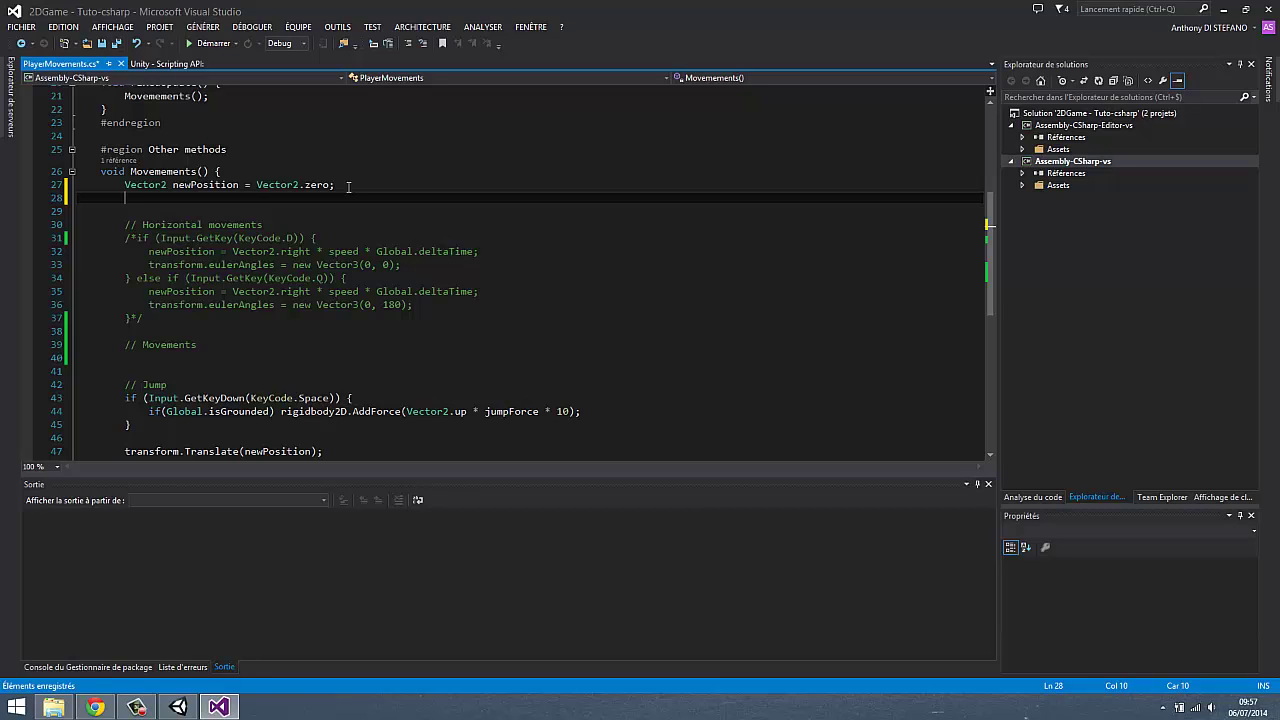
pyautogui.write('Ve')
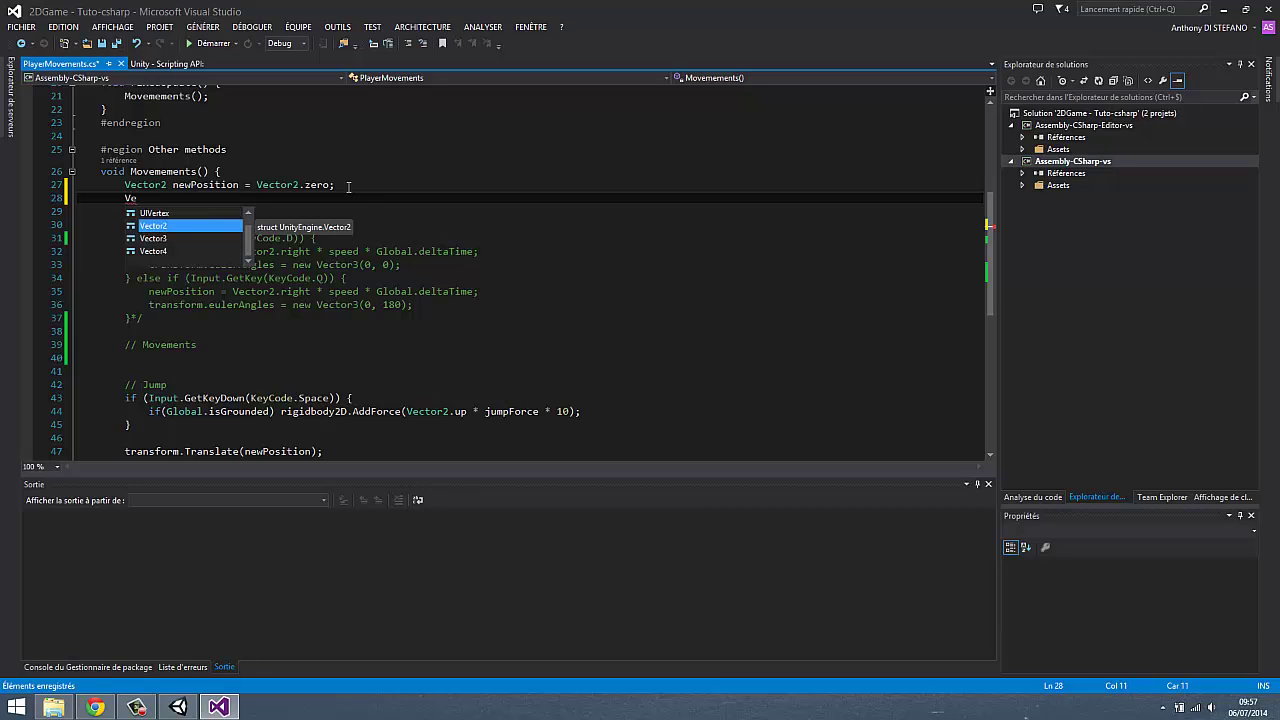
pyautogui.press('BackSpace')
pyautogui.press('BackSpace')
pyautogui.write('float smo')
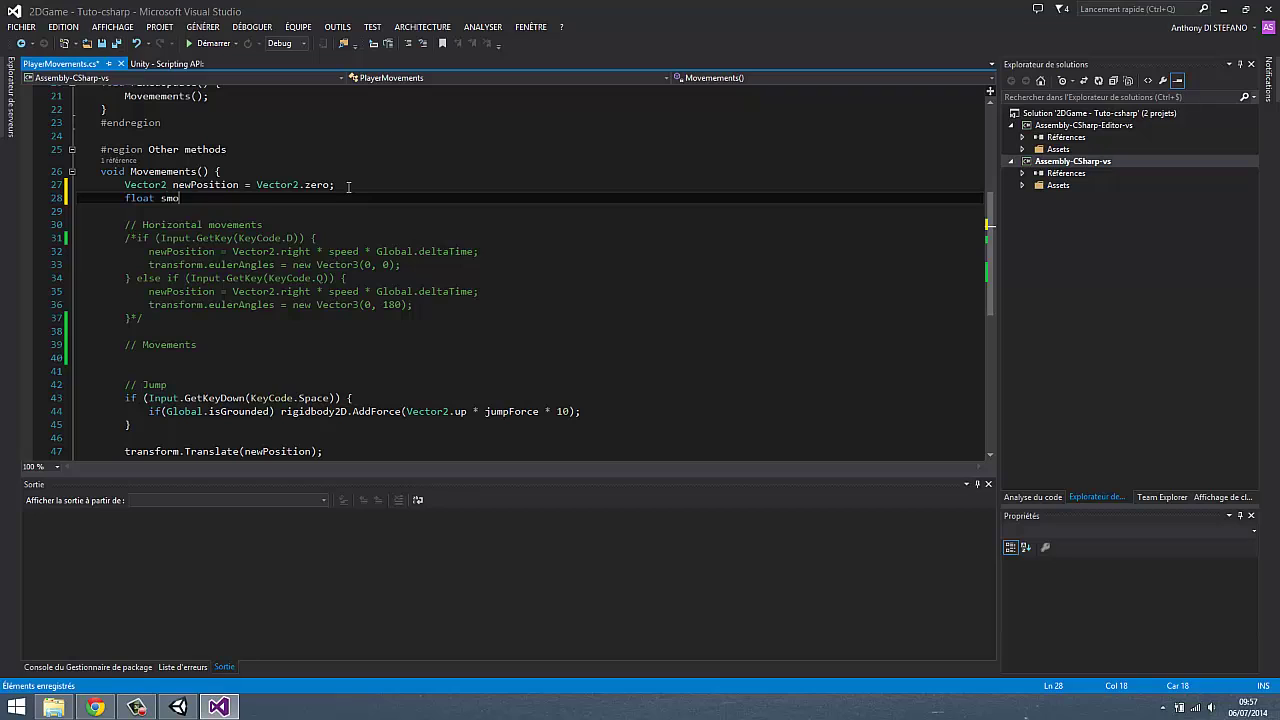
pyautogui.write('oth = C')
pyautogui.write('ros')
pyautogui.press('Tab')
pyautogui.write('.')
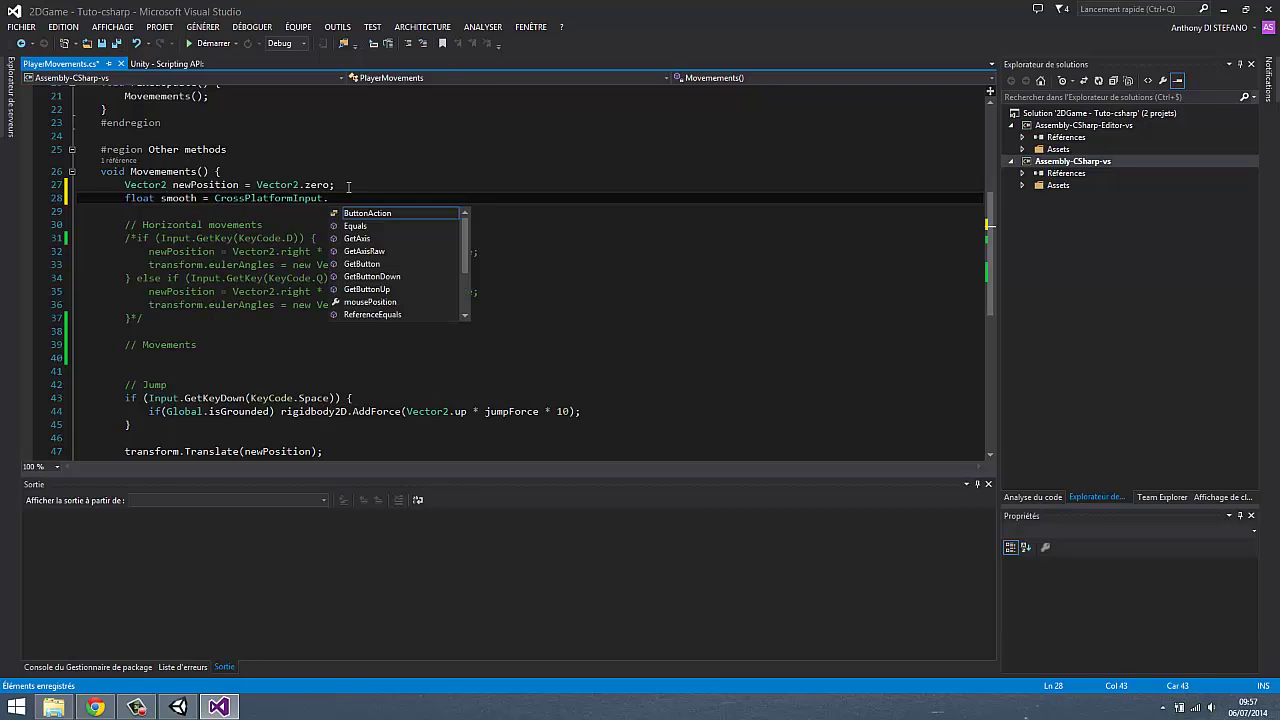
pyautogui.write('GetAxis("')
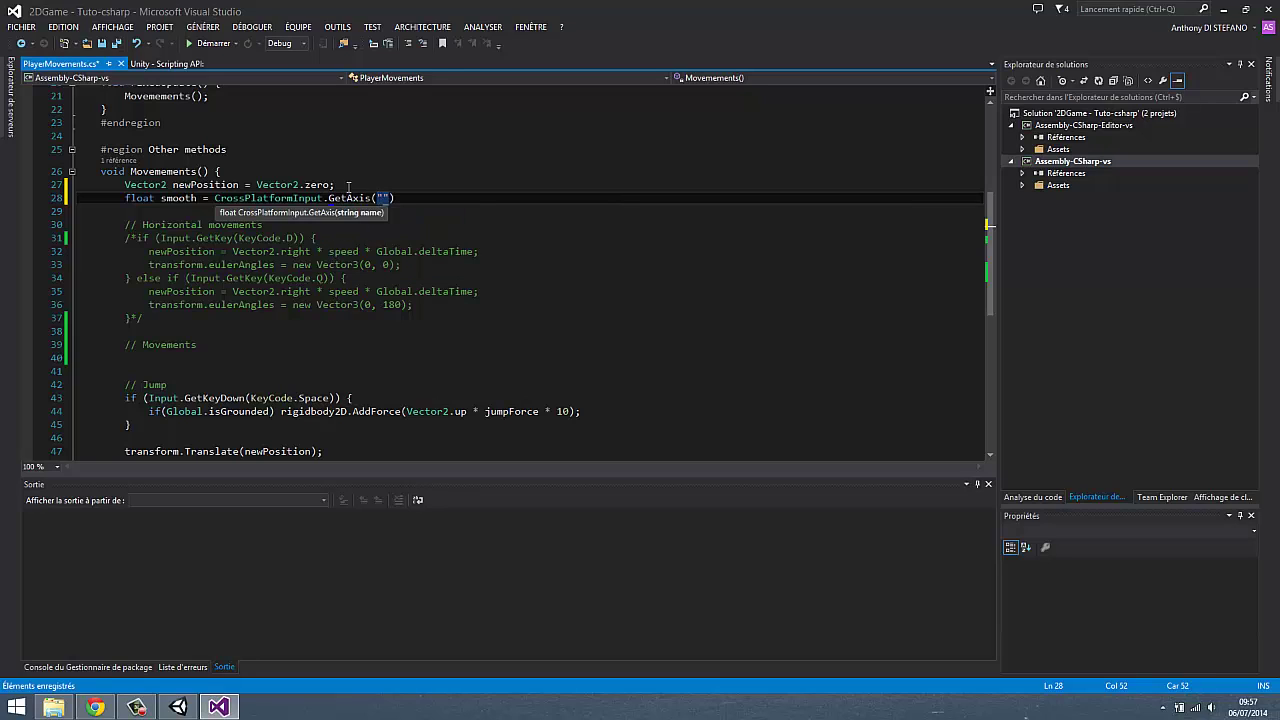
pyautogui.press('End')
pyautogui.write(';')
pyautogui.hotkey('ctrl', 's')
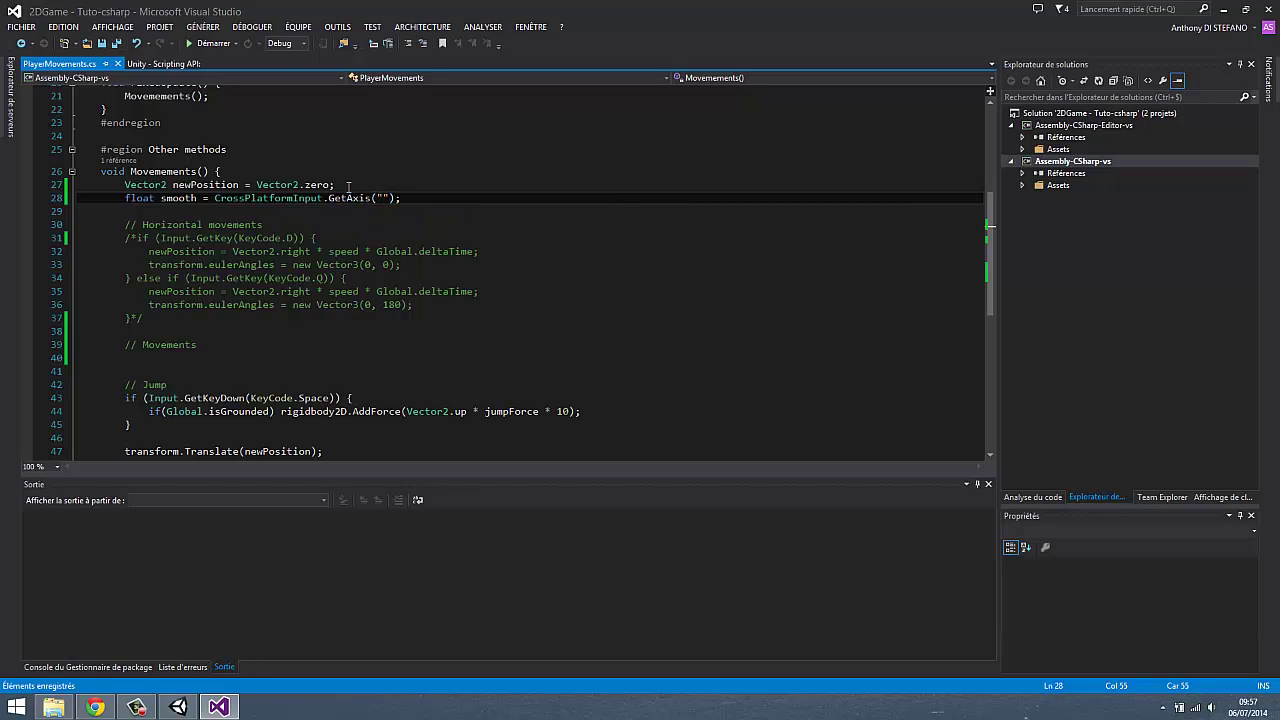
pyautogui.click(381, 198)
pyautogui.write('Horizonta')
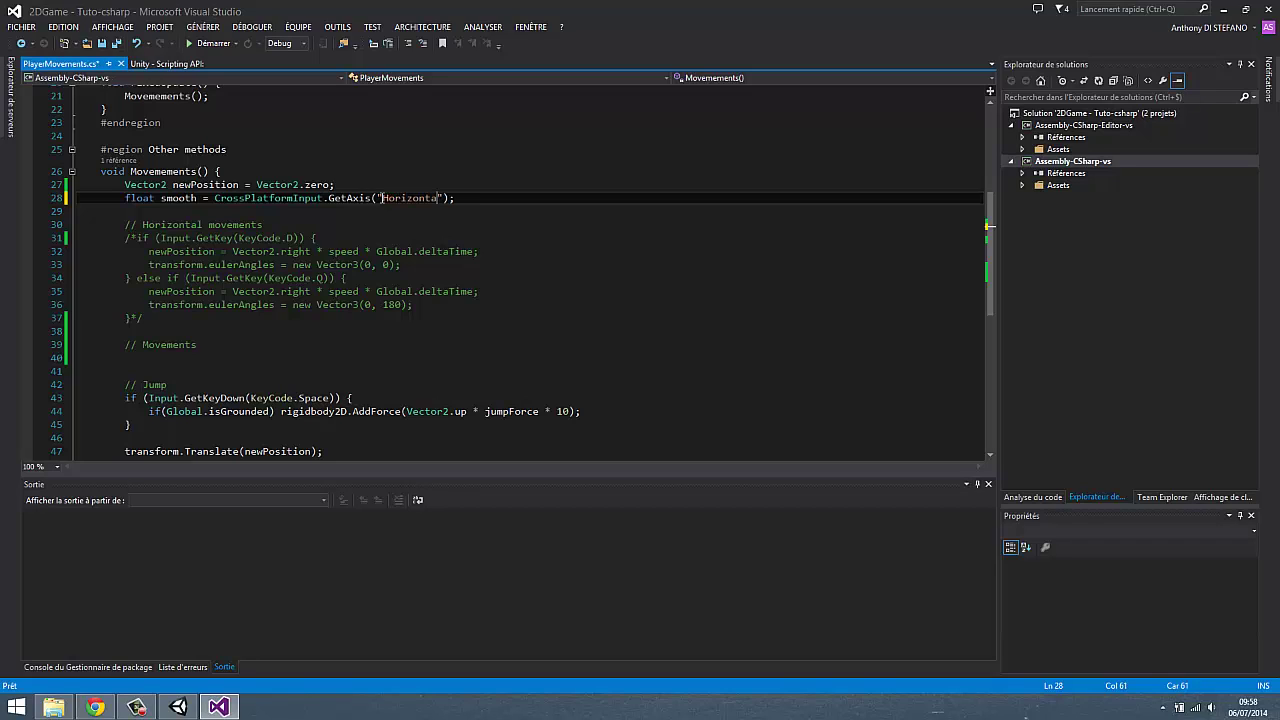
pyautogui.write('l')
pyautogui.hotkey('ctrl', 's')
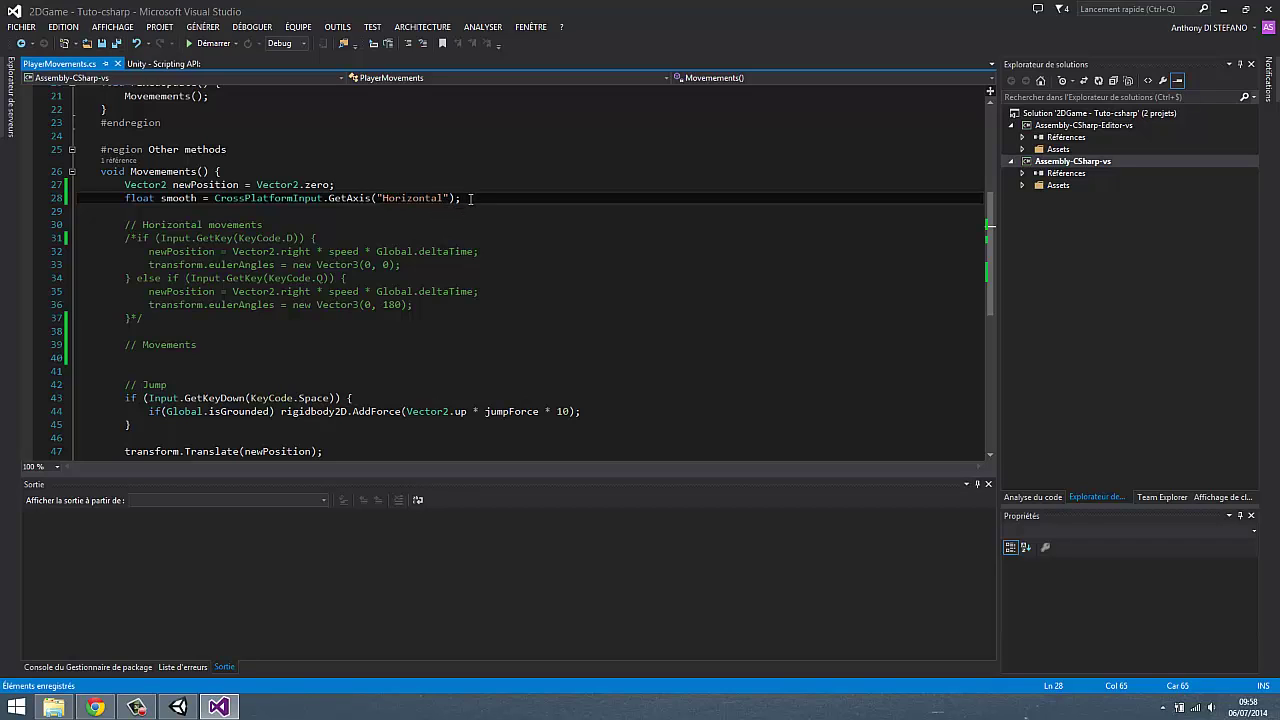
# Step: Highlight CrossPlatformInput, GetAxis and "Horizontal" in the new line, then move under // Movements
pyautogui.doubleClick(302, 198)
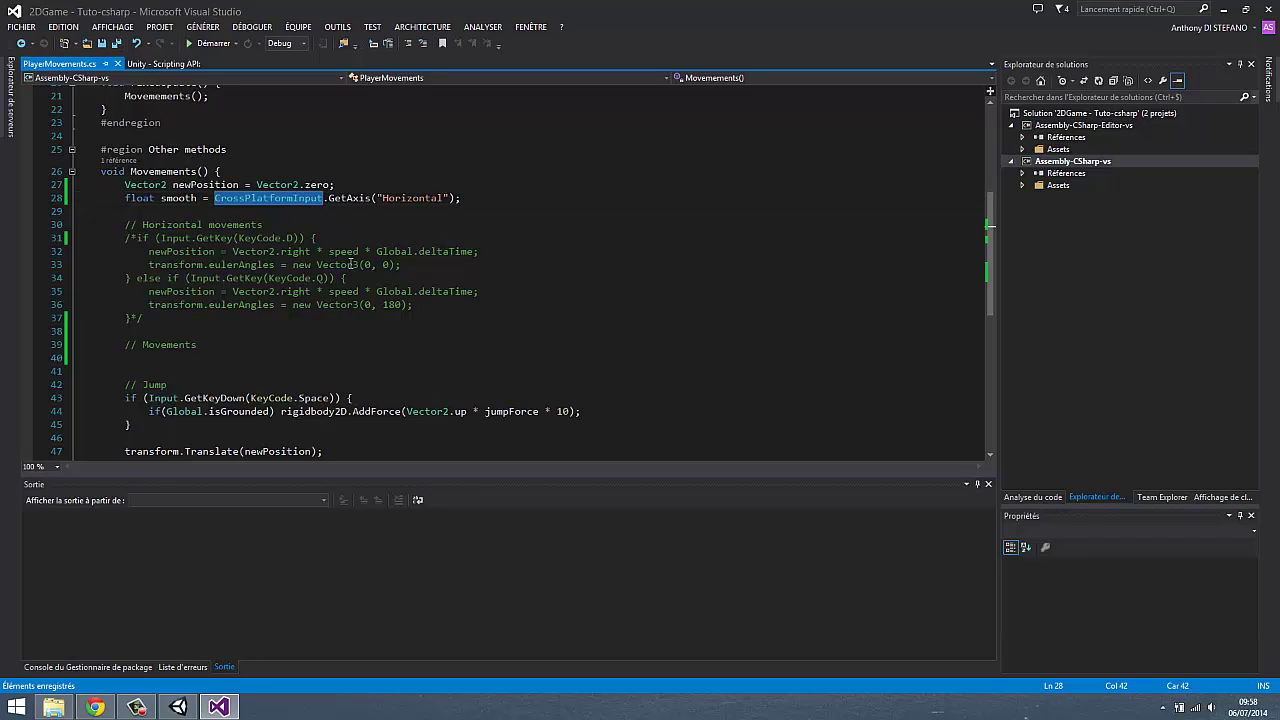
pyautogui.doubleClick(355, 197)
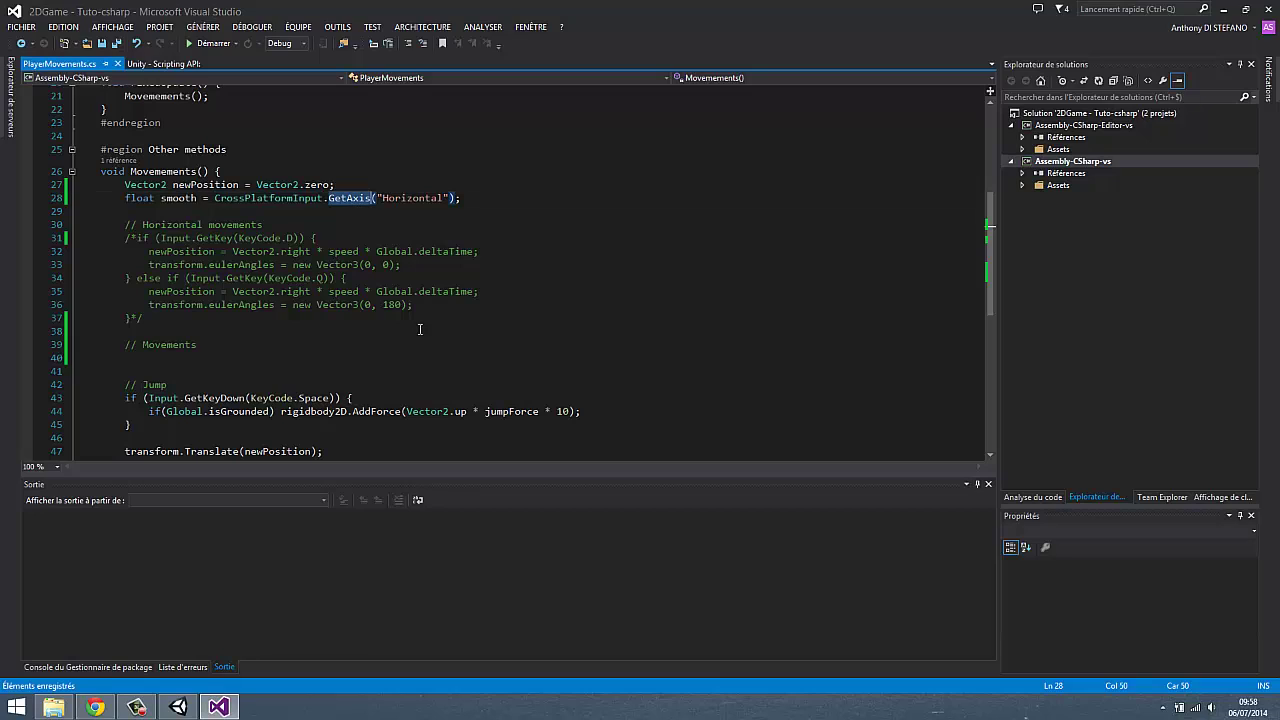
pyautogui.doubleClick(425, 198)
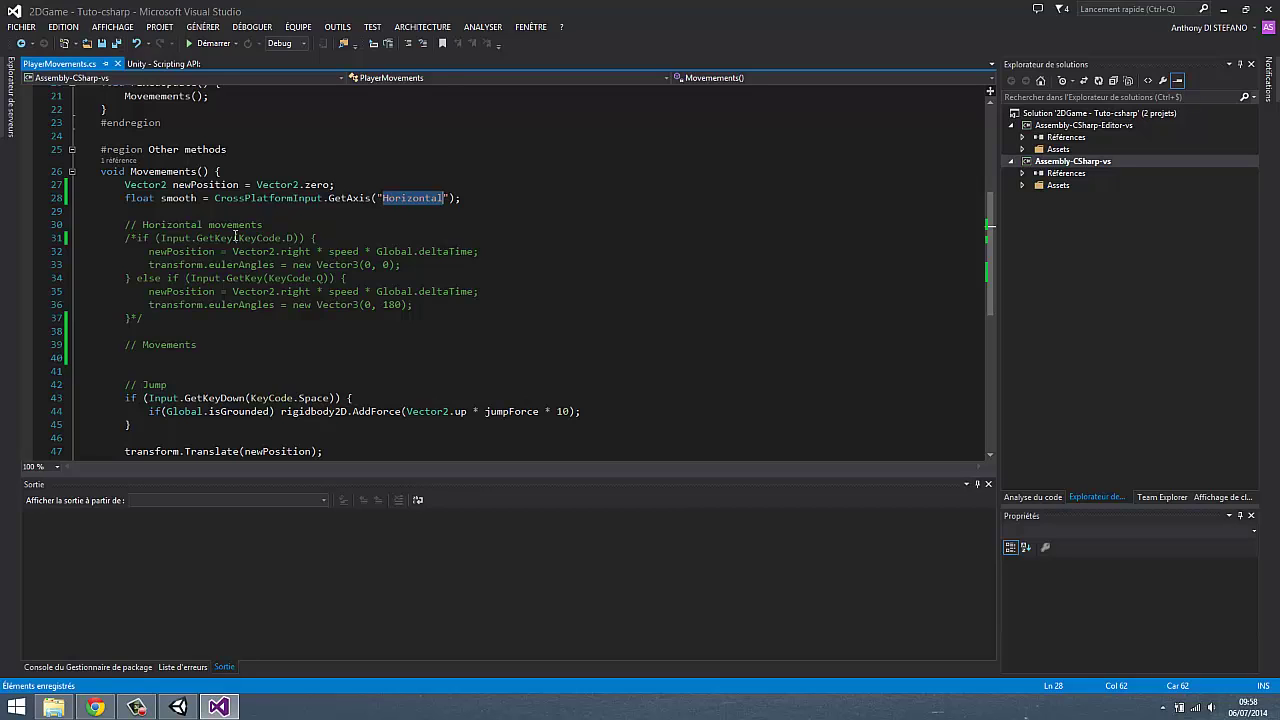
pyautogui.scroll(-1, 235, 237)
pyautogui.click(251, 316)
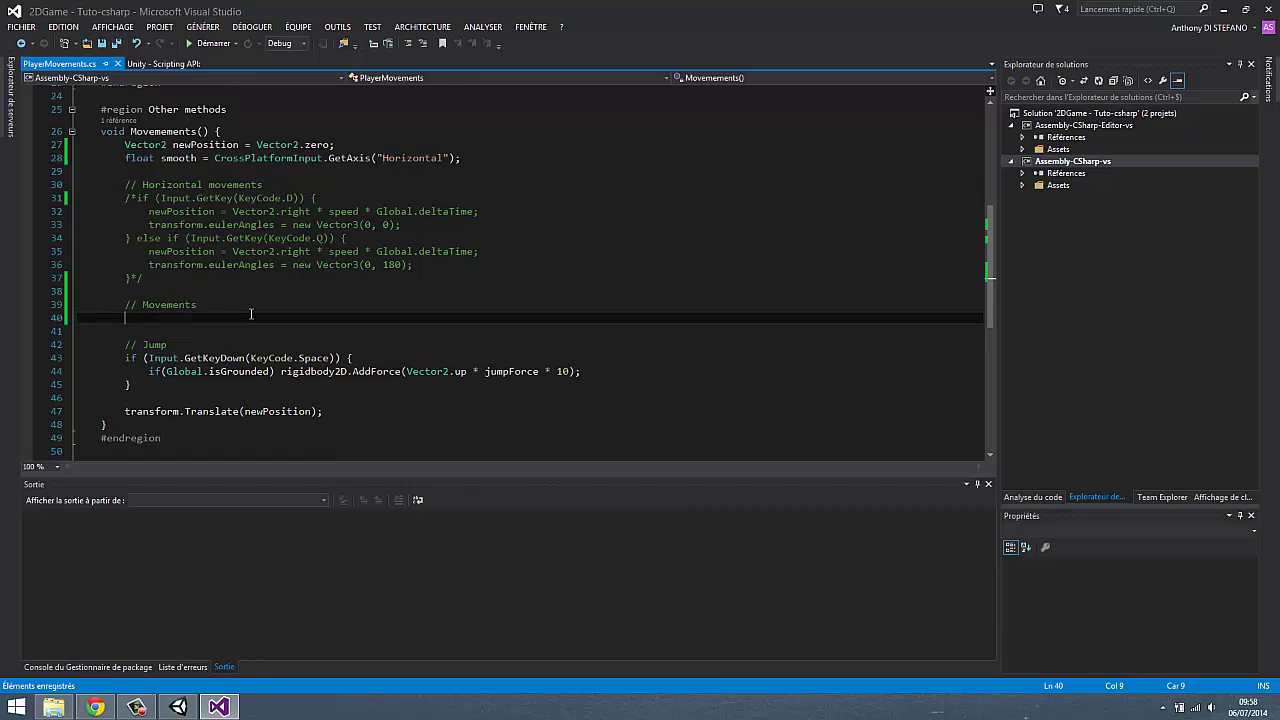
# Step: Add an if (smooth >= 0) block containing the copied facing-right rotation statement
pyautogui.write('if (')
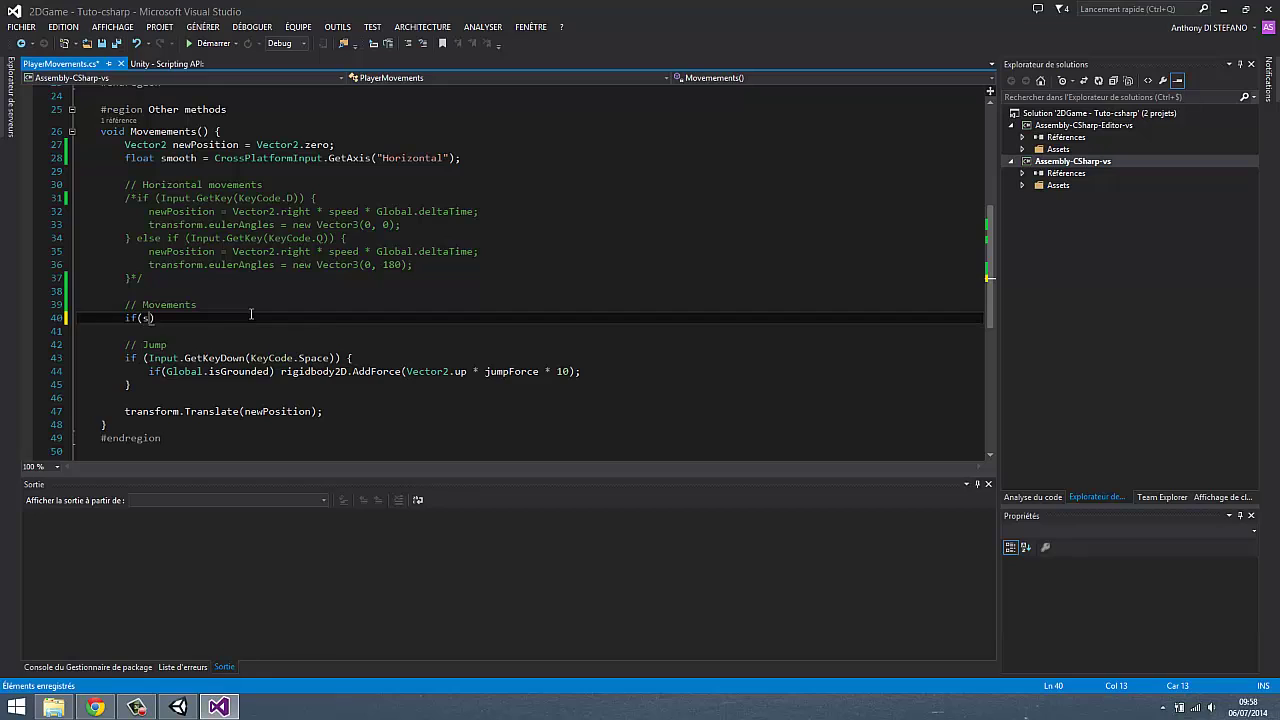
pyautogui.write('smooth >= ')
pyautogui.write('0) {')
pyautogui.press('Return')
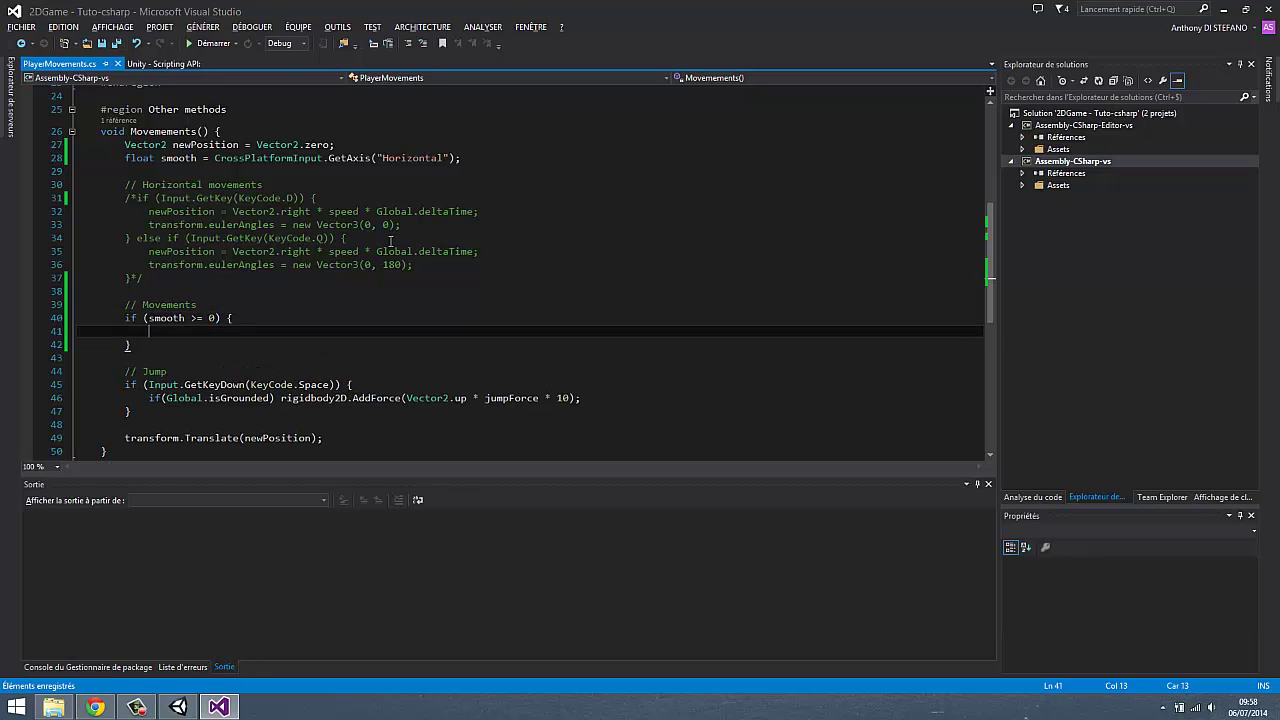
pyautogui.moveTo(400, 225); pyautogui.dragTo(165, 225)
pyautogui.hotkey('ctrl', 'c')
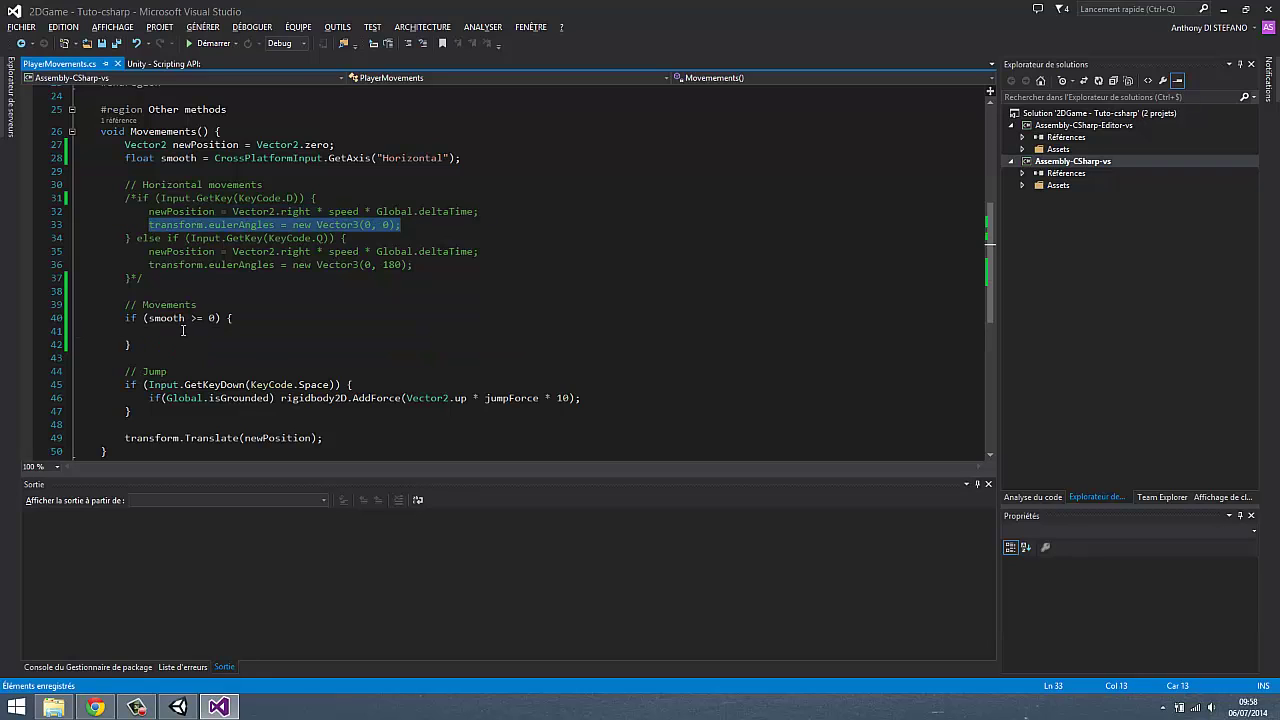
pyautogui.click(185, 331)
pyautogui.hotkey('ctrl', 'v')
pyautogui.doubleClick(387, 335)
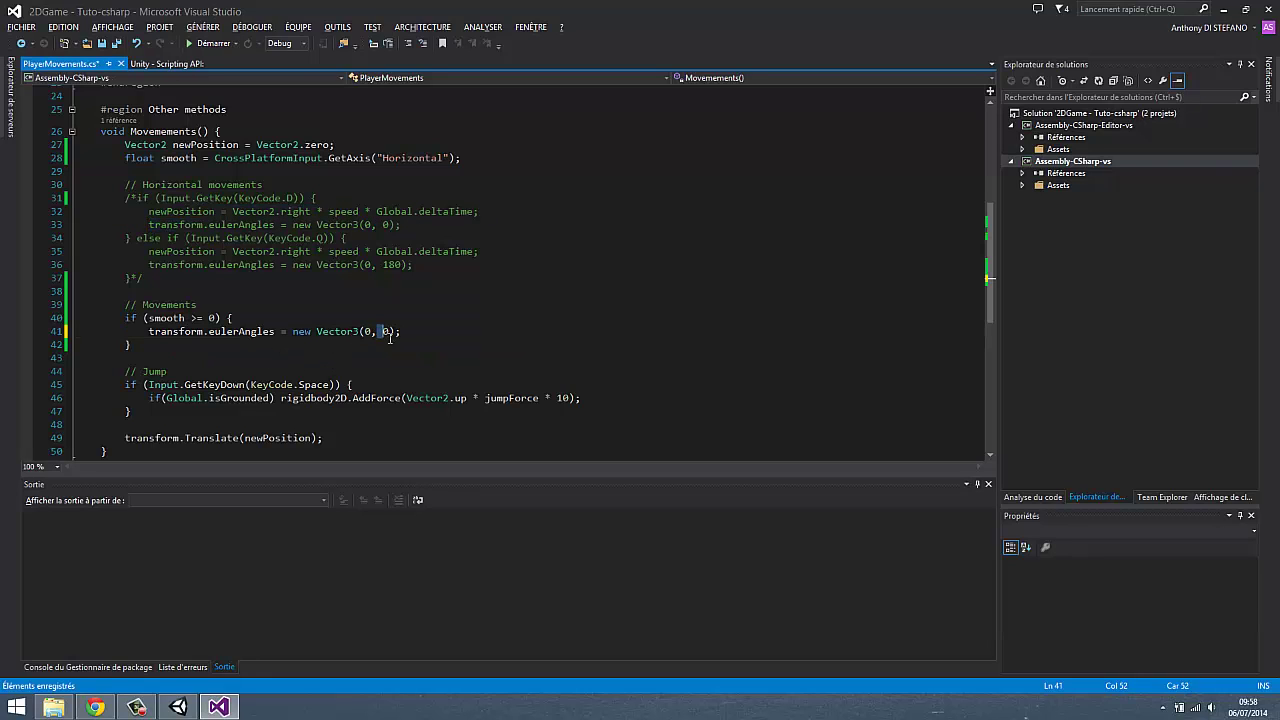
pyautogui.moveTo(385, 334); pyautogui.dragTo(396, 334)
pyautogui.click(417, 341)
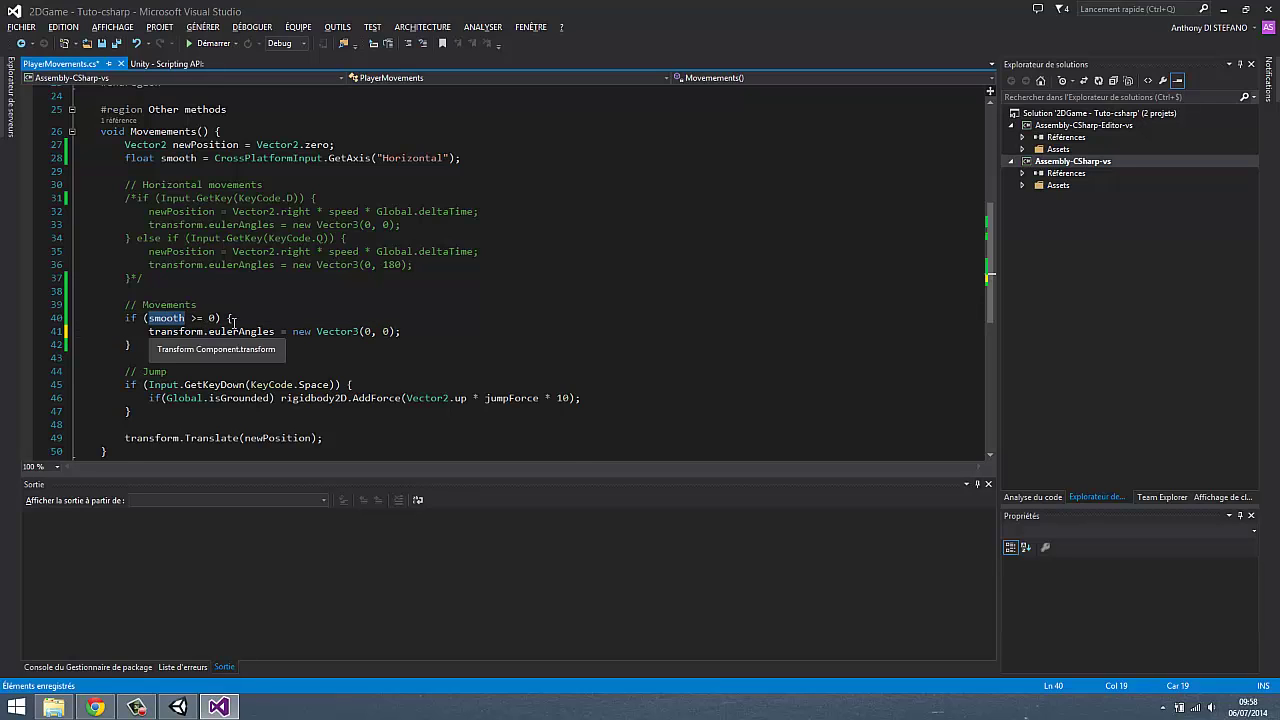
pyautogui.scroll(1, 170, 320)
# Step: Add an else block containing the copied 180-degree facing-left rotation statement
pyautogui.press('Down')
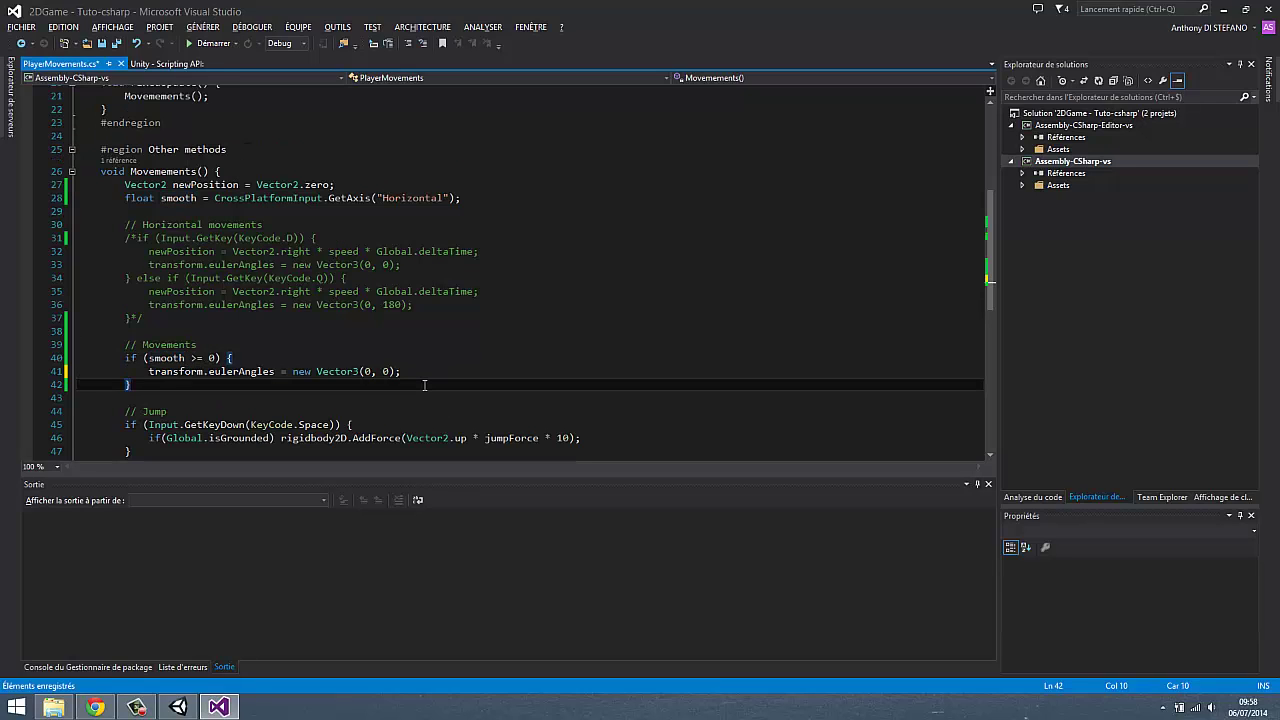
pyautogui.write(' else {')
pyautogui.press('Return')
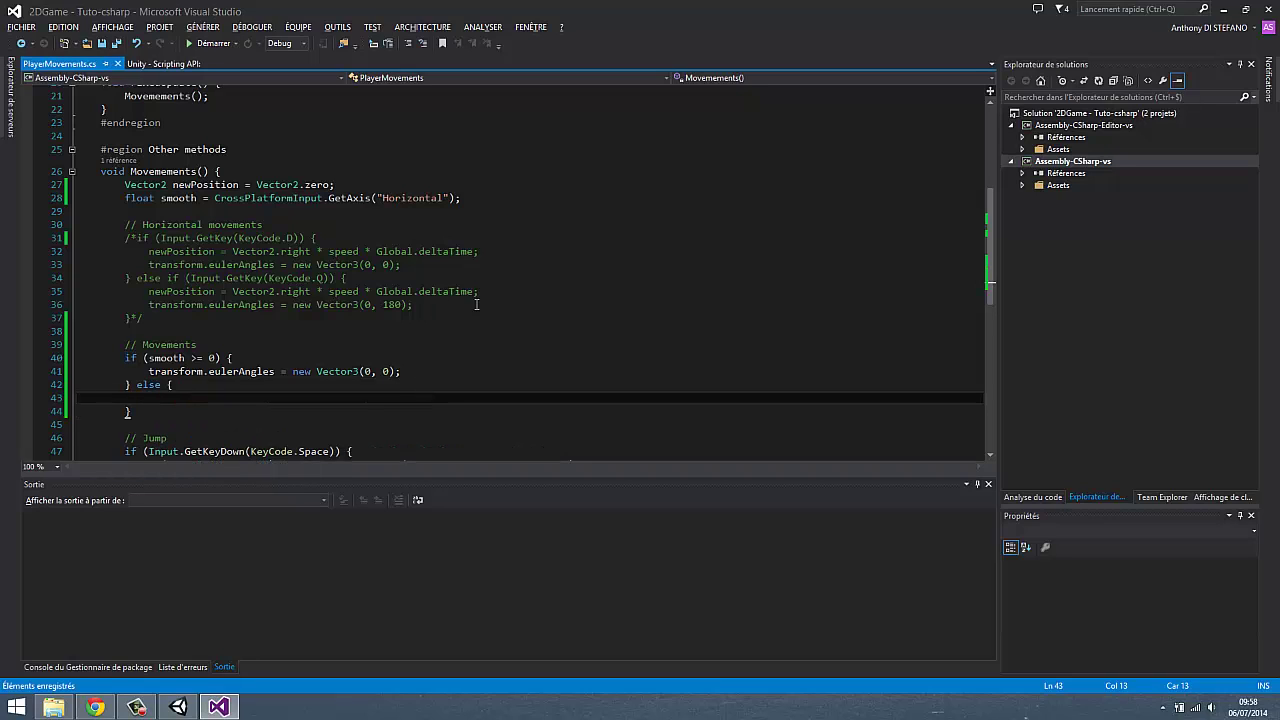
pyautogui.moveTo(477, 305); pyautogui.dragTo(515, 297)
pyautogui.hotkey('ctrl', 'c')
pyautogui.click(215, 398)
pyautogui.hotkey('ctrl', 'v')
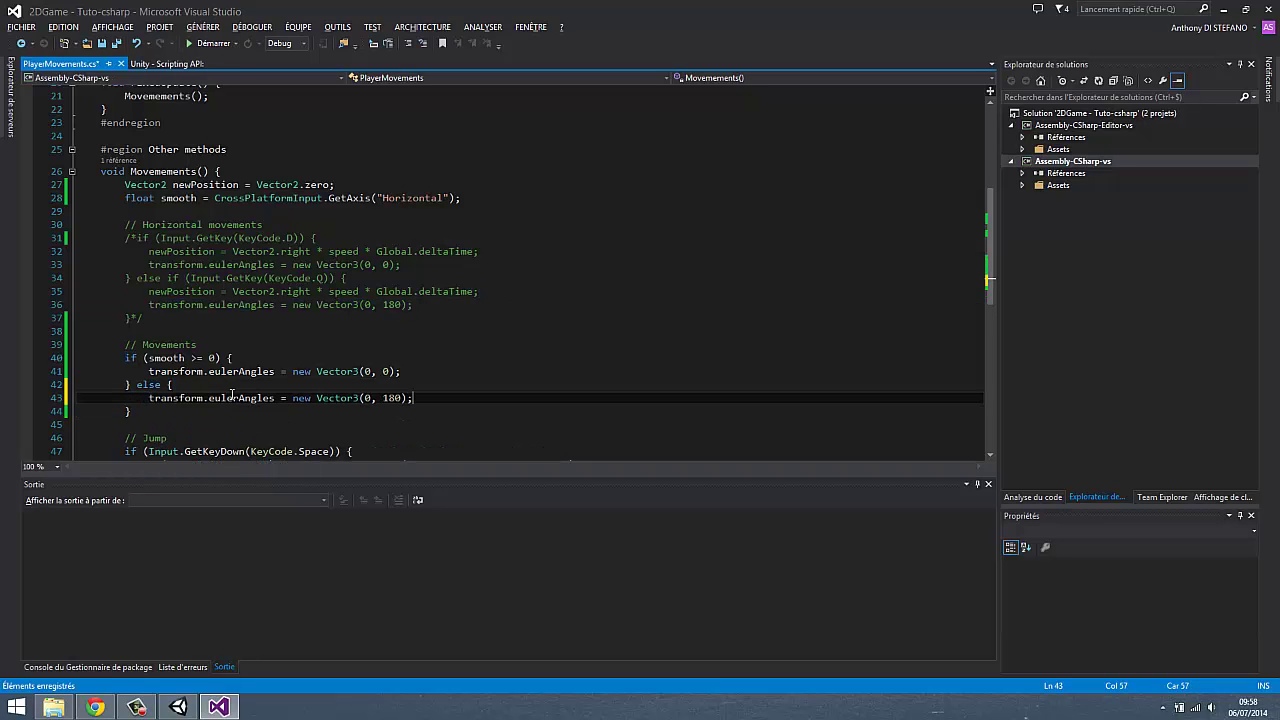
pyautogui.doubleClick(392, 398)
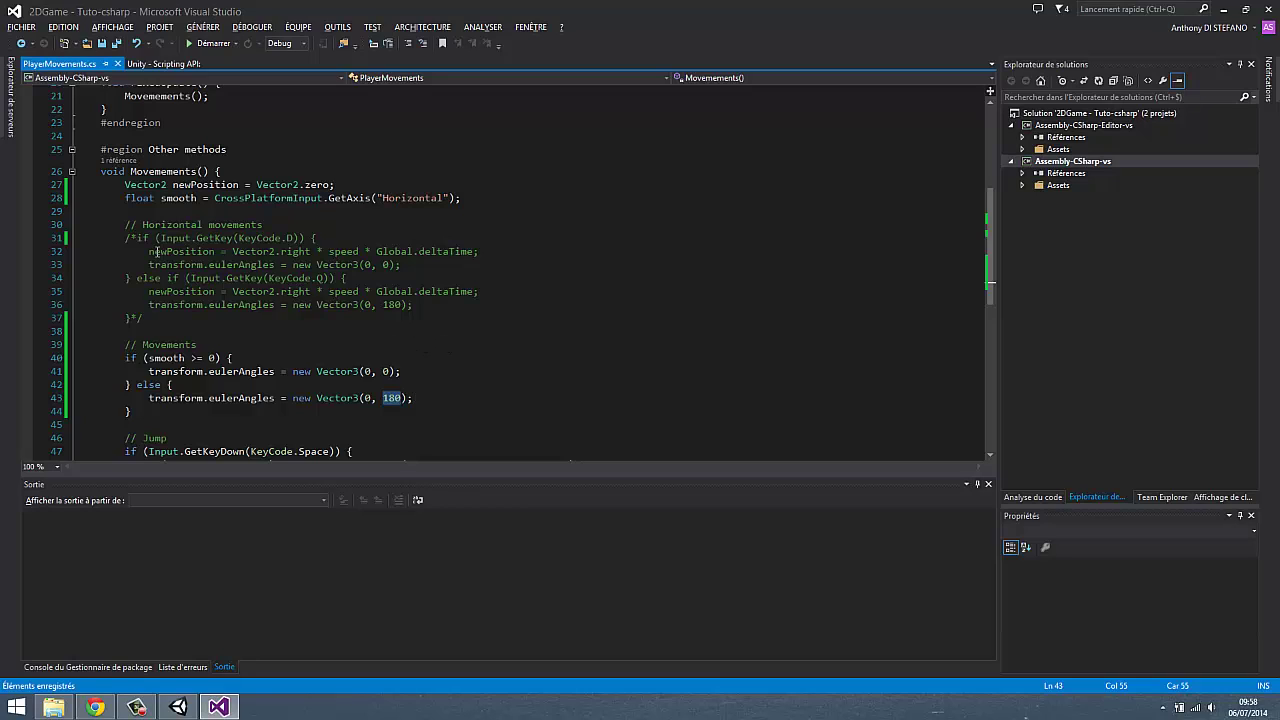
# Step: Paste the rightward newPosition movement into the if block, multiplied by smooth
pyautogui.moveTo(148, 251); pyautogui.dragTo(480, 252)
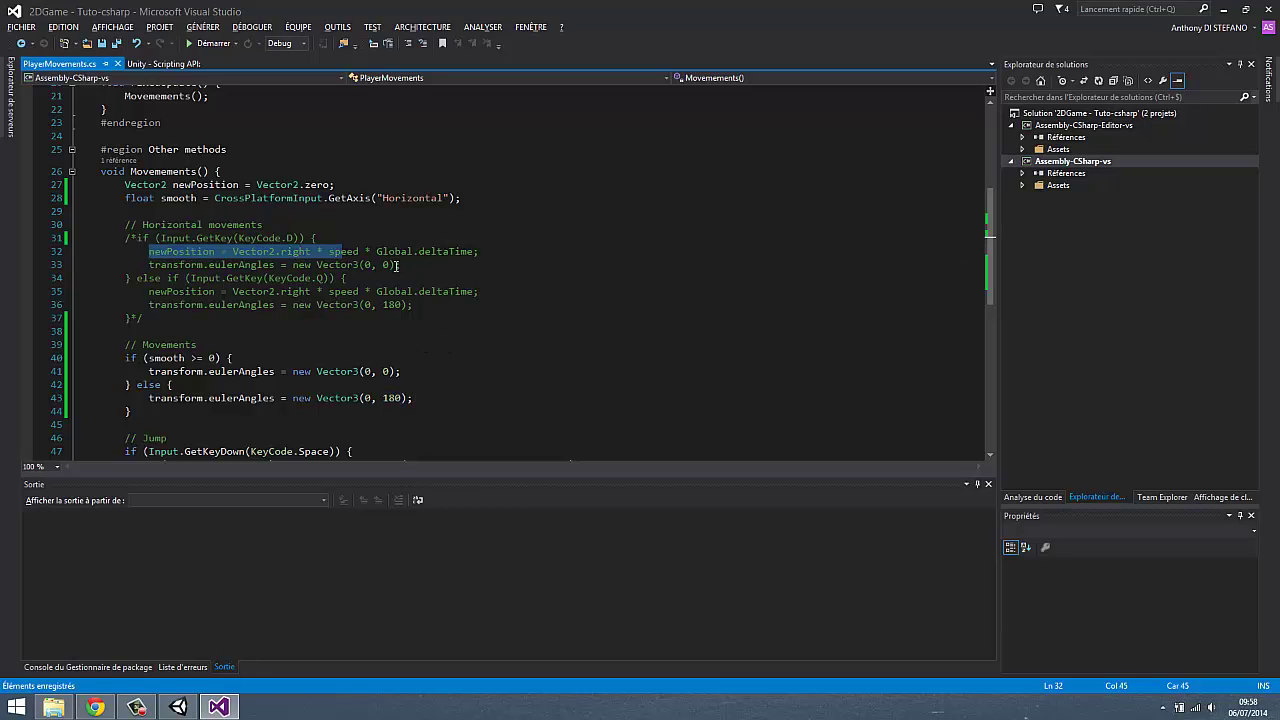
pyautogui.click(426, 357)
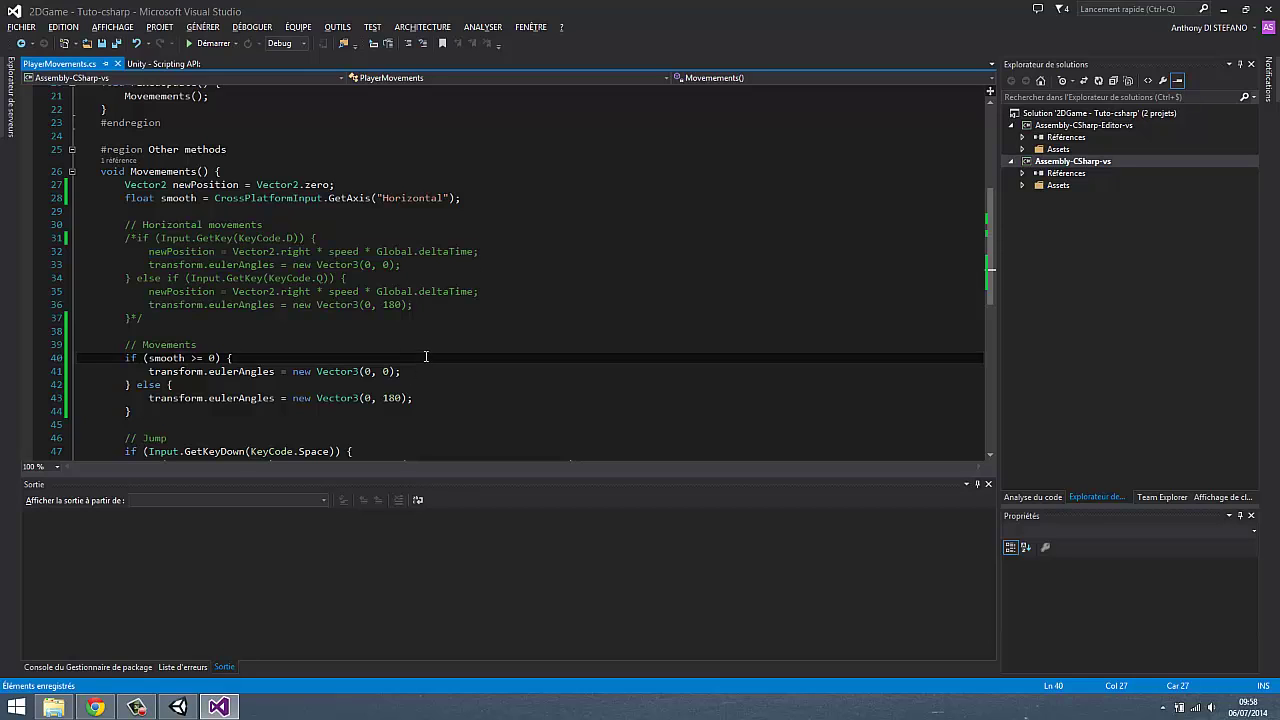
pyautogui.press('Return')
pyautogui.hotkey('ctrl', 'v')
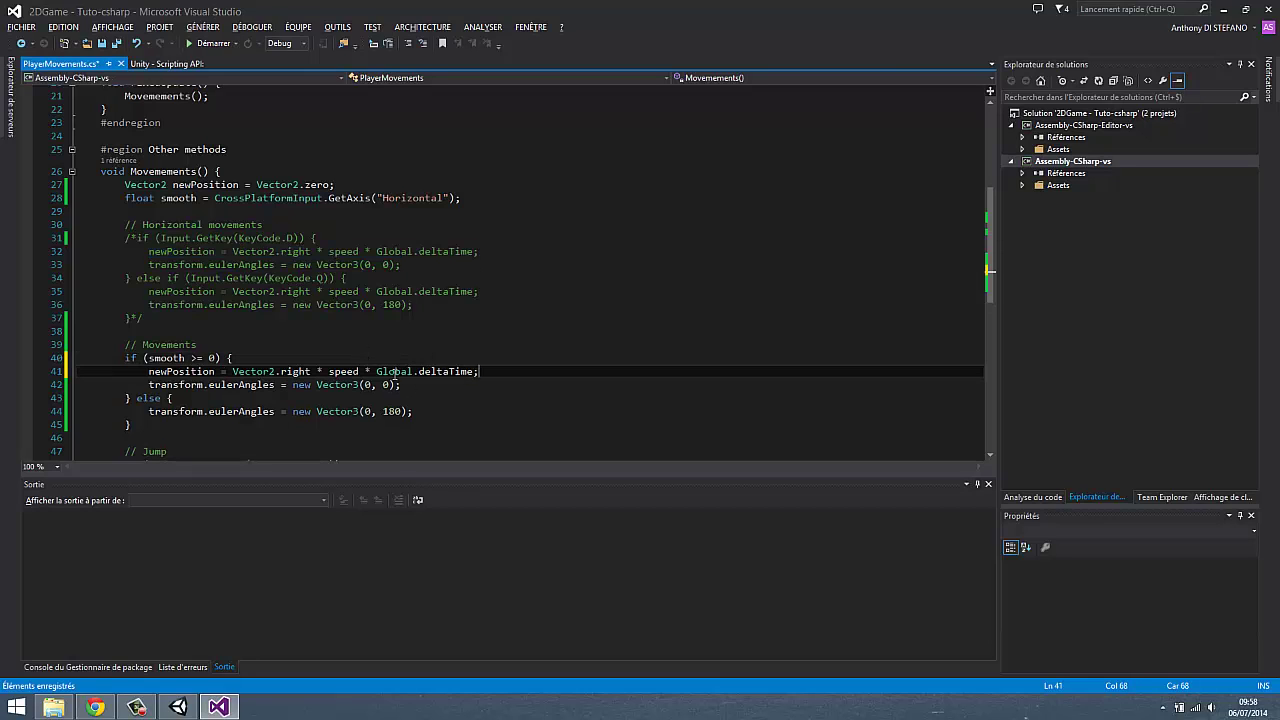
pyautogui.click(375, 371)
pyautogui.write('smoo')
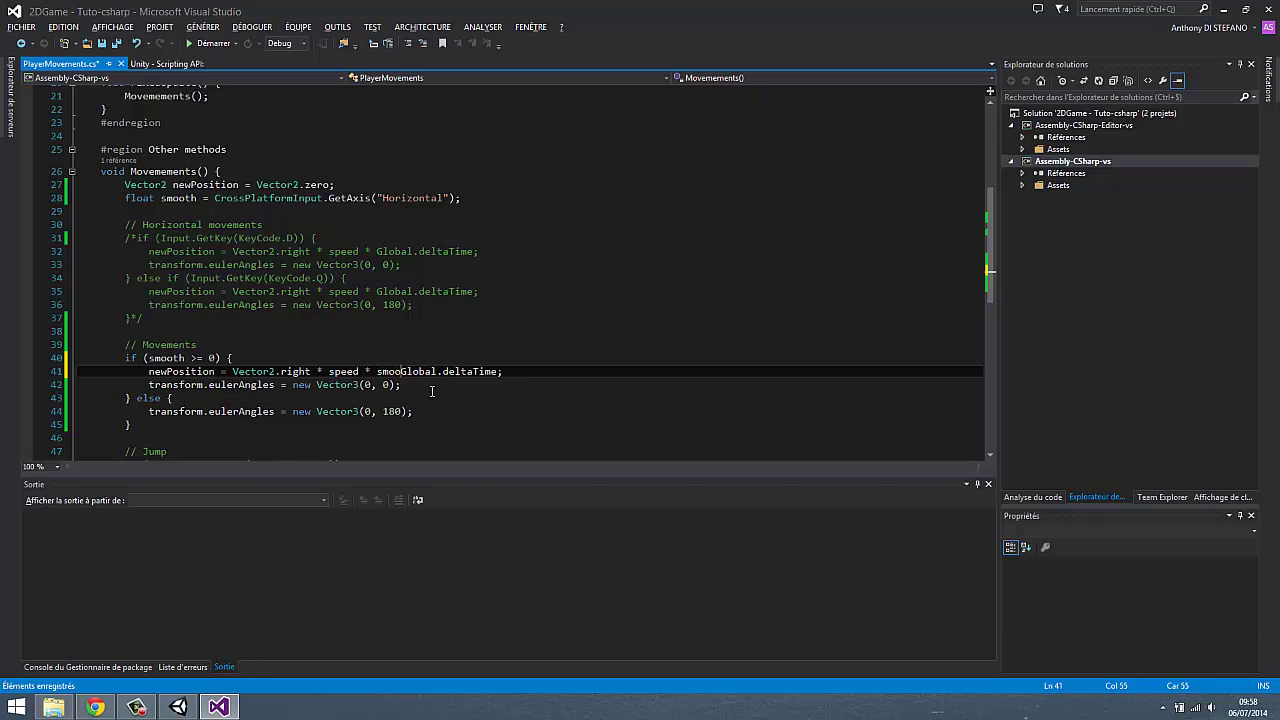
pyautogui.write('t * ')
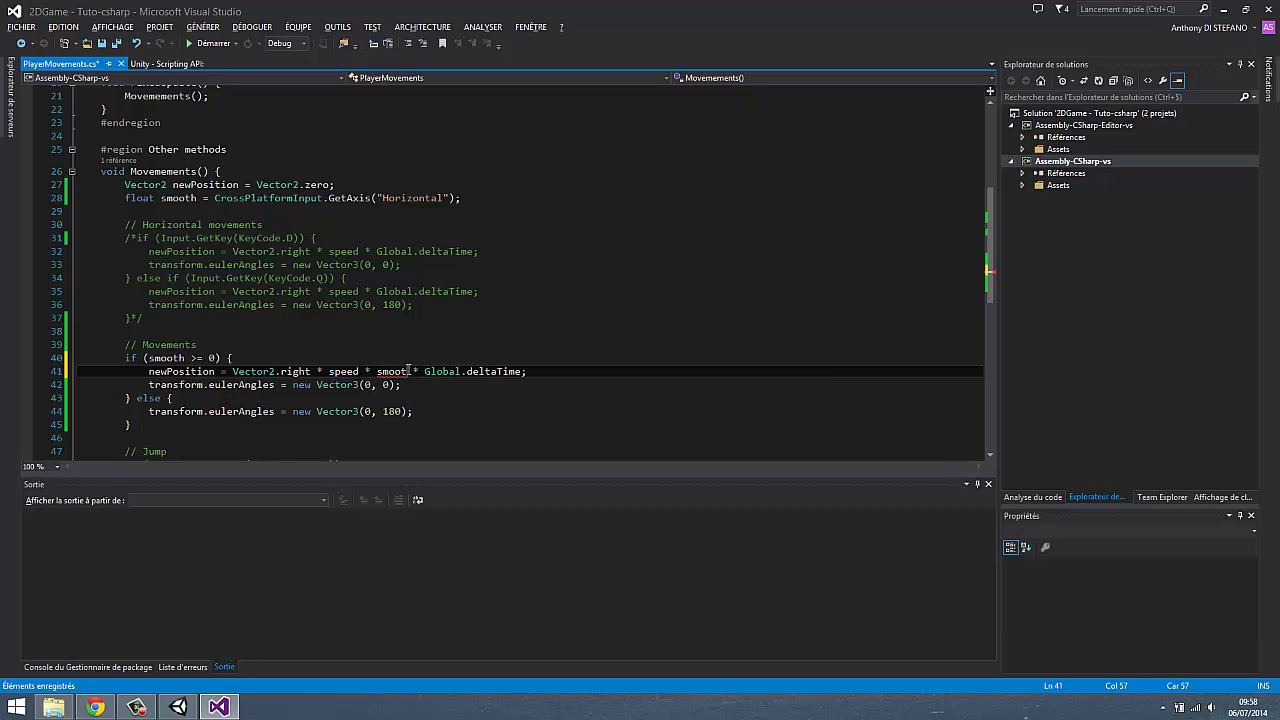
pyautogui.write('h')
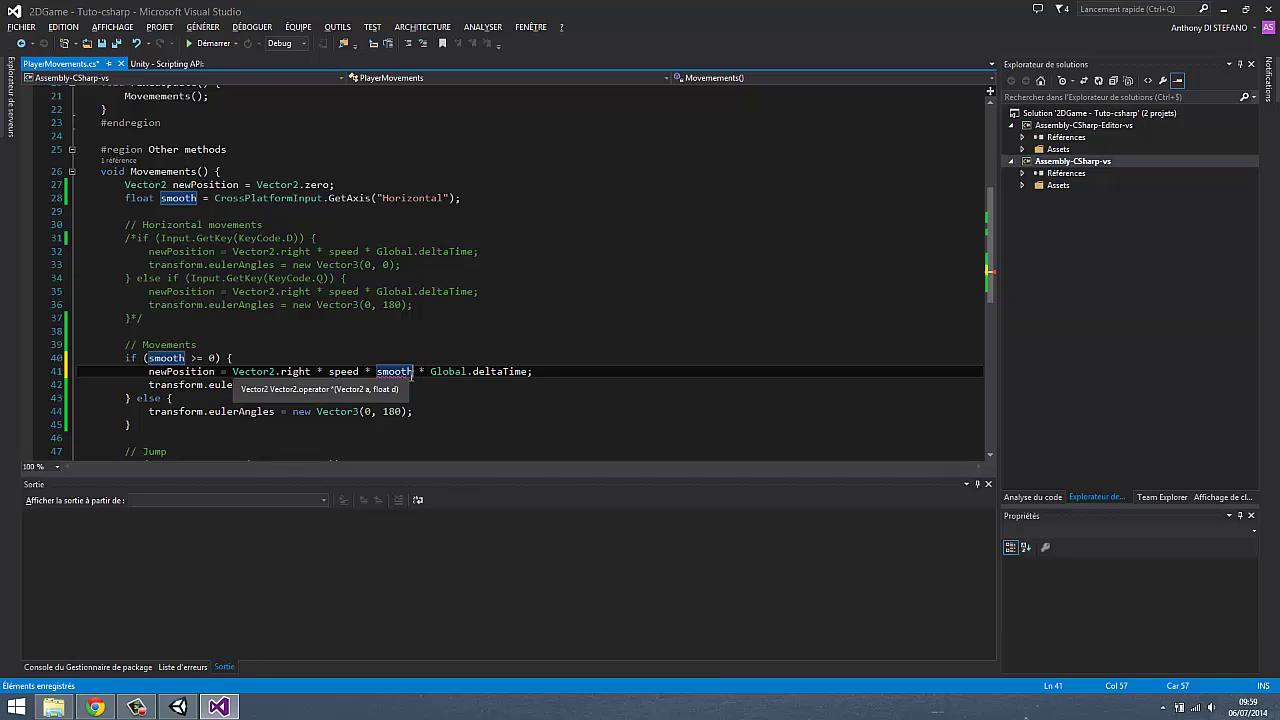
pyautogui.moveTo(412, 371); pyautogui.dragTo(364, 371)
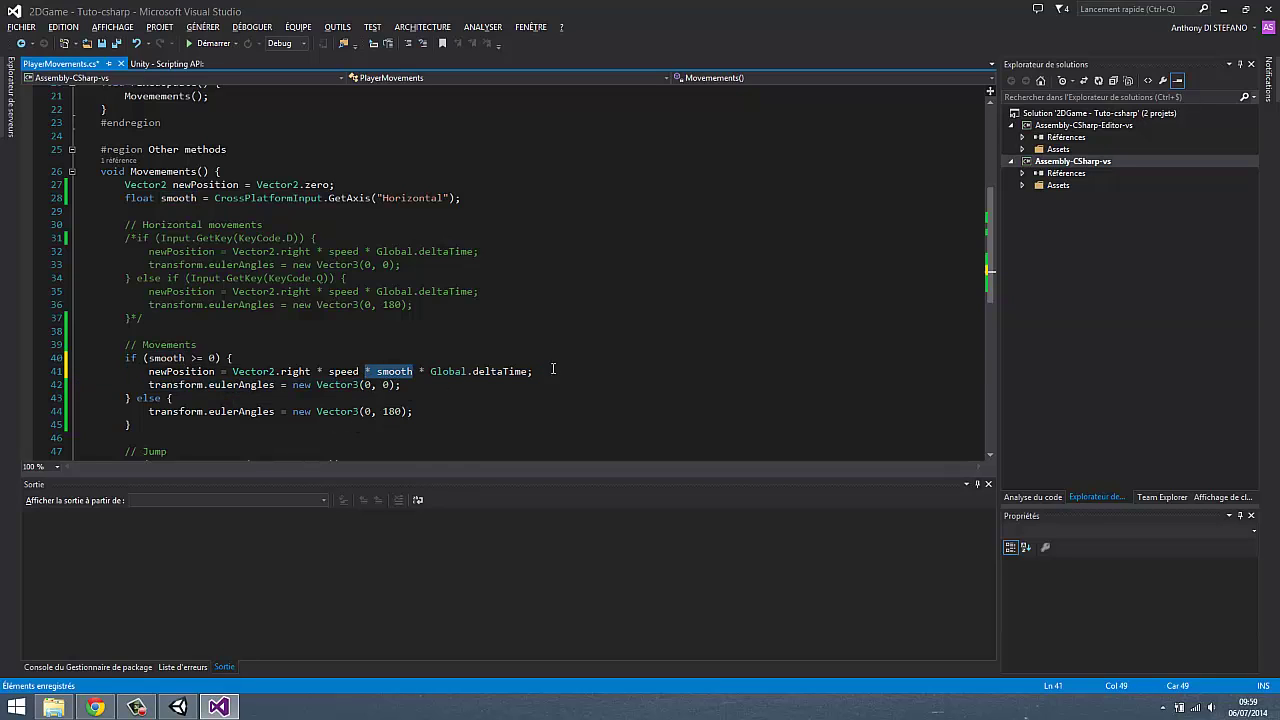
pyautogui.moveTo(552, 371); pyautogui.dragTo(551, 358)
# Step: Paste the movement line into the else branch as newPosition -=, then select the whole block
pyautogui.click(434, 398)
pyautogui.hotkey('ctrl', 'v')
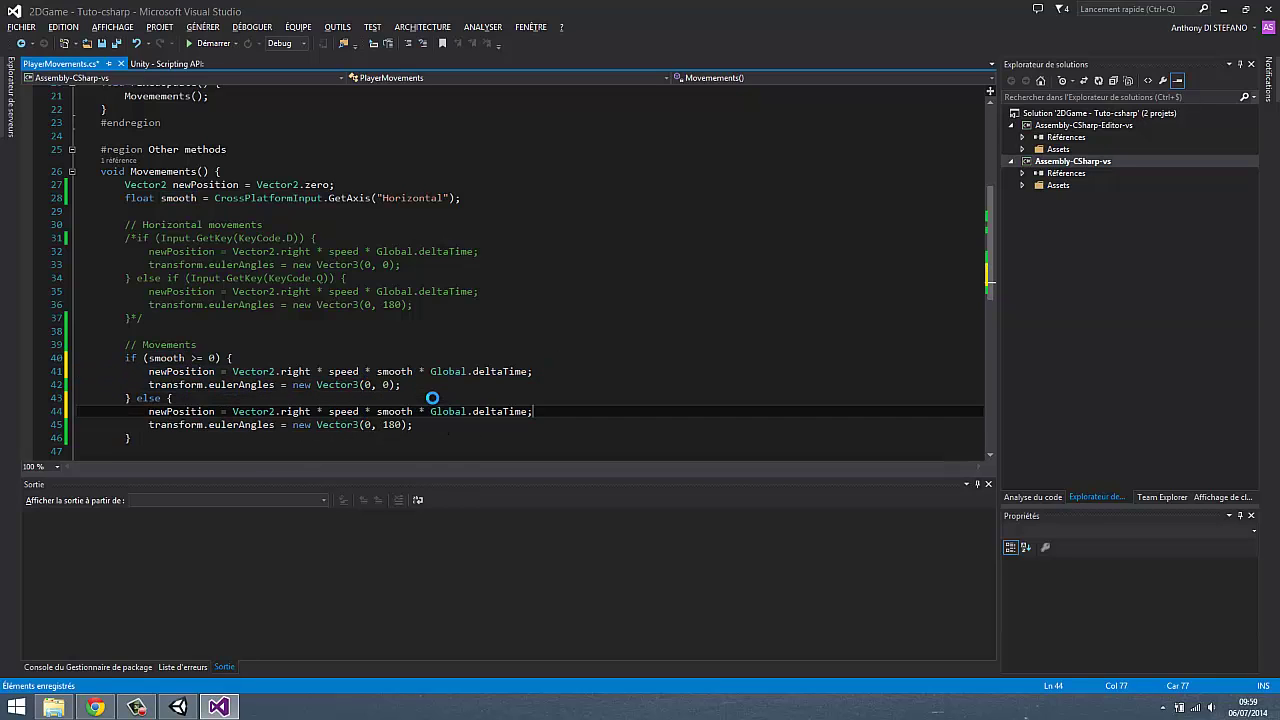
pyautogui.click(223, 411)
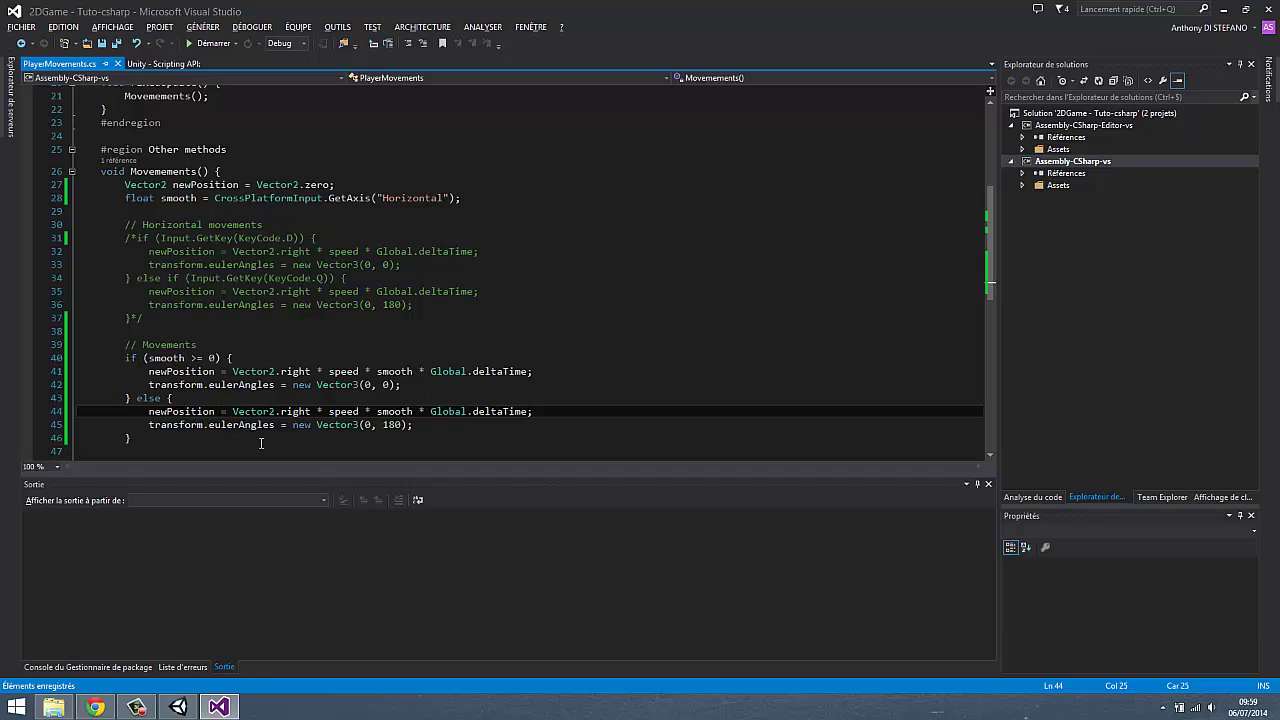
pyautogui.write('-')
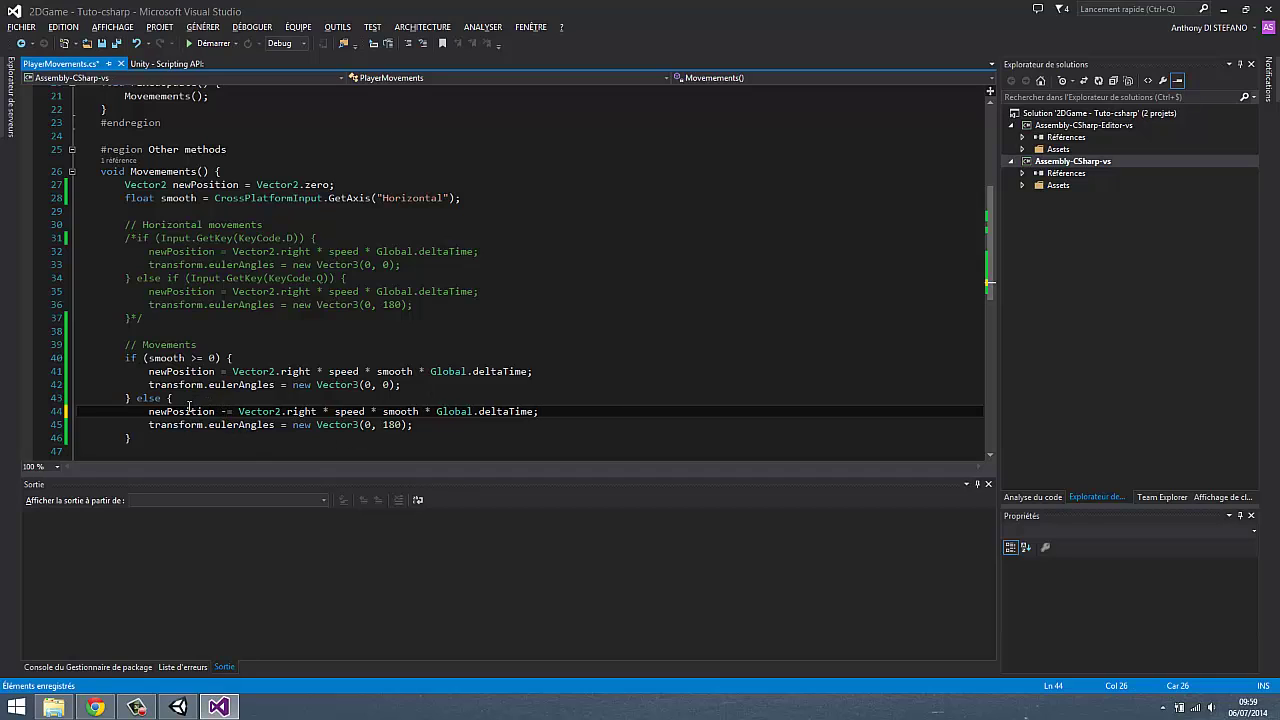
pyautogui.moveTo(282, 411); pyautogui.dragTo(318, 411)
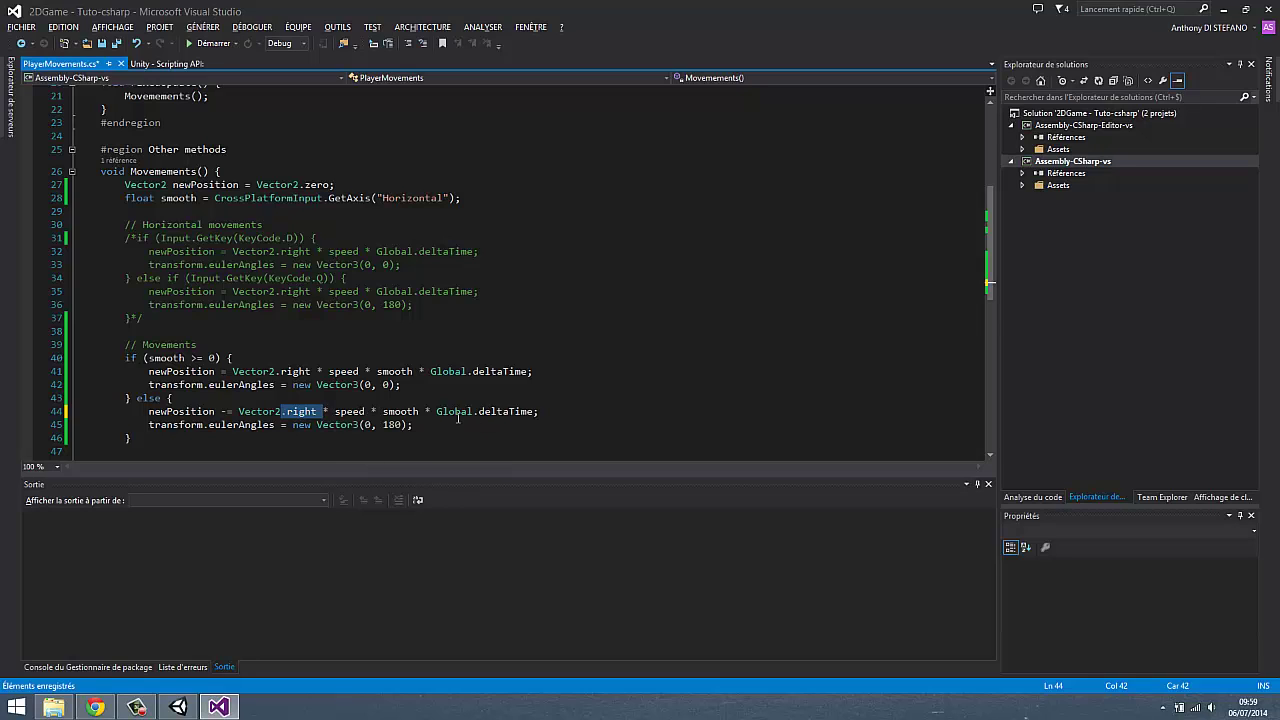
pyautogui.scroll(-1, 528, 421)
pyautogui.scroll(-1, 528, 421)
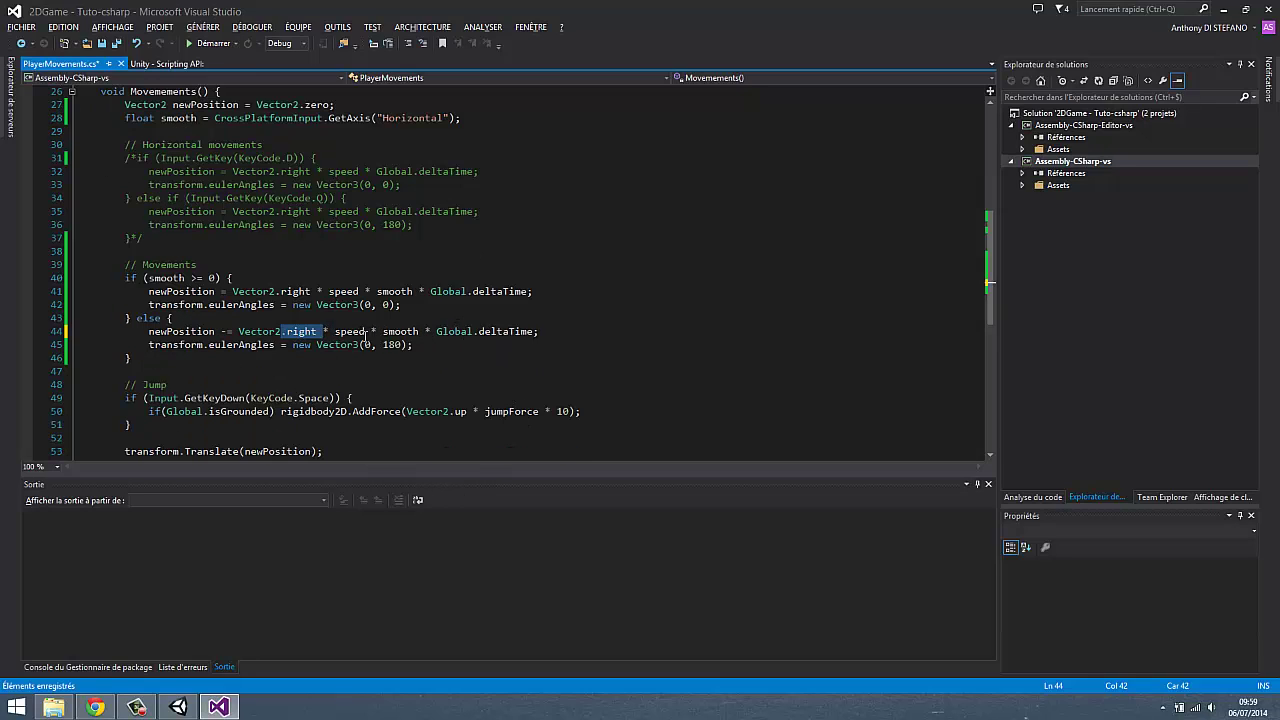
pyautogui.click(308, 356)
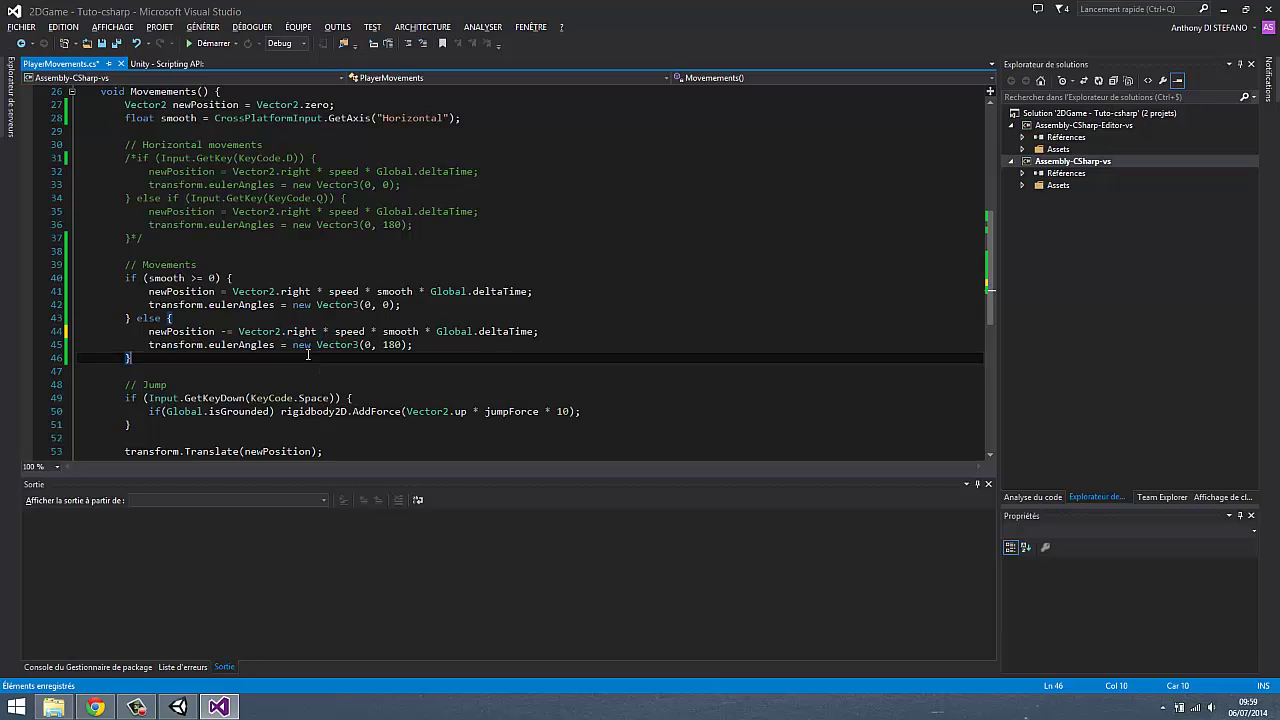
pyautogui.moveTo(413, 345)
pyautogui.mouseDown()
pyautogui.moveTo(197, 278)
pyautogui.moveTo(156, 278)
pyautogui.mouseUp()
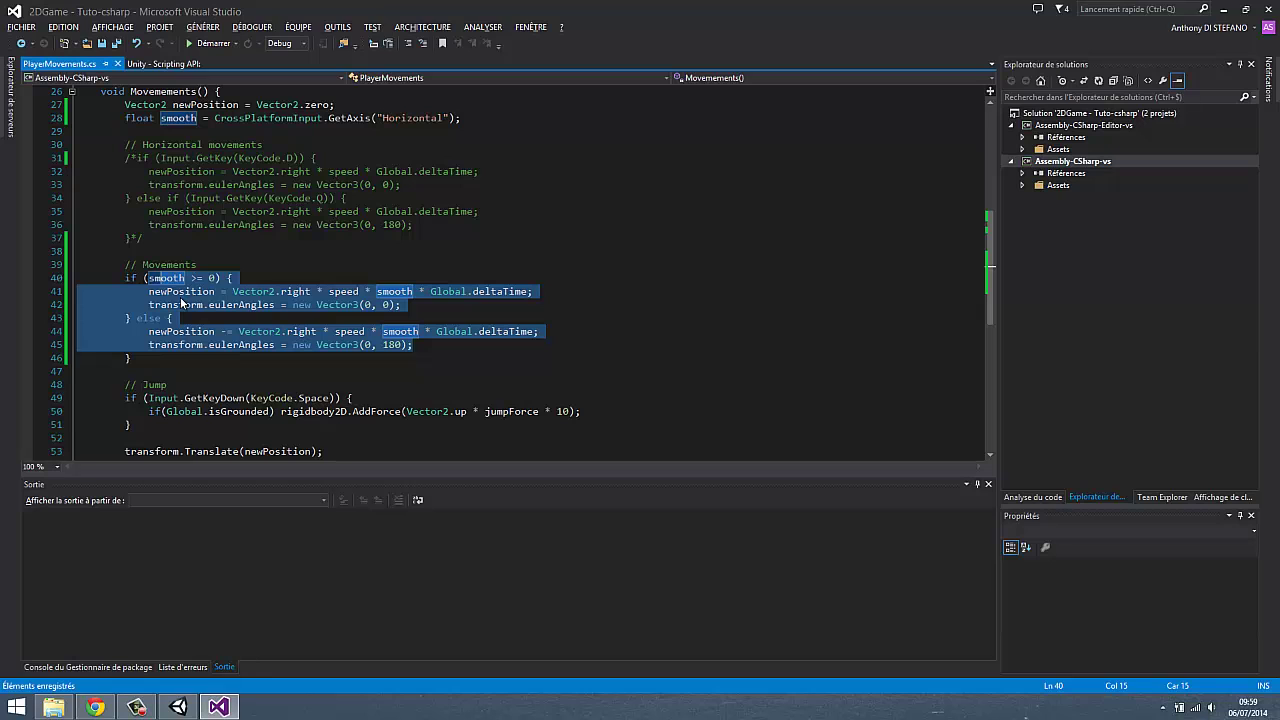
# Step: Back in Unity, run the current character controller scene briefly, then stop it
pyautogui.hotkey('alt', 'Tab')
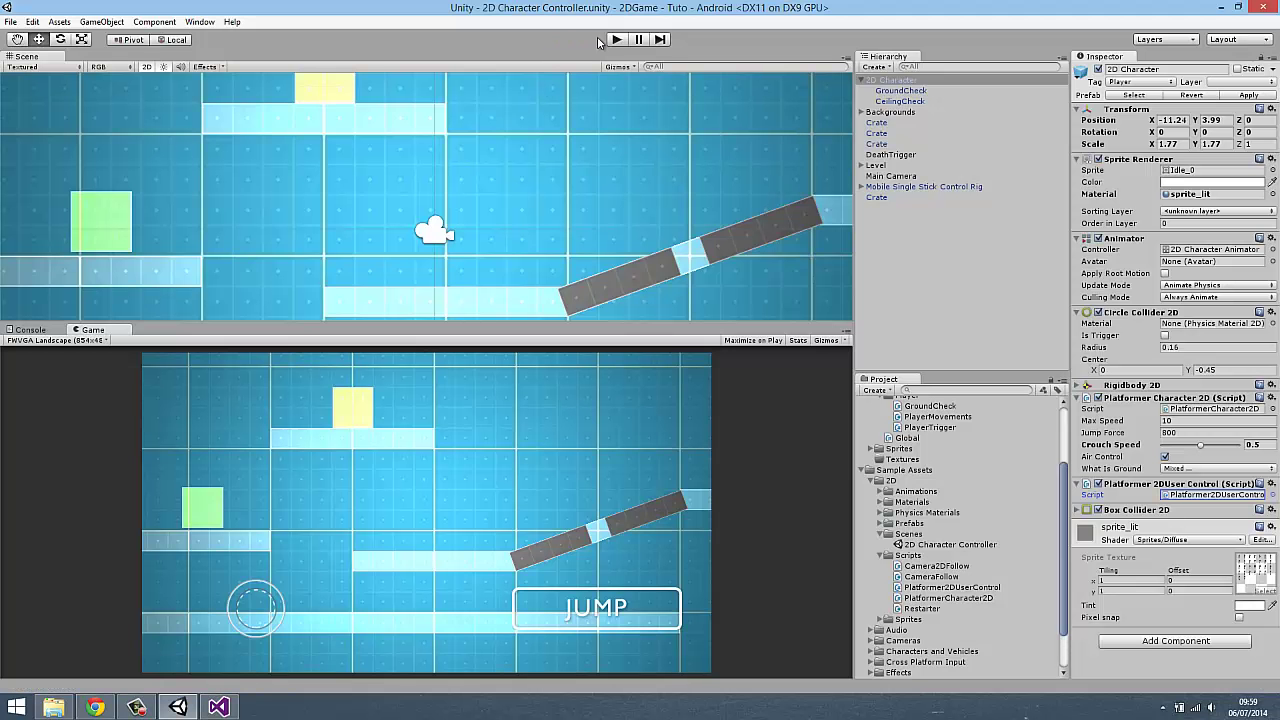
pyautogui.click(616, 39)
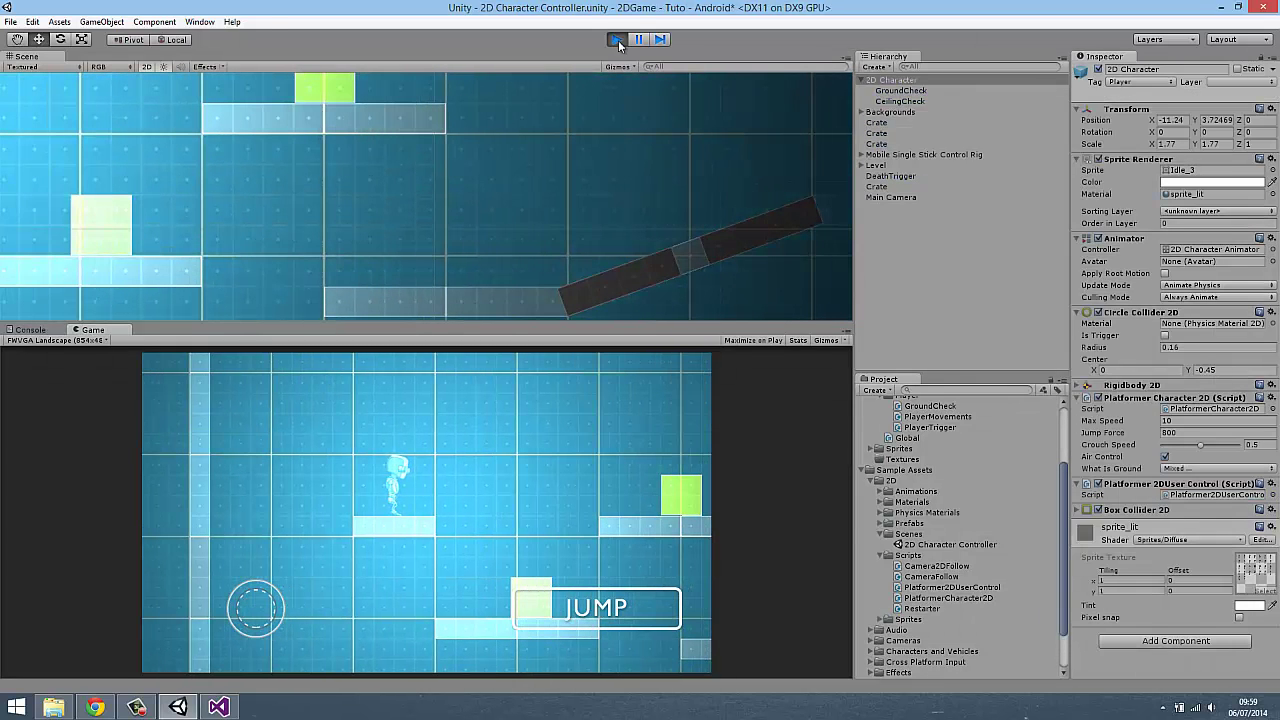
pyautogui.click(618, 39)
# Step: Open the Demo scene, play-test it, then return to PlayerMovements.cs in Visual Studio
pyautogui.scroll(5, 950, 500)
pyautogui.doubleClick(905, 467)
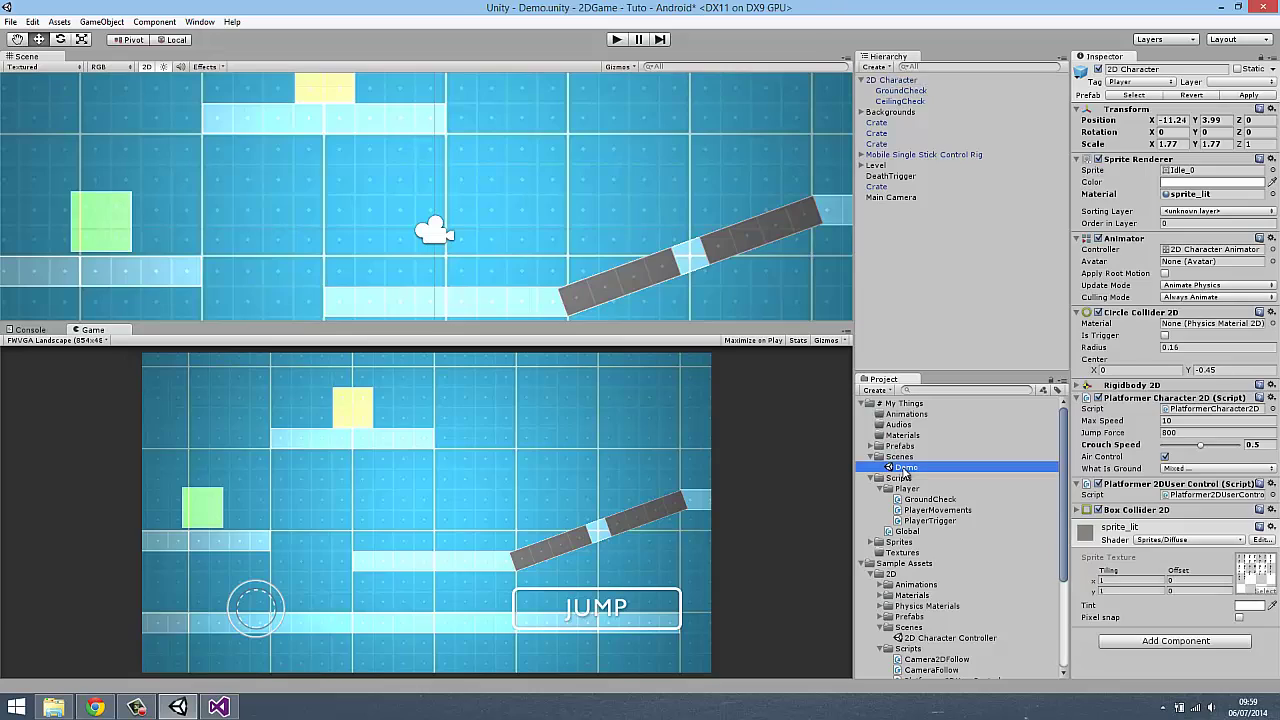
pyautogui.click(618, 39)
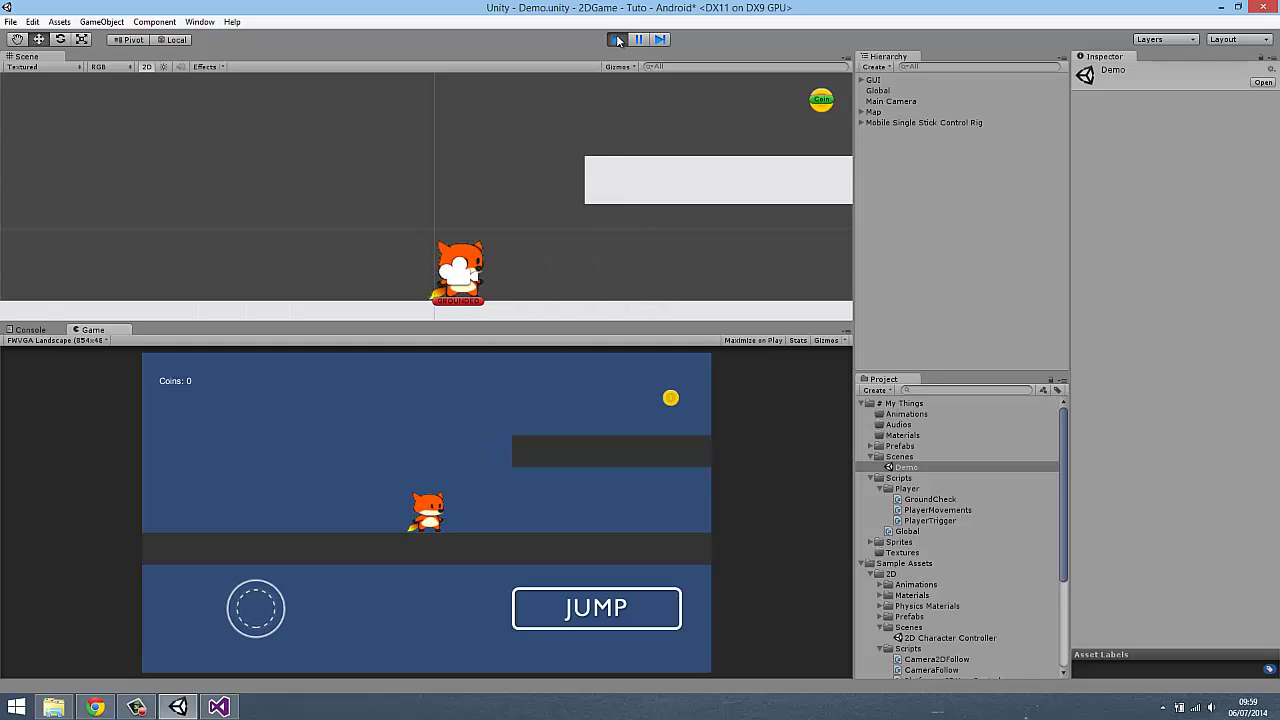
pyautogui.click(617, 40)
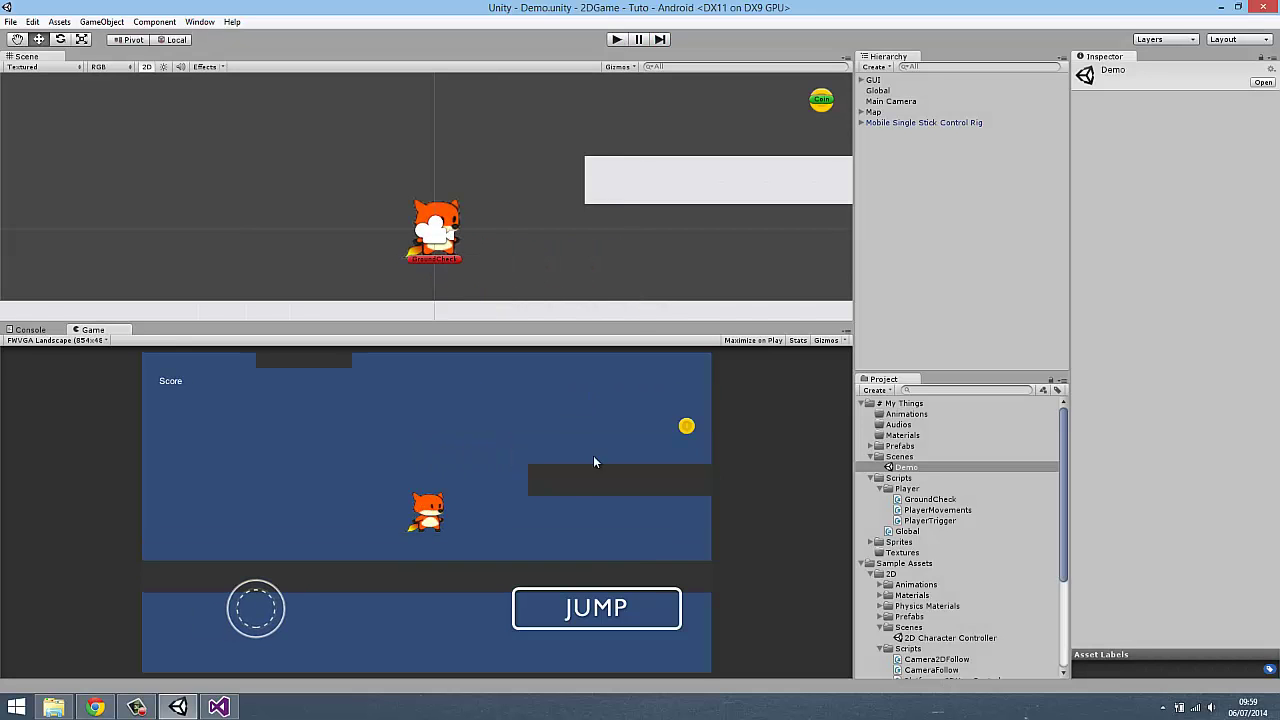
pyautogui.hotkey('alt', 'Tab')
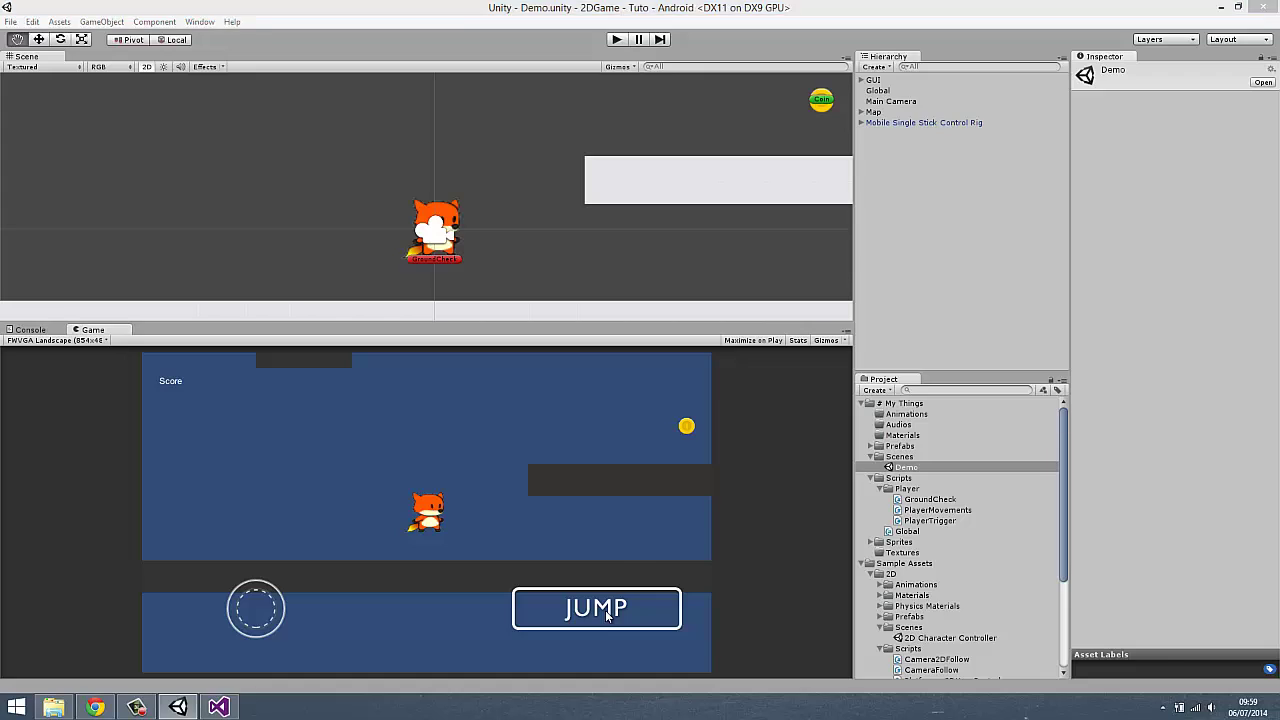
pyautogui.click(470, 354)
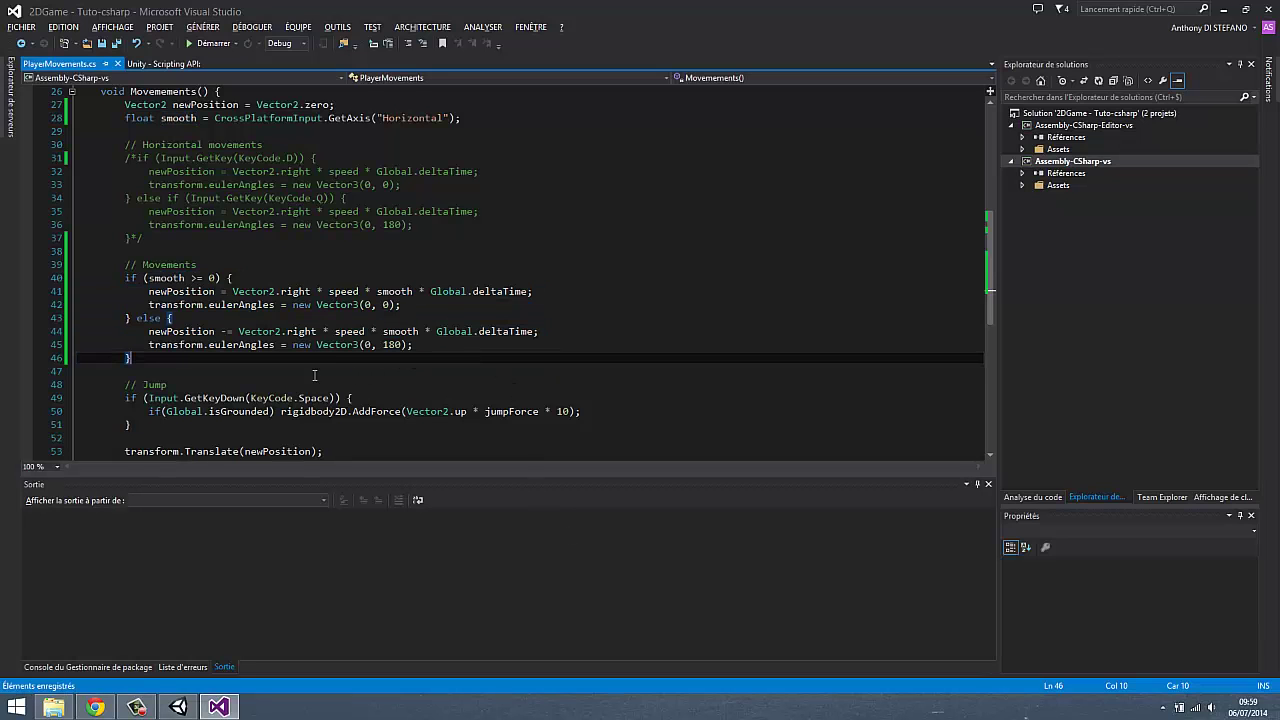
# Step: Comment out the keyboard Jump if-block by wrapping it in /* */
pyautogui.click(160, 425)
pyautogui.moveTo(160, 425)
pyautogui.mouseDown()
pyautogui.moveTo(181, 389)
pyautogui.moveTo(162, 424)
pyautogui.mouseUp()
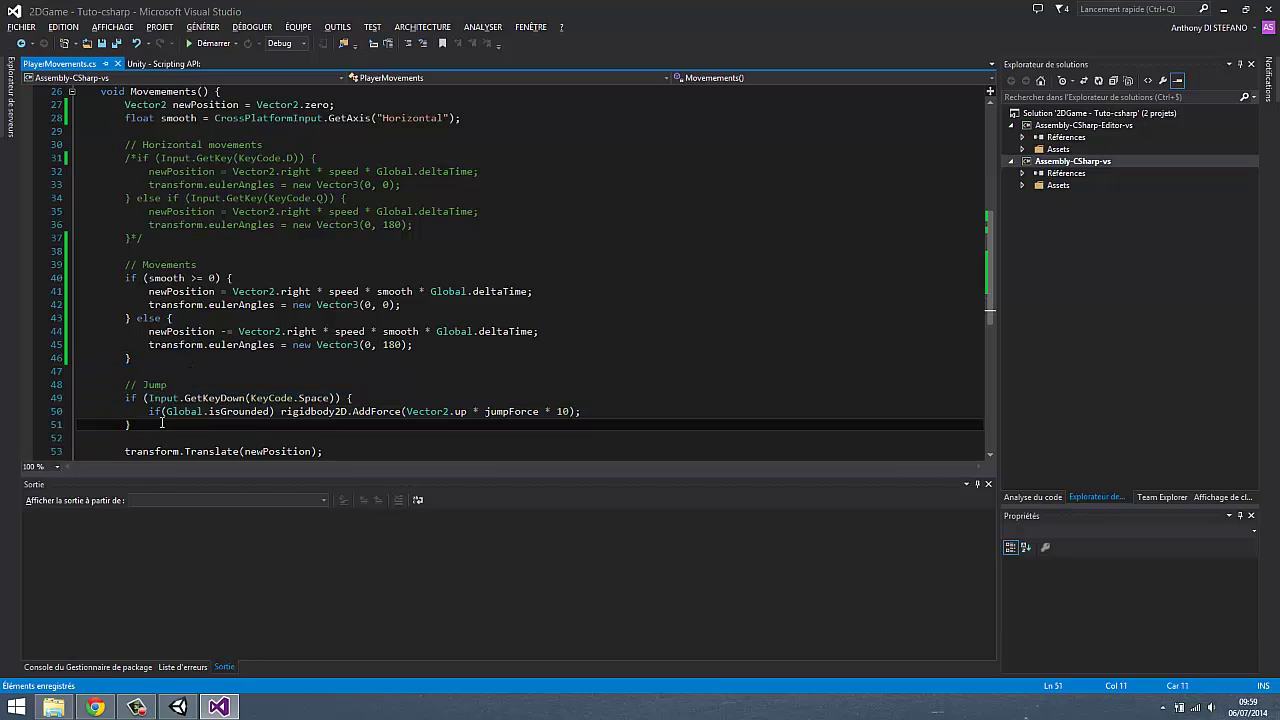
pyautogui.write('*/')
pyautogui.click(125, 398)
pyautogui.write('/*')
# Step: Delete the old commented-out horizontal movement code
pyautogui.moveTo(162, 240); pyautogui.dragTo(532, 129)
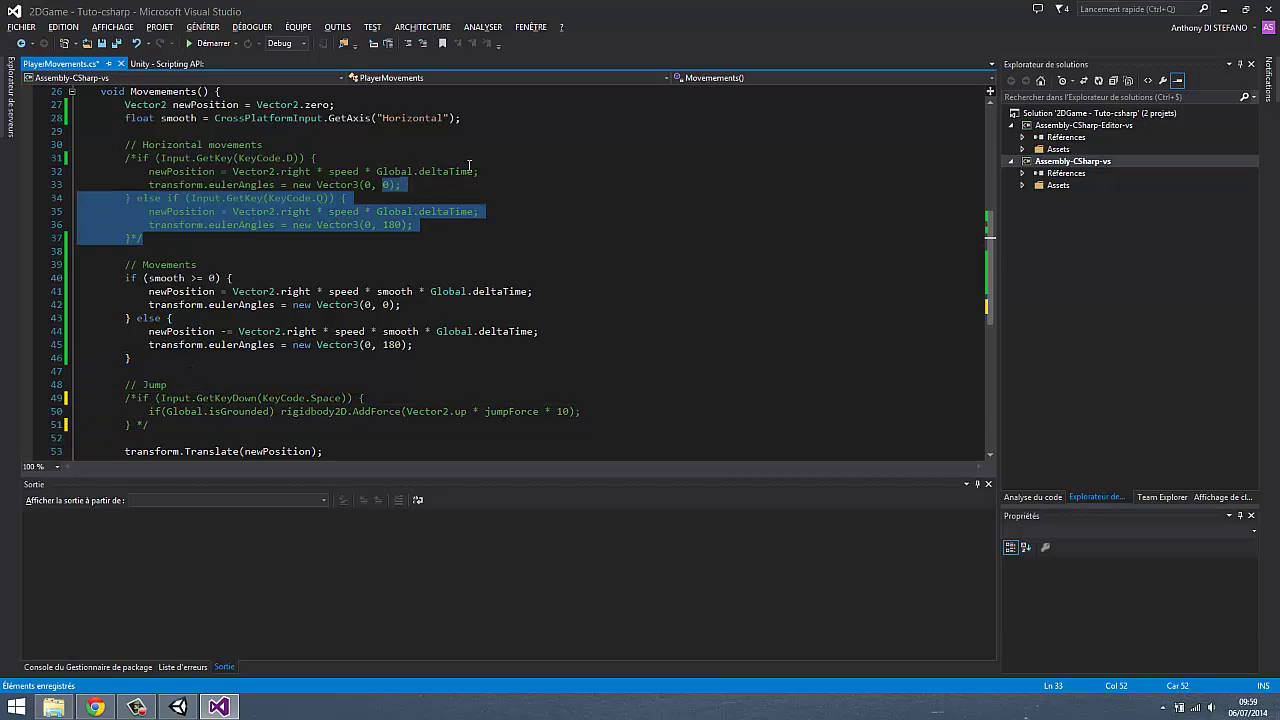
pyautogui.press('BackSpace')
pyautogui.press('BackSpace')
pyautogui.scroll(1, 400, 250)
pyautogui.scroll(1, 340, 316)
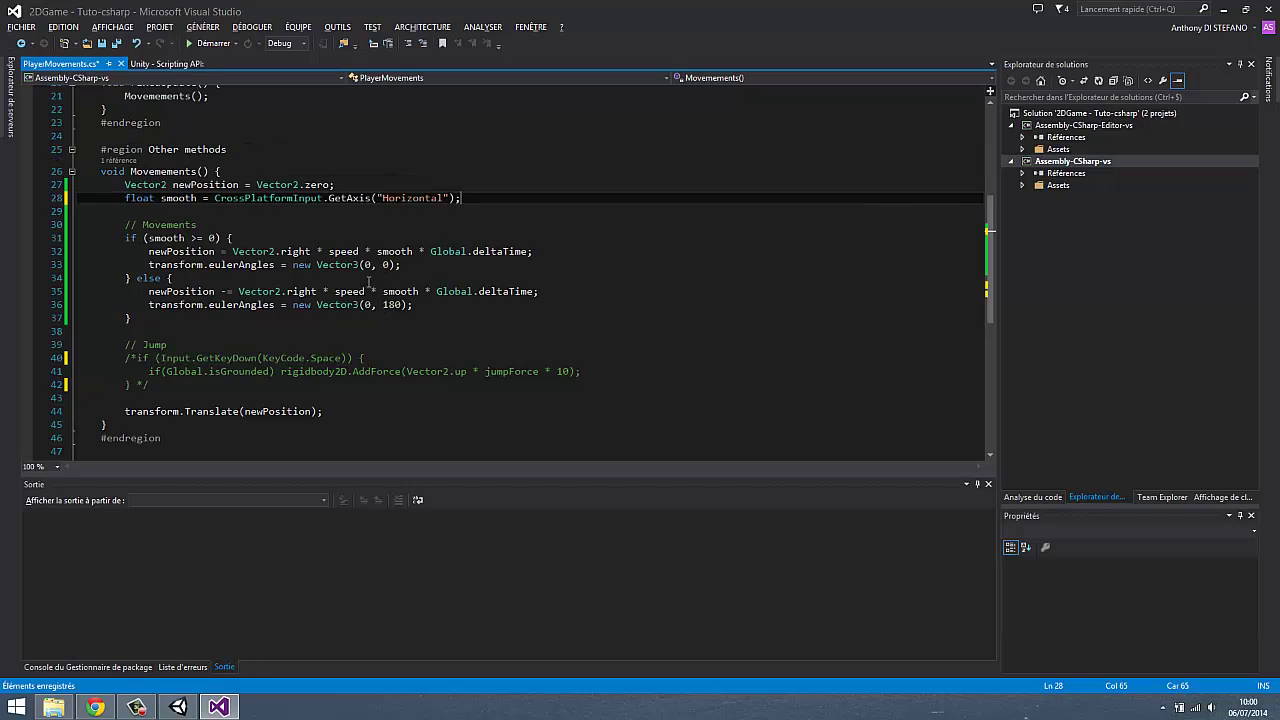
pyautogui.scroll(1, 284, 356)
pyautogui.scroll(-1, 250, 367)
pyautogui.scroll(1, 186, 403)
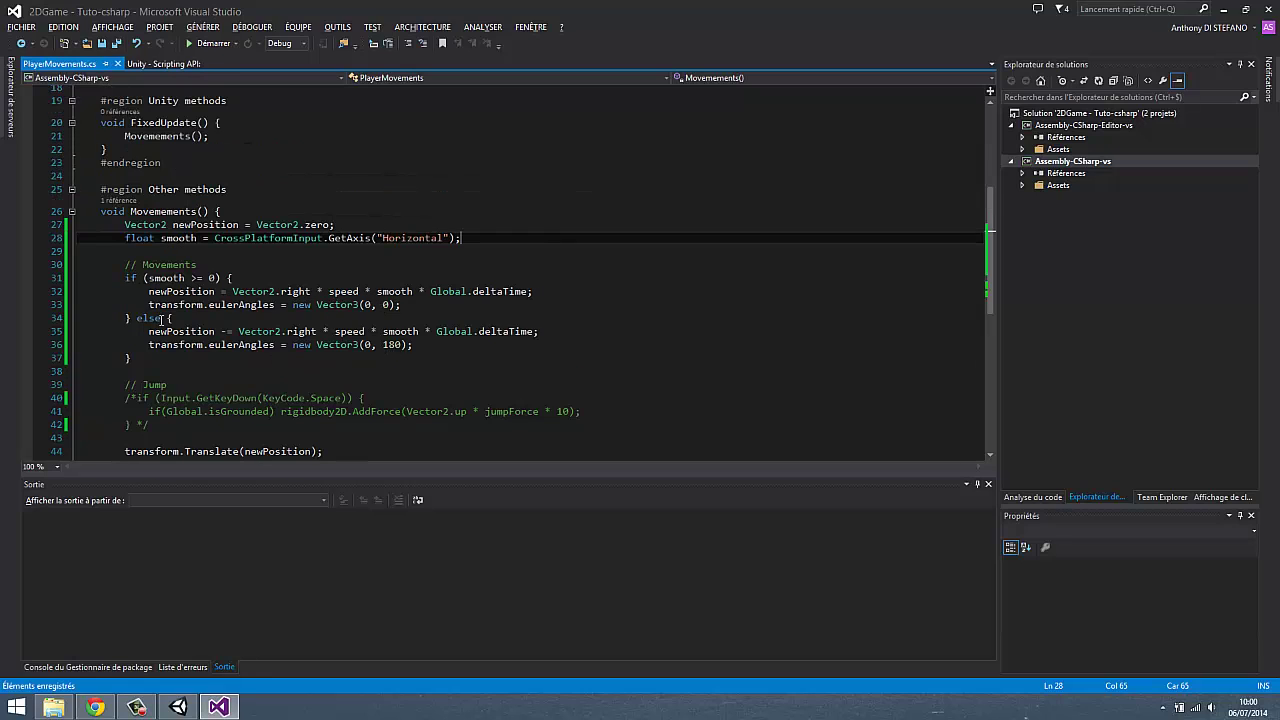
# Step: Insert blank lines after FixedUpdate's closing brace to make room for a new method
pyautogui.click(158, 148)
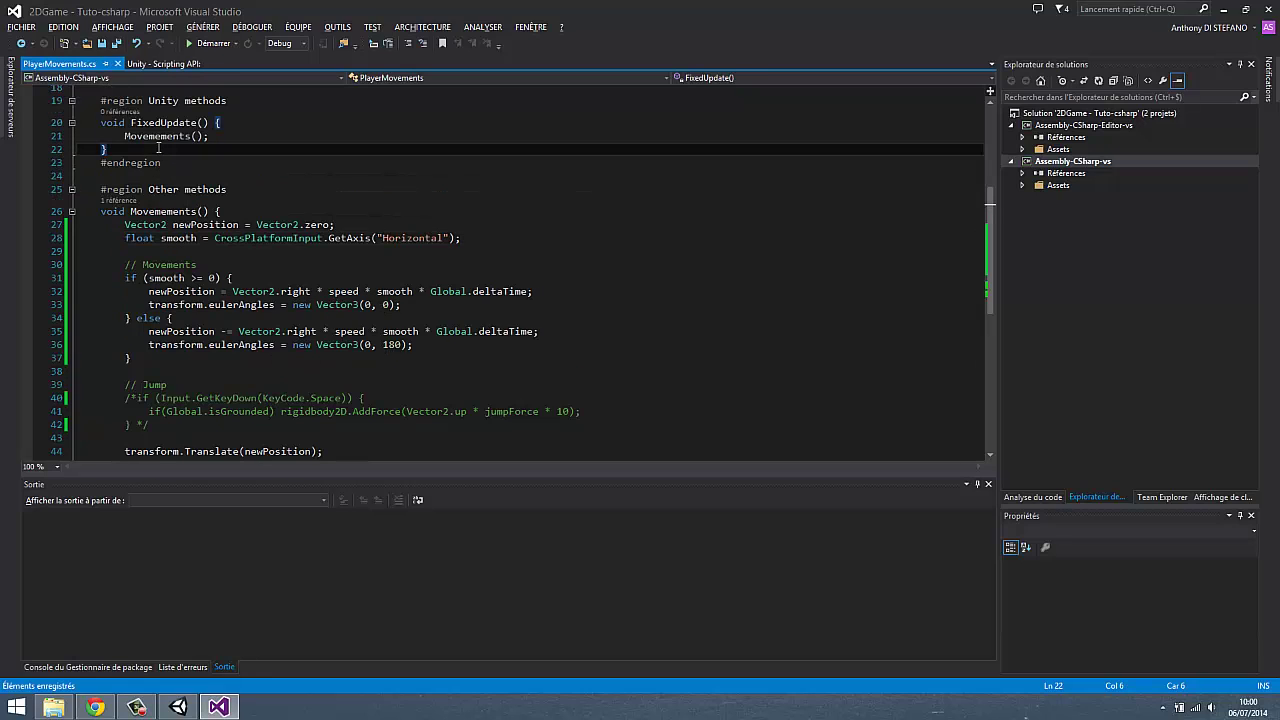
pyautogui.press('Return')
pyautogui.press('Return')
pyautogui.doubleClick(168, 122)
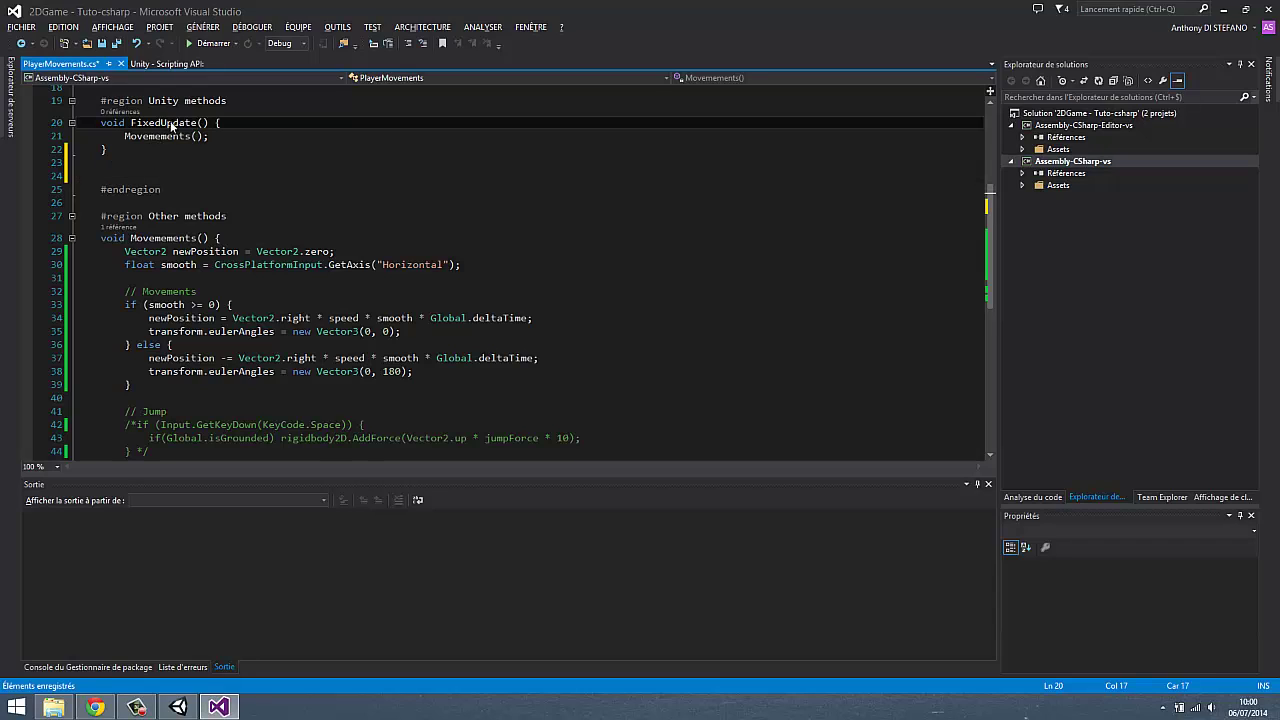
pyautogui.click(170, 164)
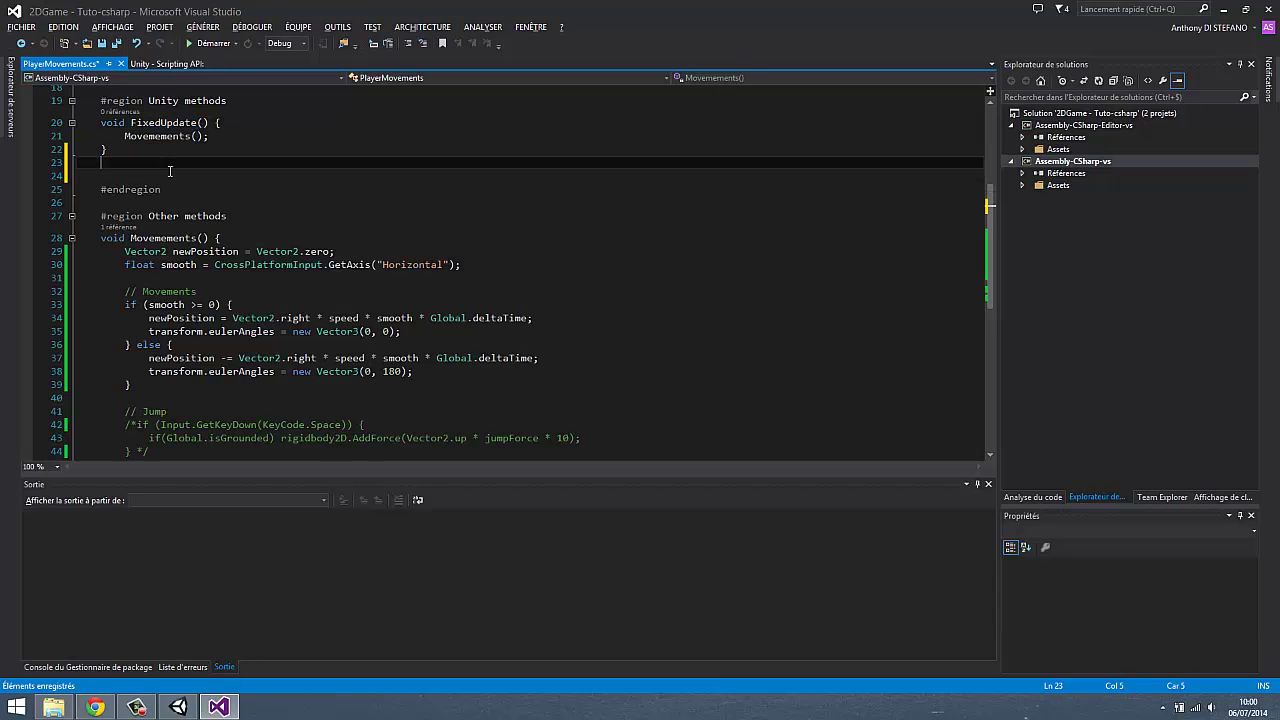
pyautogui.click(194, 174)
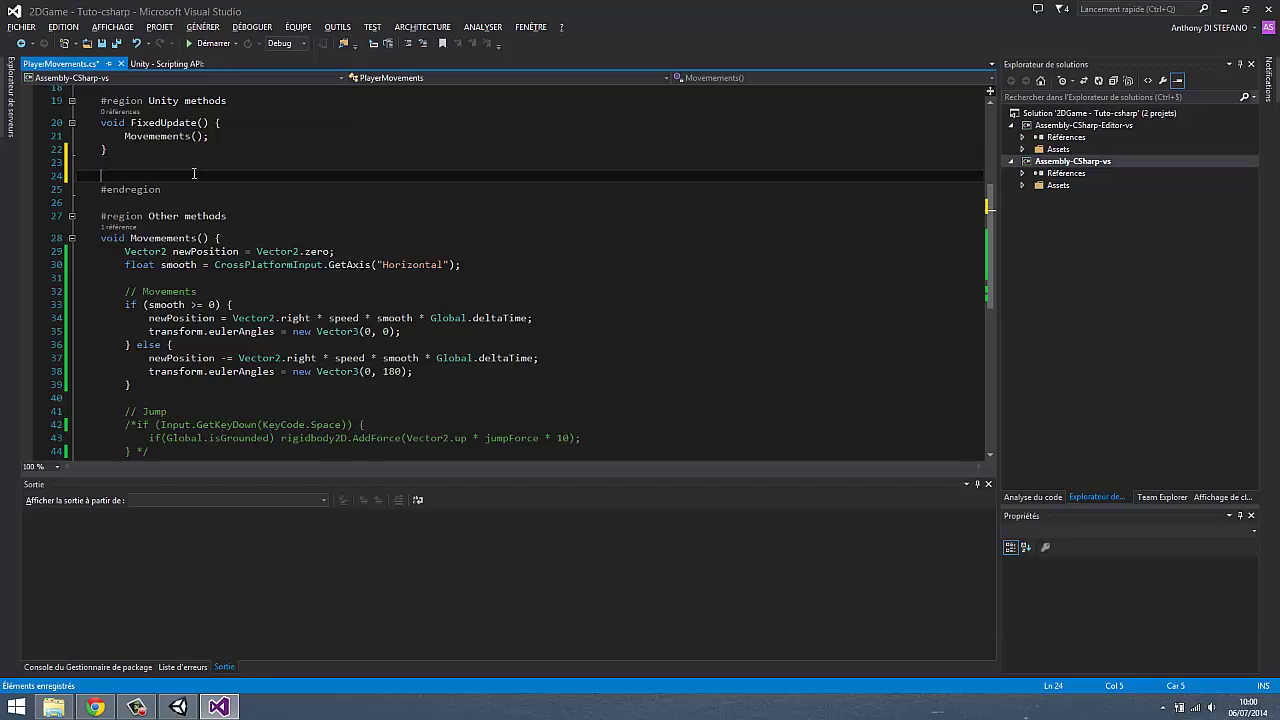
# Step: Add a void Update() method with an if block holding a copy of the grounded jump-force line
pyautogui.write('void Updat')
pyautogui.write('e() {')
pyautogui.press('Return')
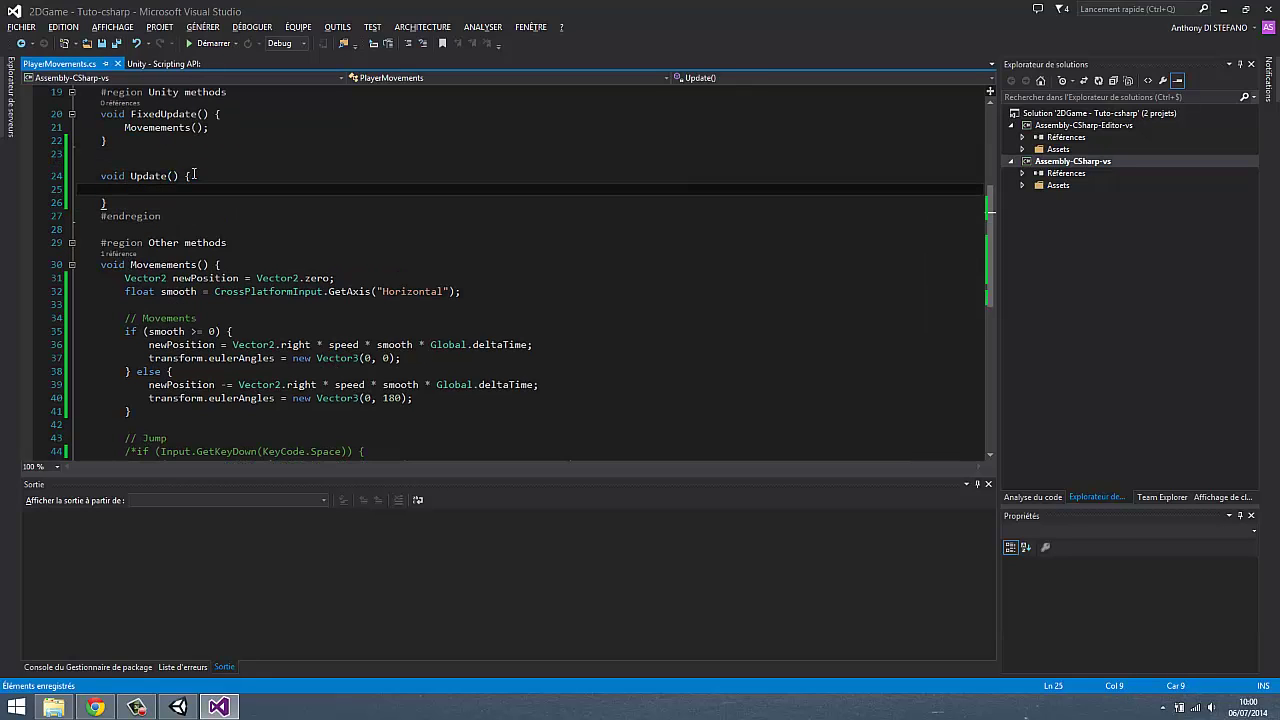
pyautogui.write('if()')
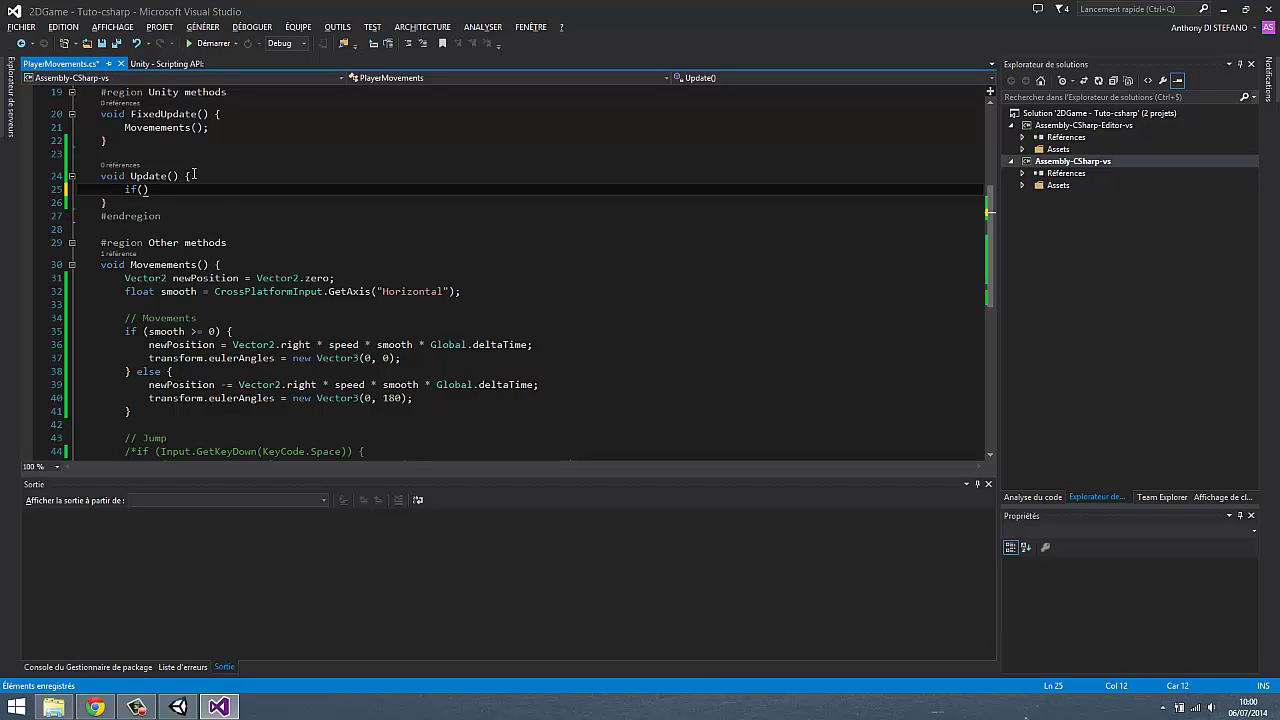
pyautogui.write('{')
pyautogui.press('Return')
pyautogui.scroll(-1, 184, 421)
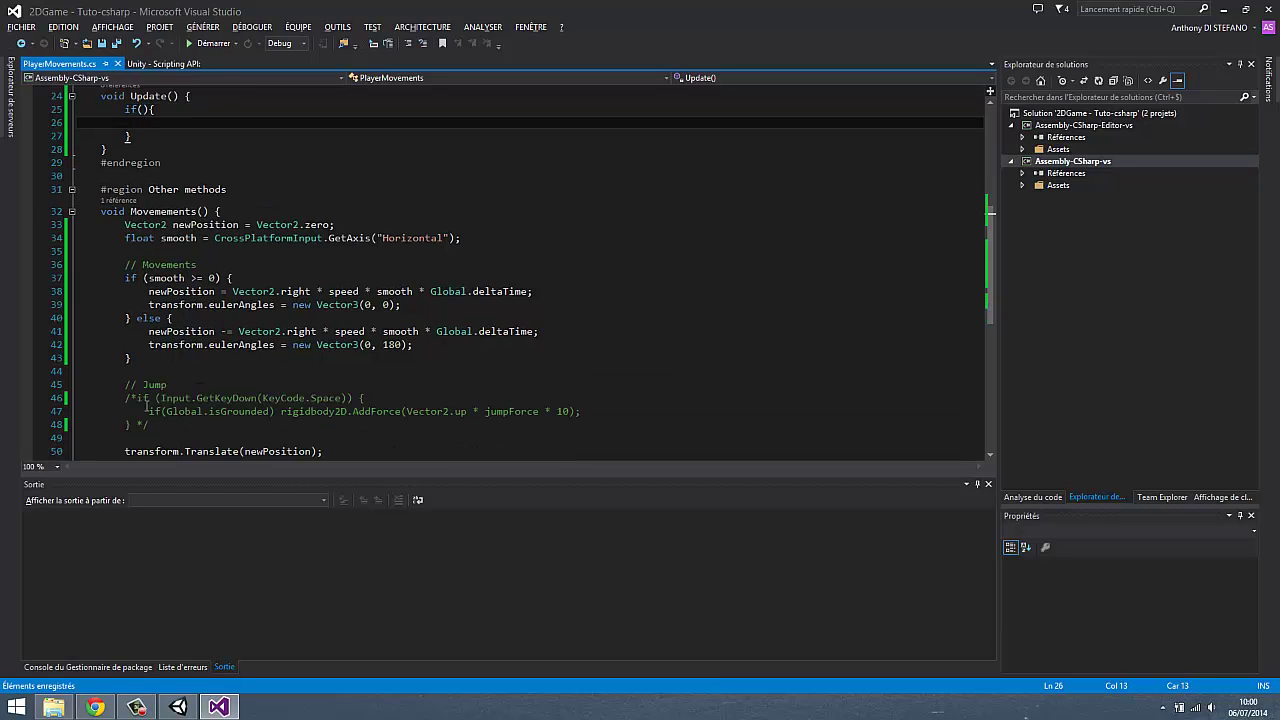
pyautogui.moveTo(148, 411); pyautogui.dragTo(667, 412)
pyautogui.hotkey('ctrl', 'c')
pyautogui.scroll(1, 461, 367)
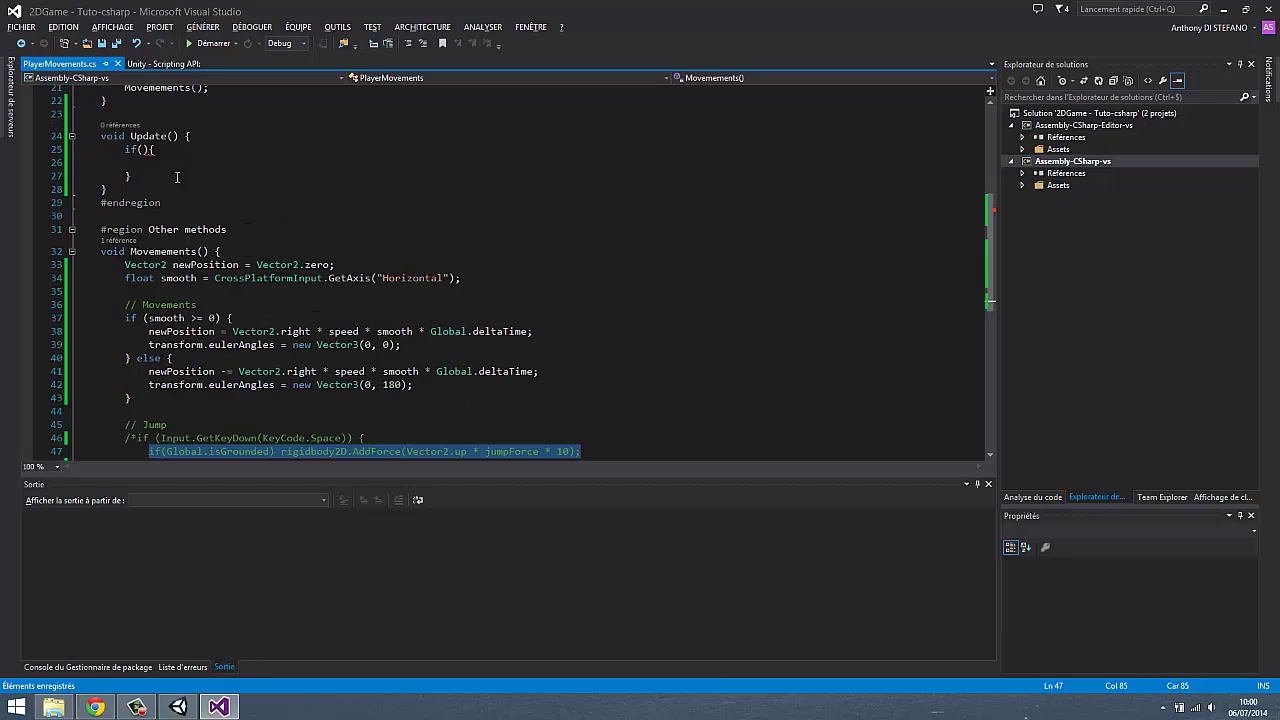
pyautogui.click(240, 162)
pyautogui.hotkey('ctrl', 'v')
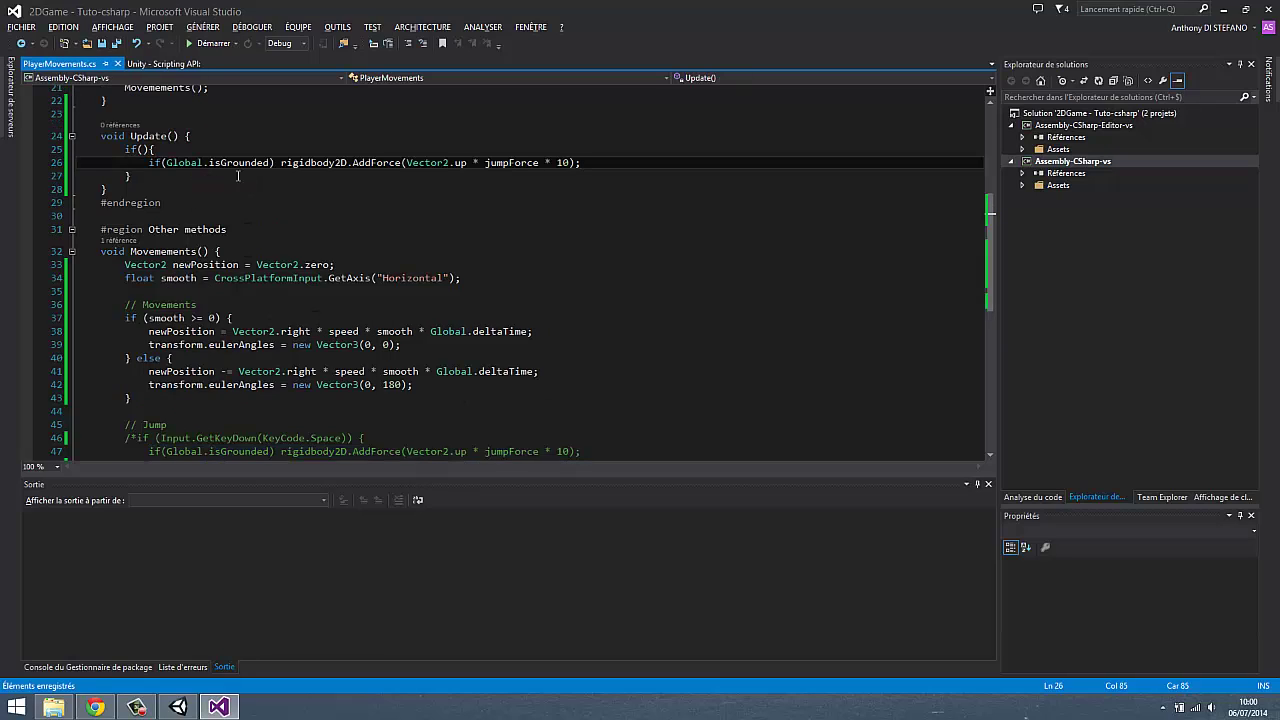
# Step: Make the if condition CrossPlatformInput.GetButtonDown("") and save PlayerMovements.cs
pyautogui.moveTo(190, 163); pyautogui.dragTo(243, 173)
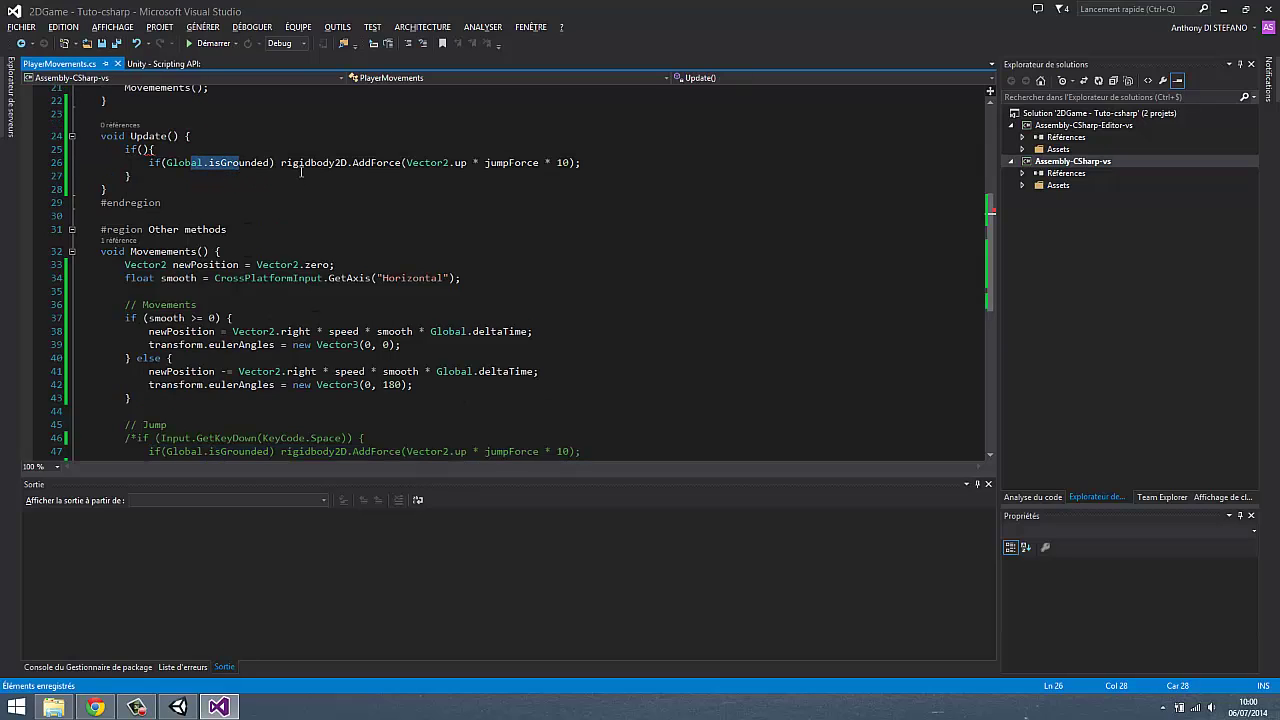
pyautogui.click(460, 163)
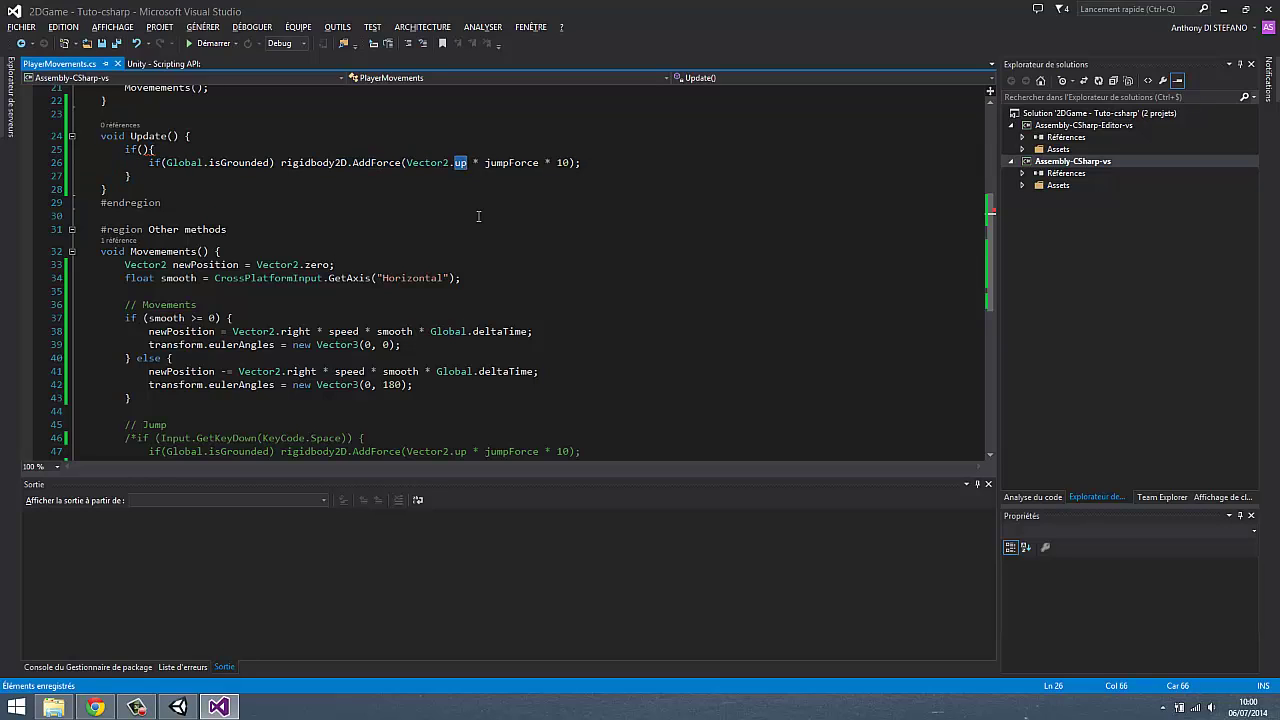
pyautogui.doubleClick(520, 161)
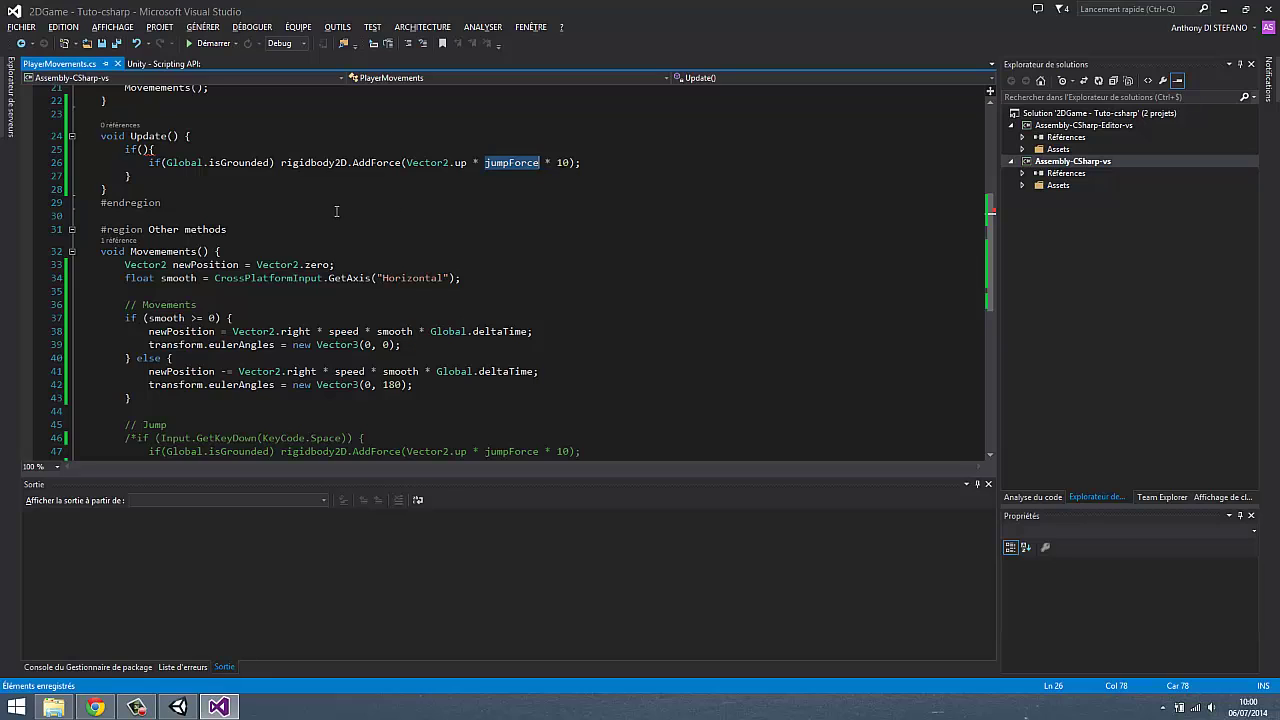
pyautogui.scroll(1, 300, 230)
pyautogui.click(144, 189)
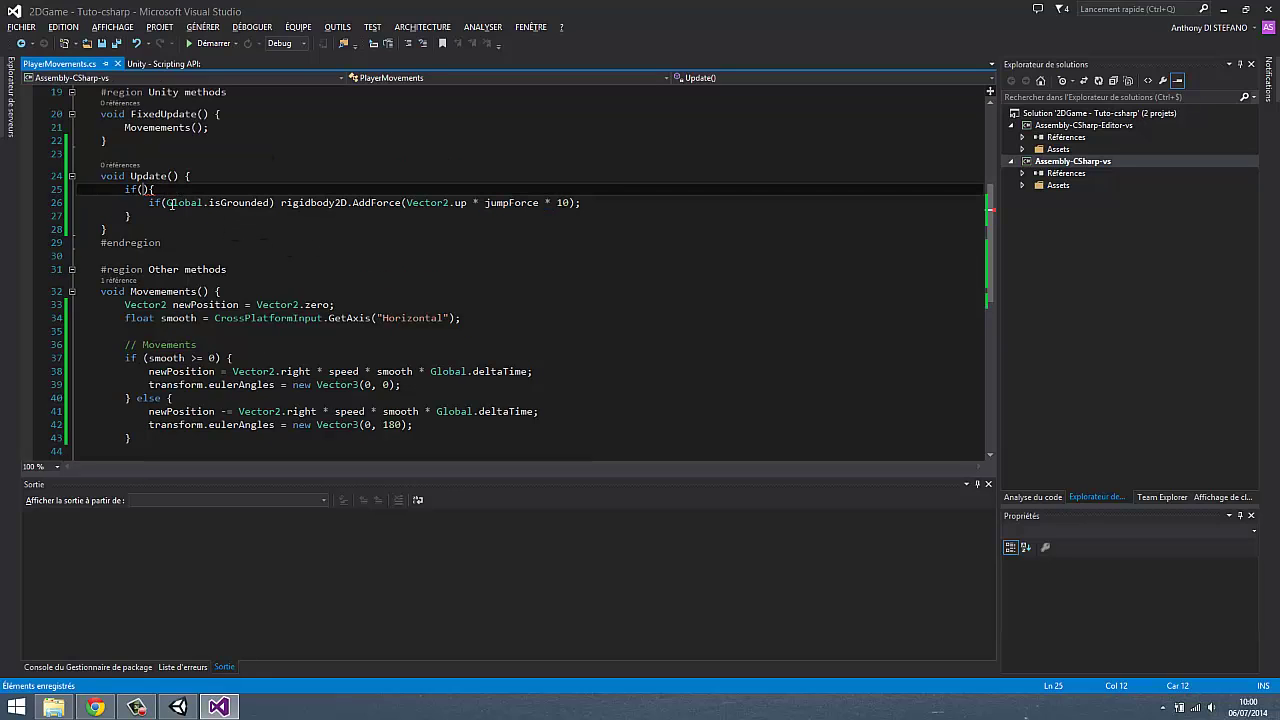
pyautogui.write('Cross')
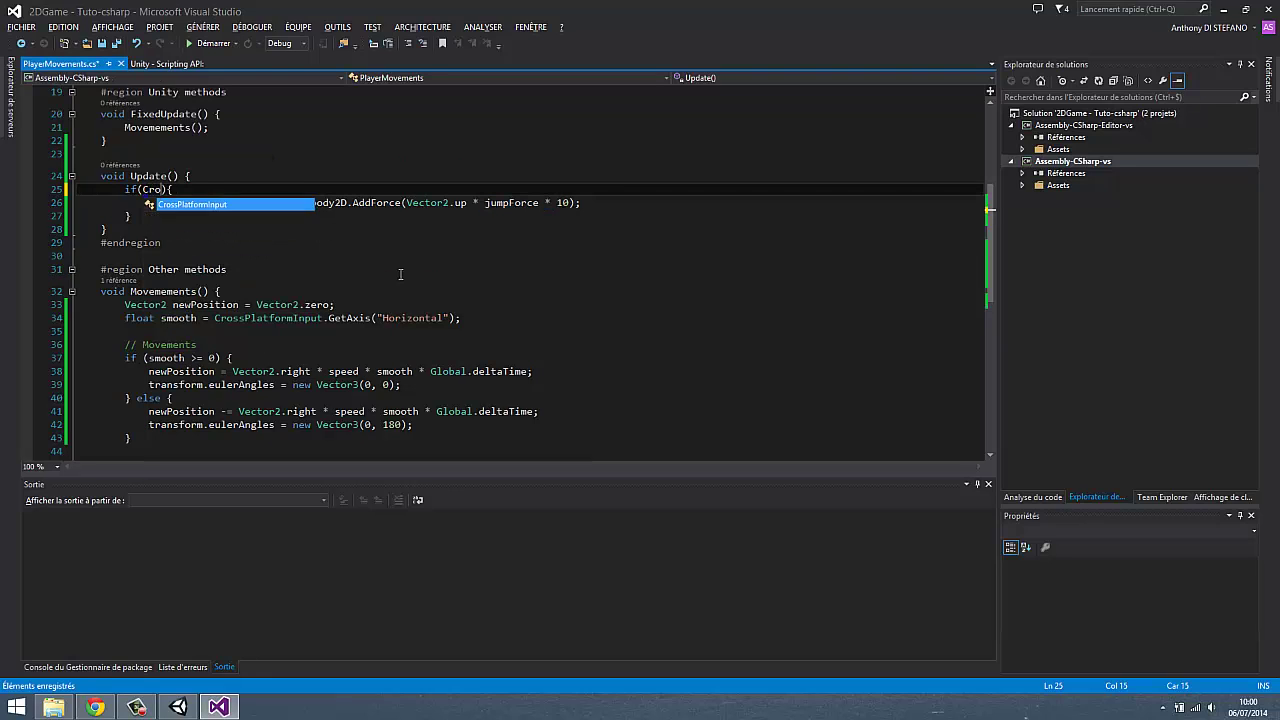
pyautogui.press('Tab')
pyautogui.write('.Get')
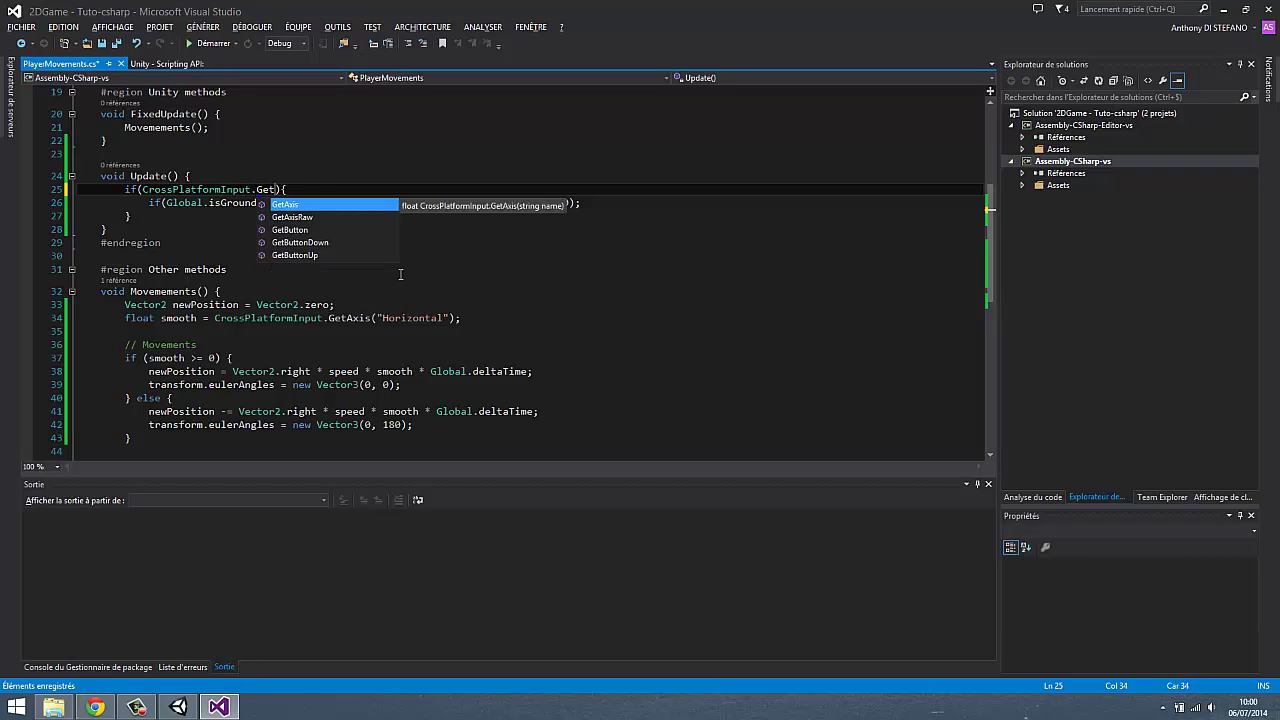
pyautogui.write('Bu')
pyautogui.press('Down')
pyautogui.press('Tab')
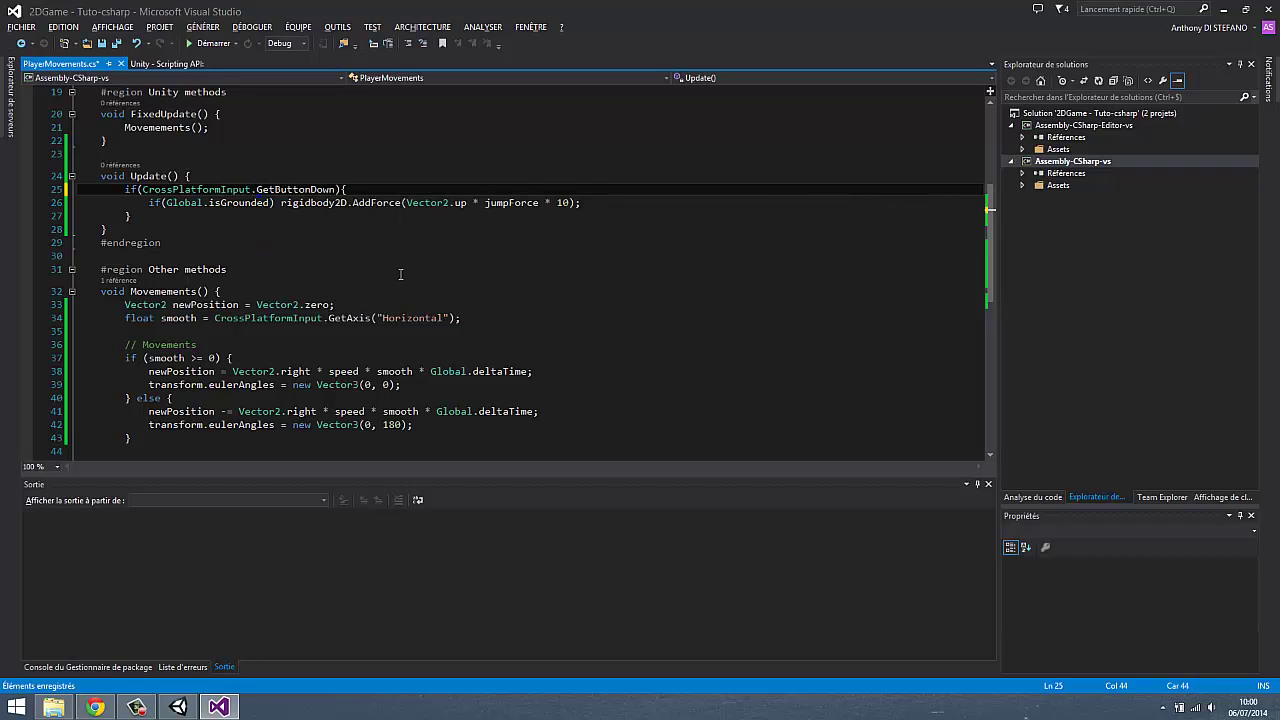
pyautogui.write('("")')
pyautogui.hotkey('ctrl', 's')
# Step: Copy the Jump Button's Button Name 'Jump' in Unity and paste it into GetButtonDown("")
pyautogui.hotkey('alt', 'Tab')
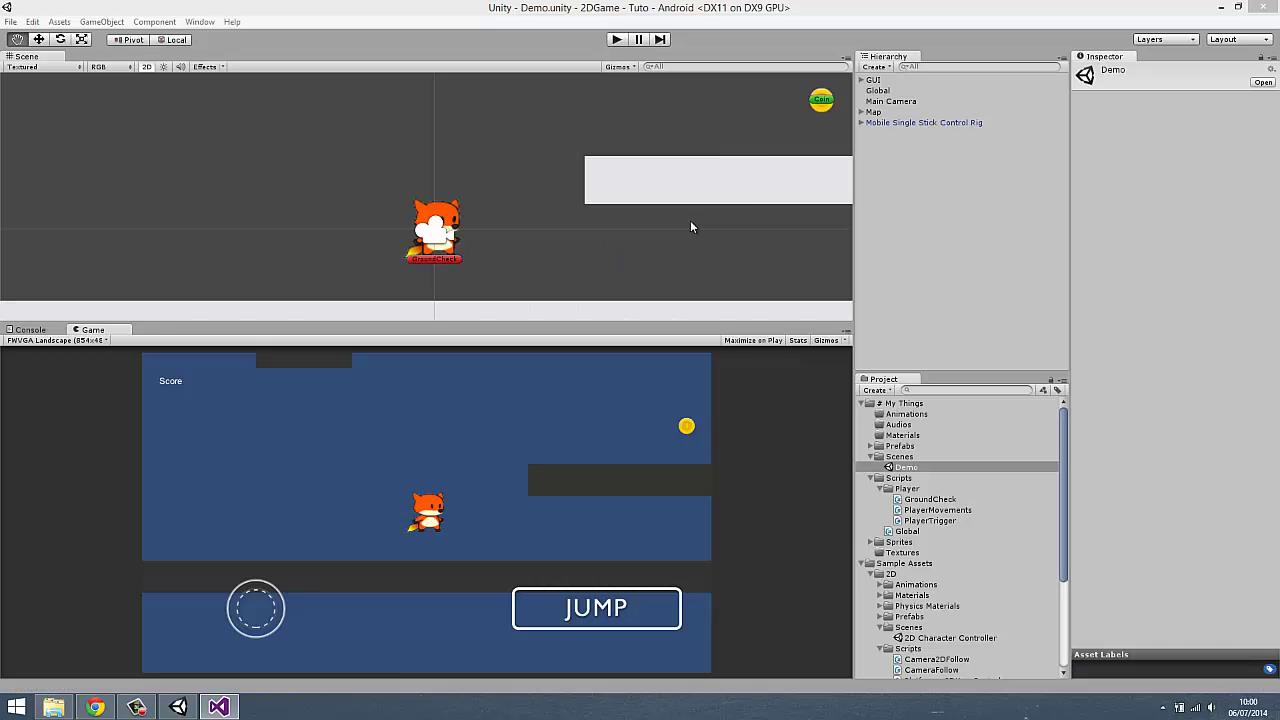
pyautogui.click(871, 123)
pyautogui.click(862, 122)
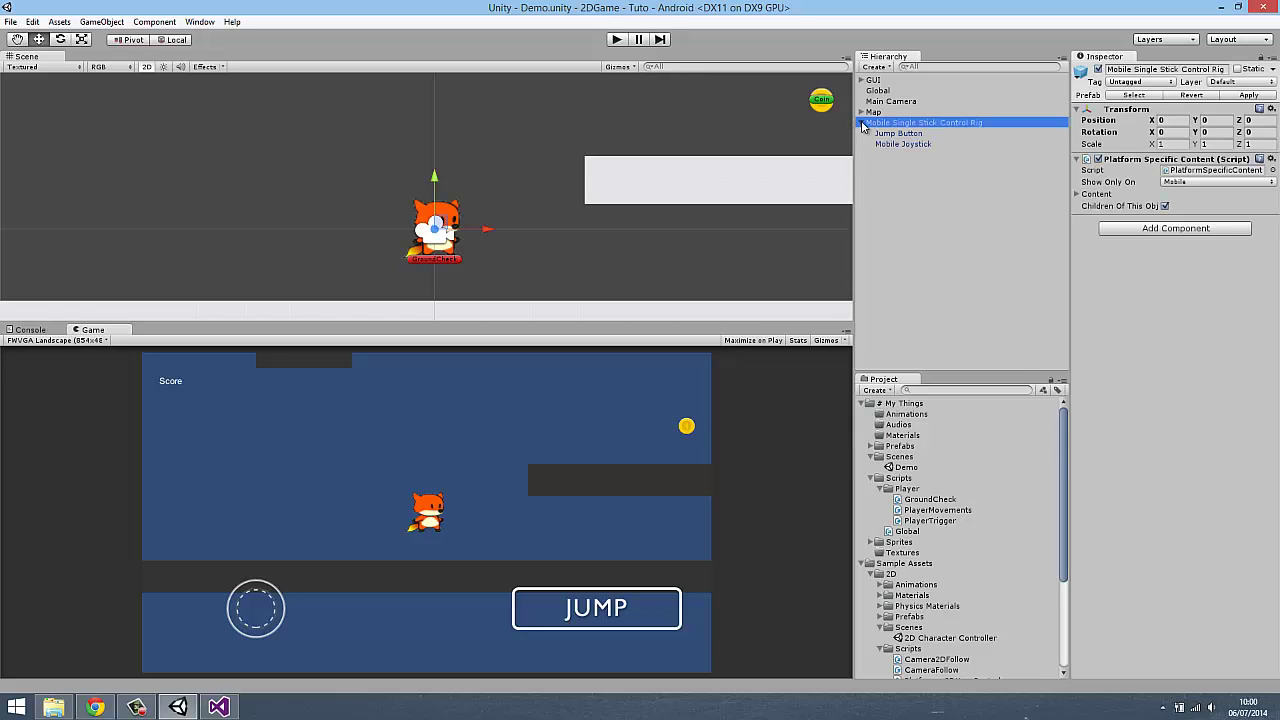
pyautogui.click(885, 134)
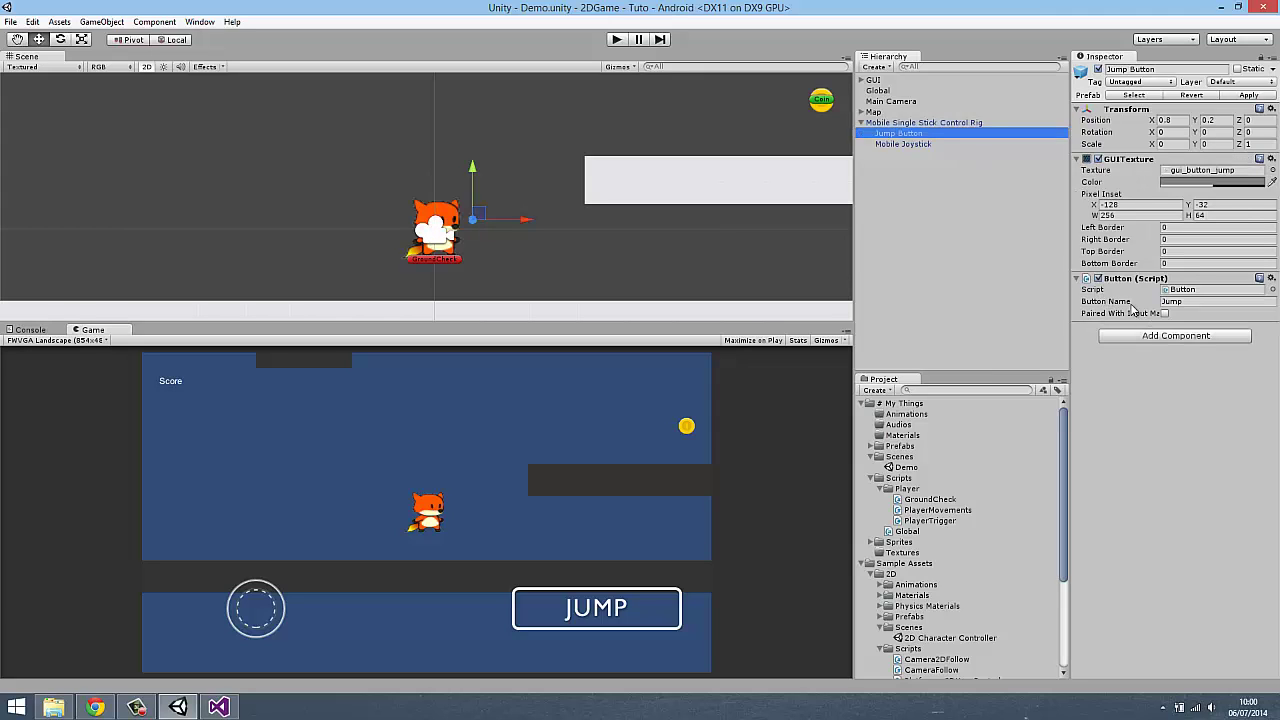
pyautogui.click(1188, 304)
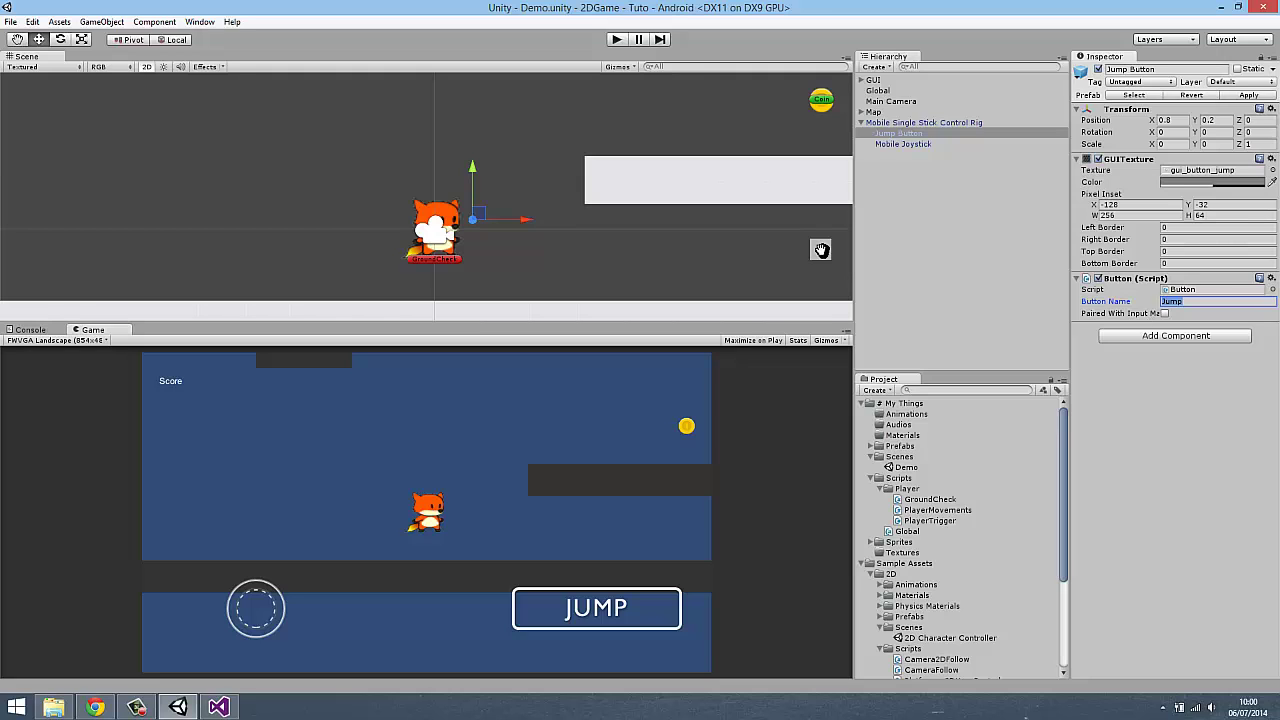
pyautogui.hotkey('alt', 'Tab')
pyautogui.write('Jump')
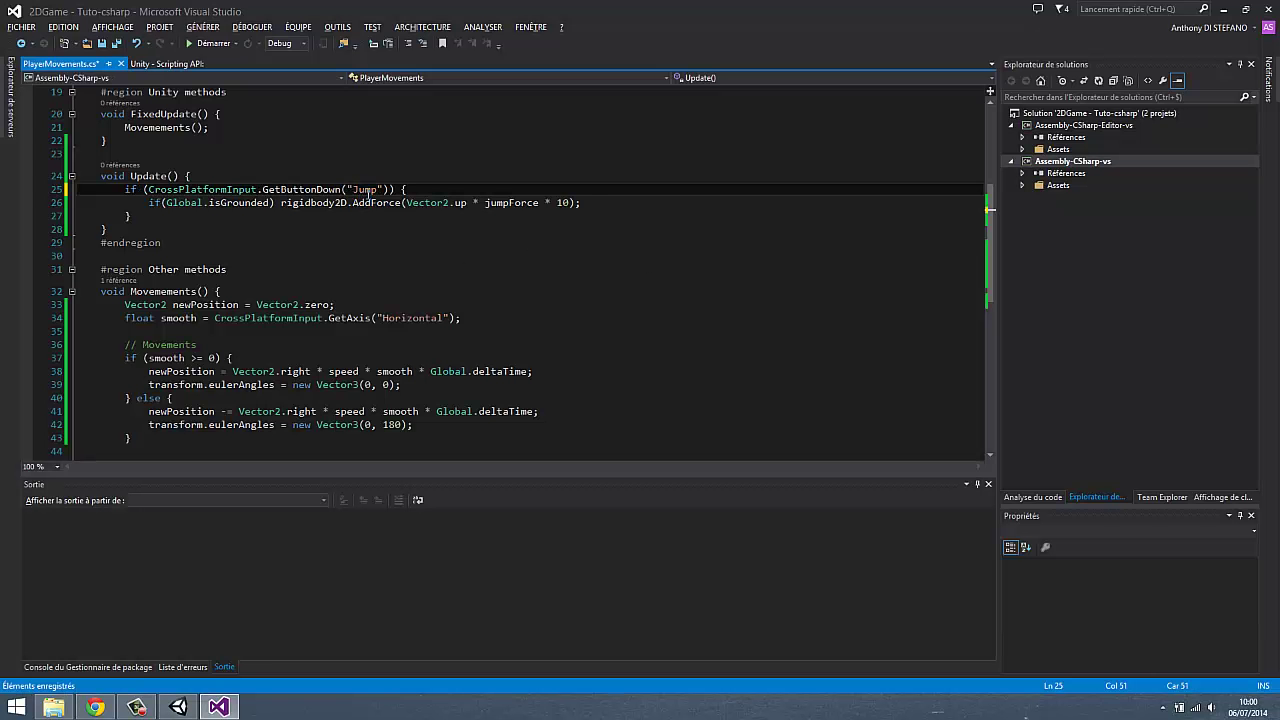
# Step: Review the GetButtonDown("Jump") check in Update, then run the Demo scene in Unity's Play mode
pyautogui.click(275, 221)
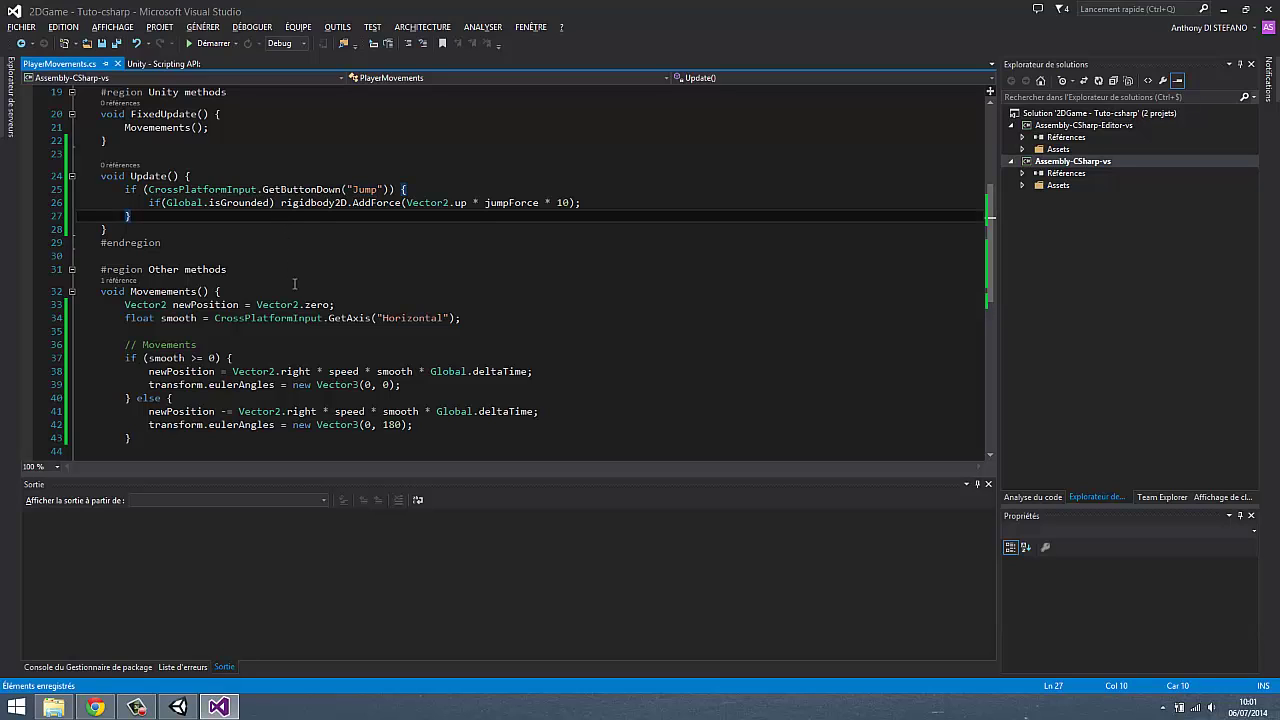
pyautogui.click(232, 254)
pyautogui.moveTo(203, 189); pyautogui.dragTo(358, 189)
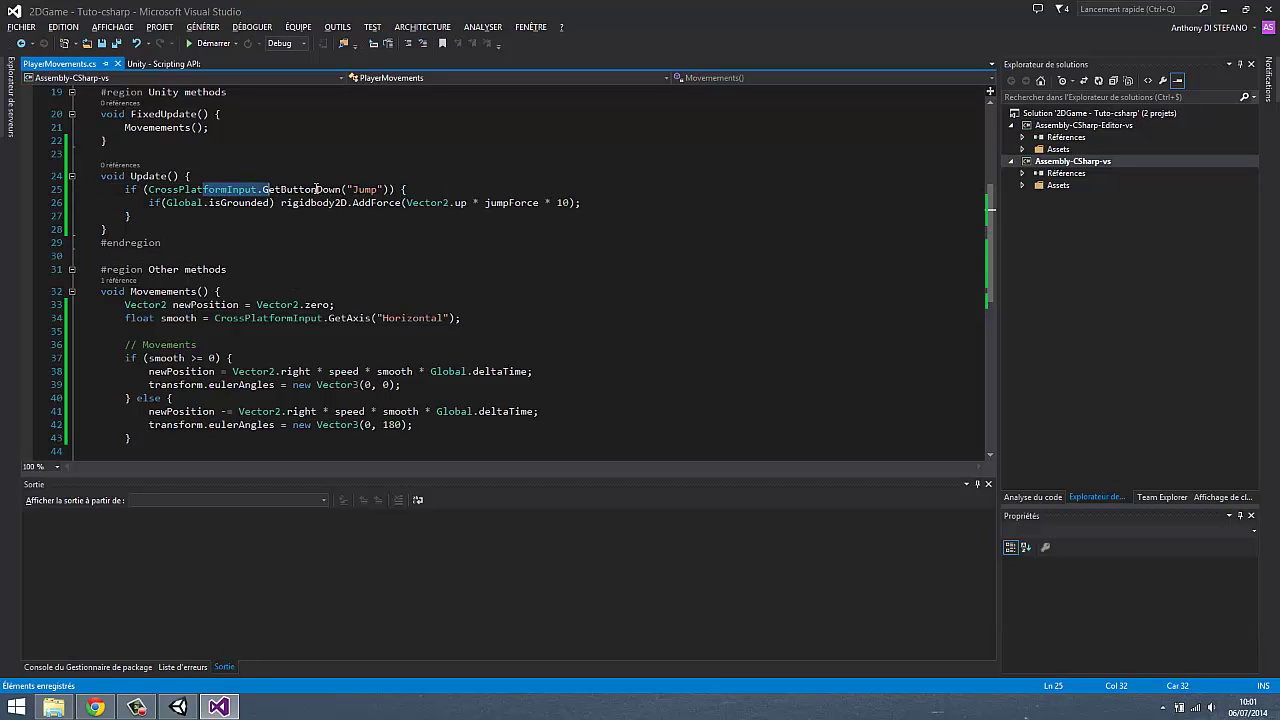
pyautogui.doubleClick(368, 189)
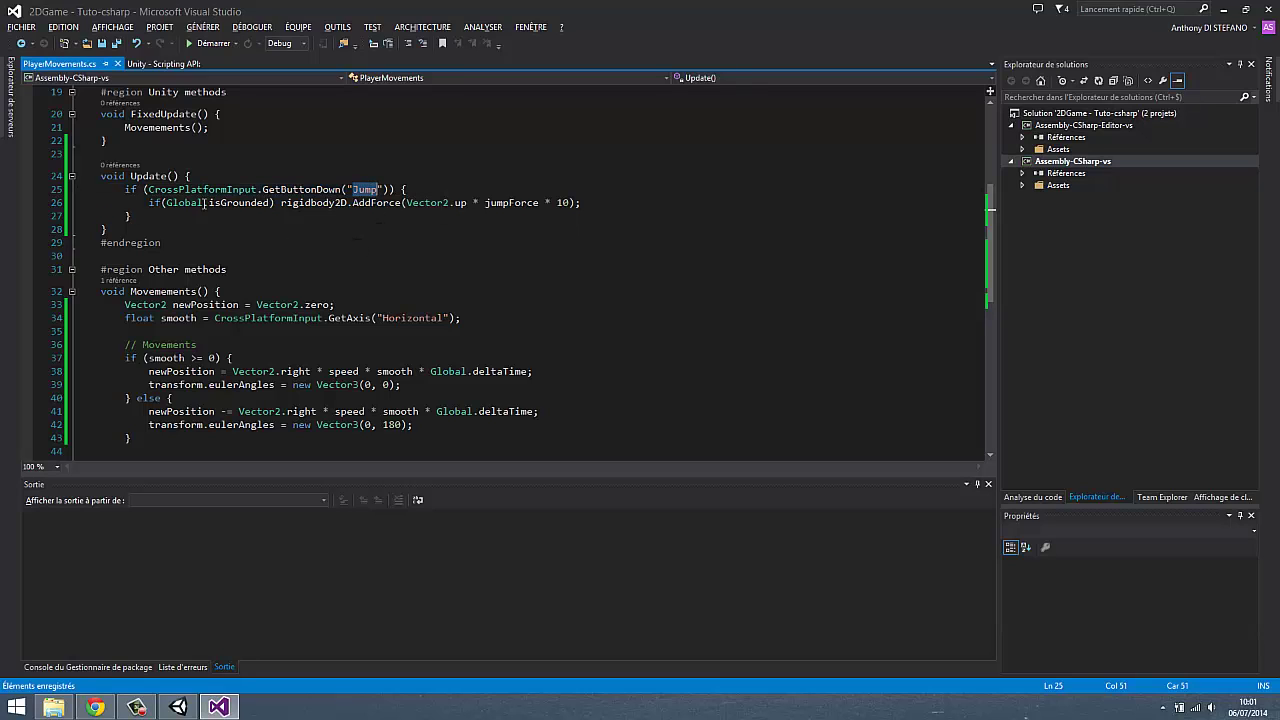
pyautogui.moveTo(205, 203); pyautogui.dragTo(312, 203)
pyautogui.click(347, 203)
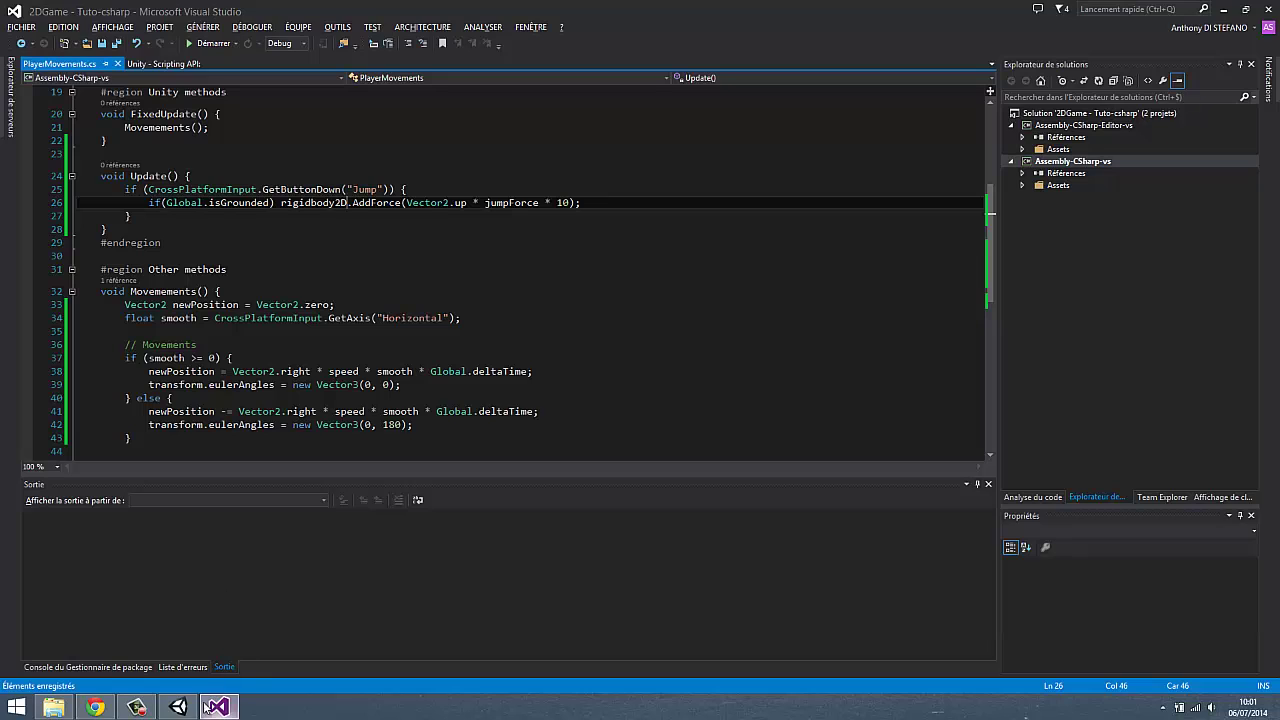
pyautogui.click(178, 707)
pyautogui.click(616, 39)
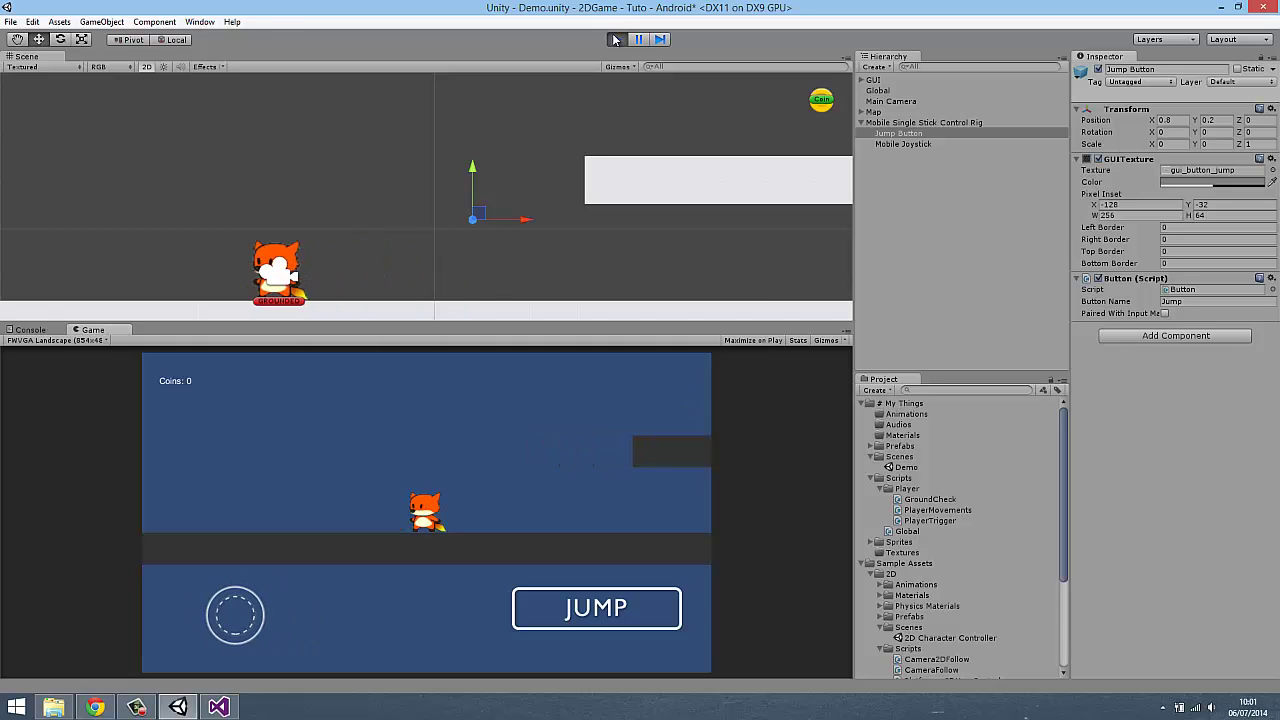
# Step: Run and jump the fox across platforms collecting coins up to 9, then exit play mode
pyautogui.press('space')
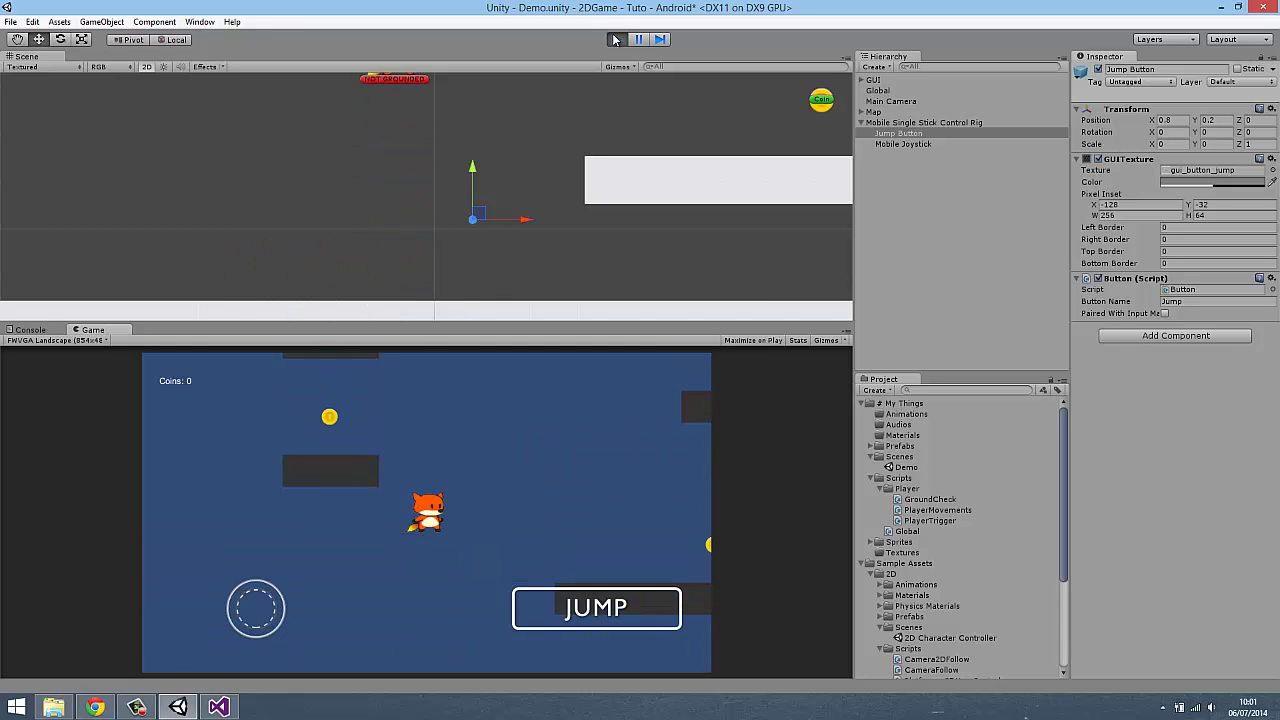
pyautogui.press('Right')
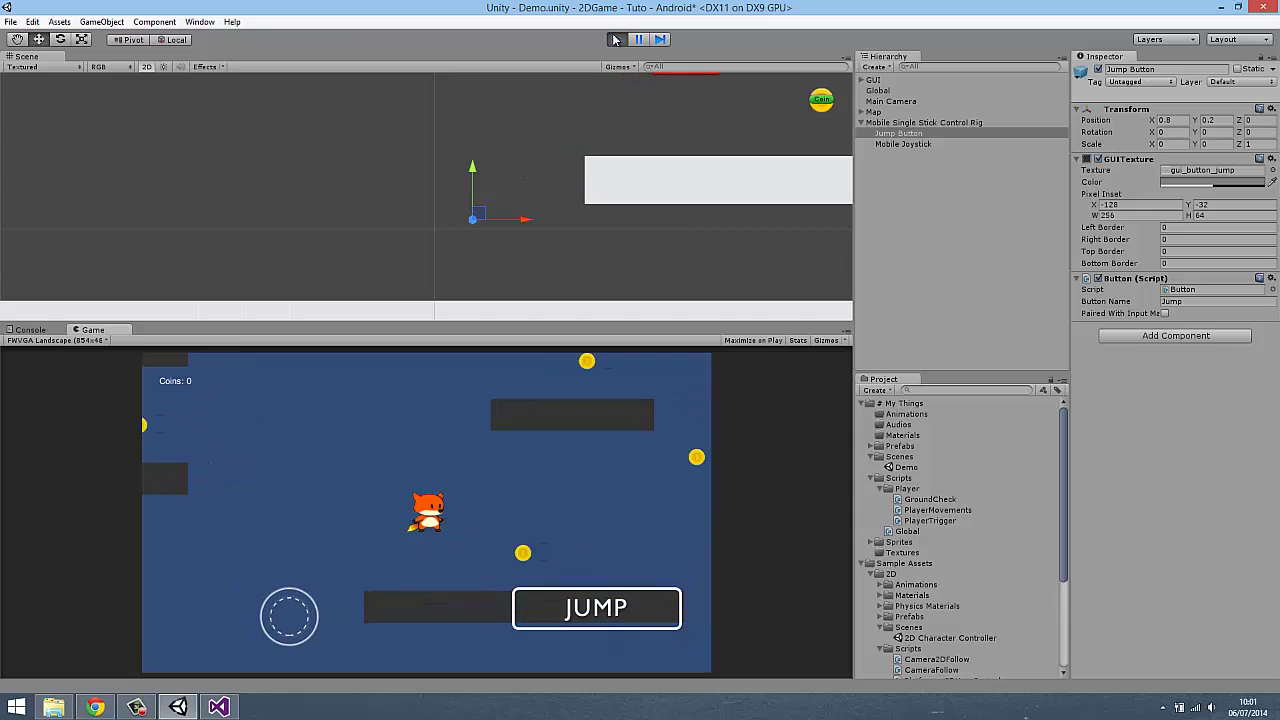
pyautogui.press('Left')
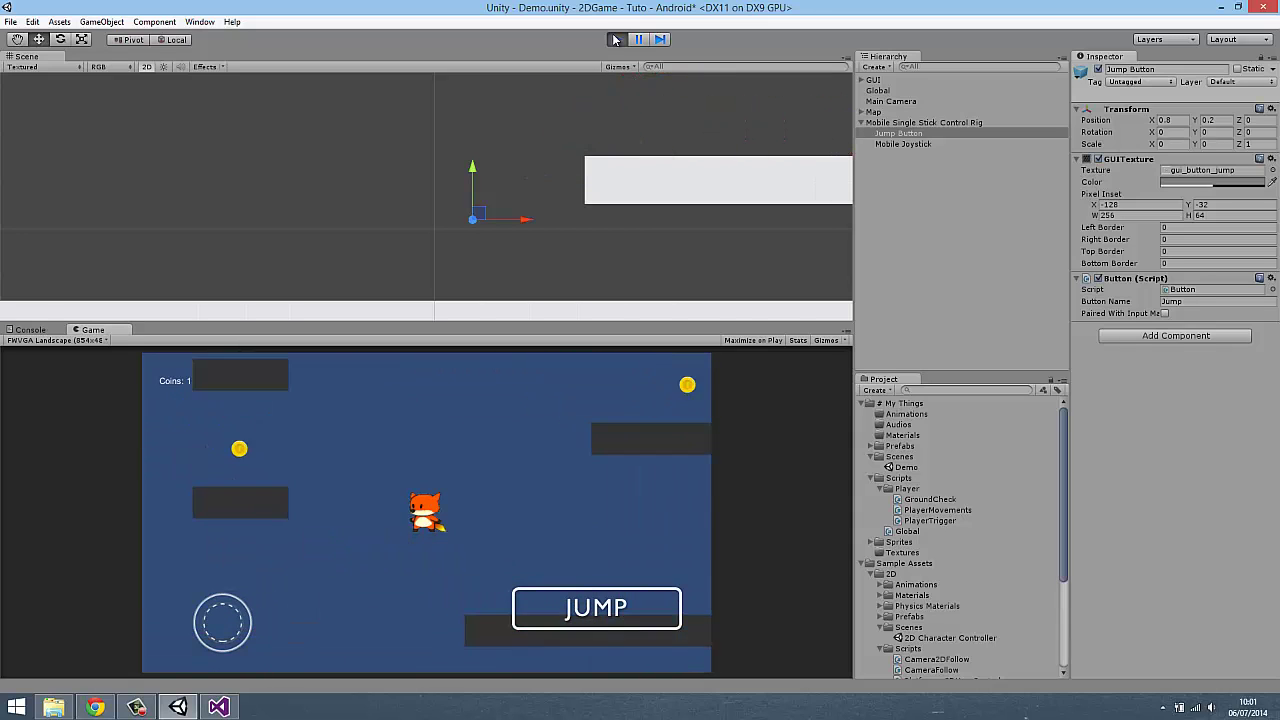
pyautogui.press('Right')
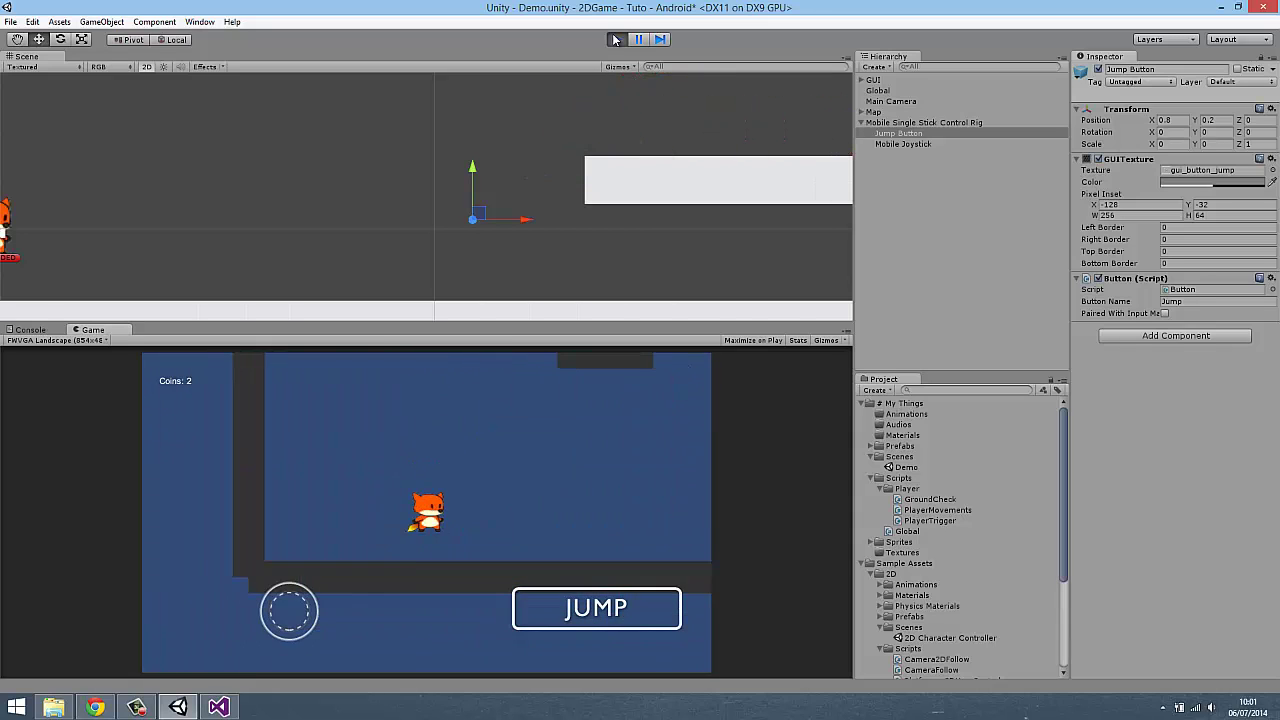
pyautogui.press('space')
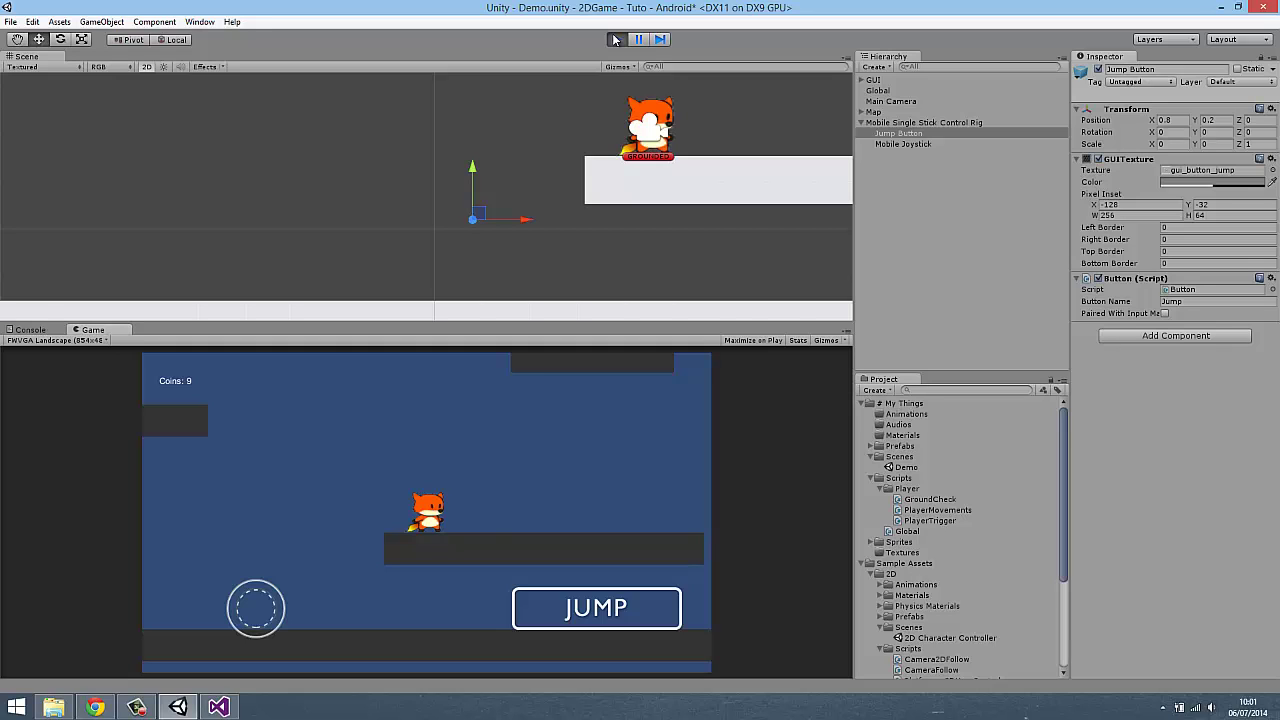
pyautogui.click(616, 39)
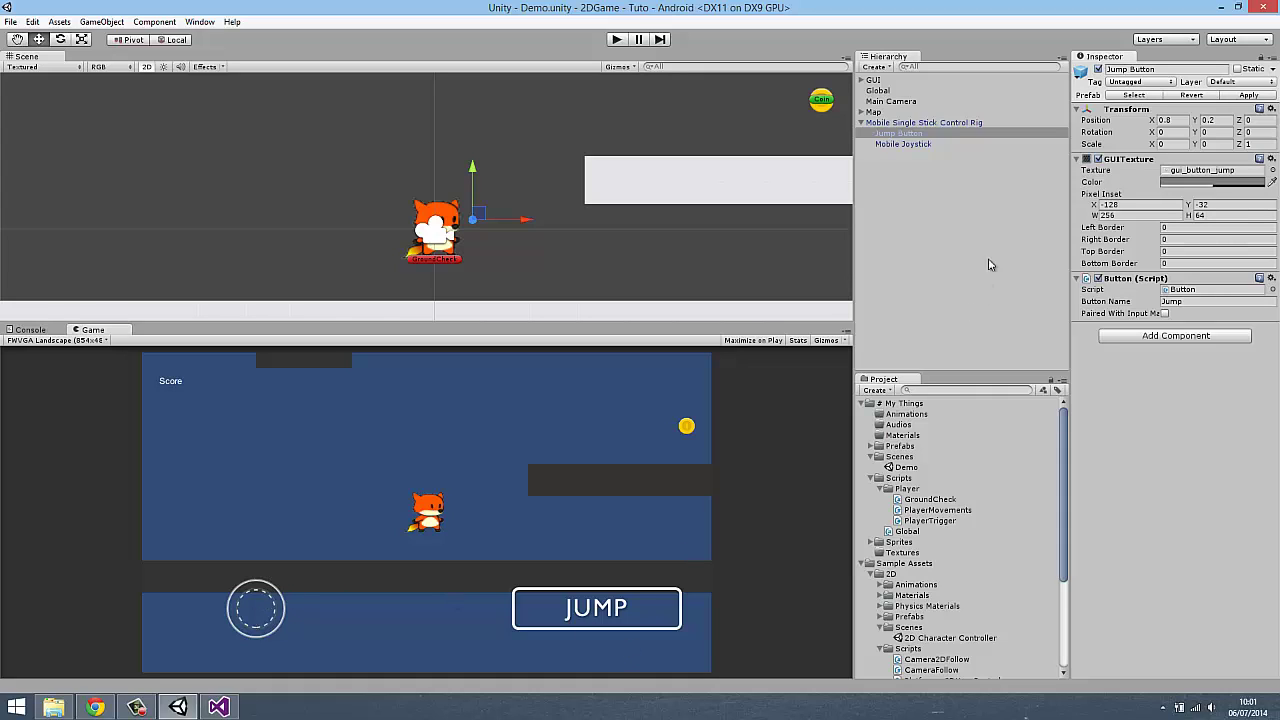
# Step: Select Mobile Joystick, preview its gui_joystick texture, then switch to Photoshop
pyautogui.click(893, 137)
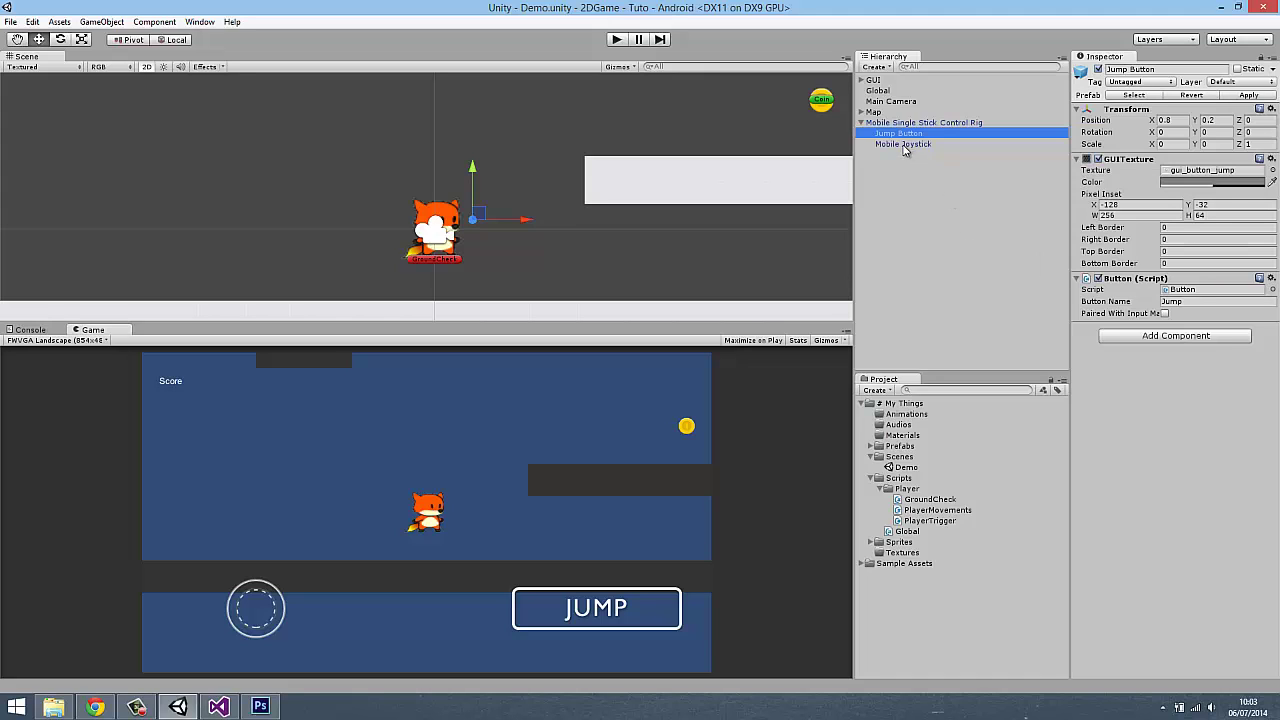
pyautogui.click(903, 145)
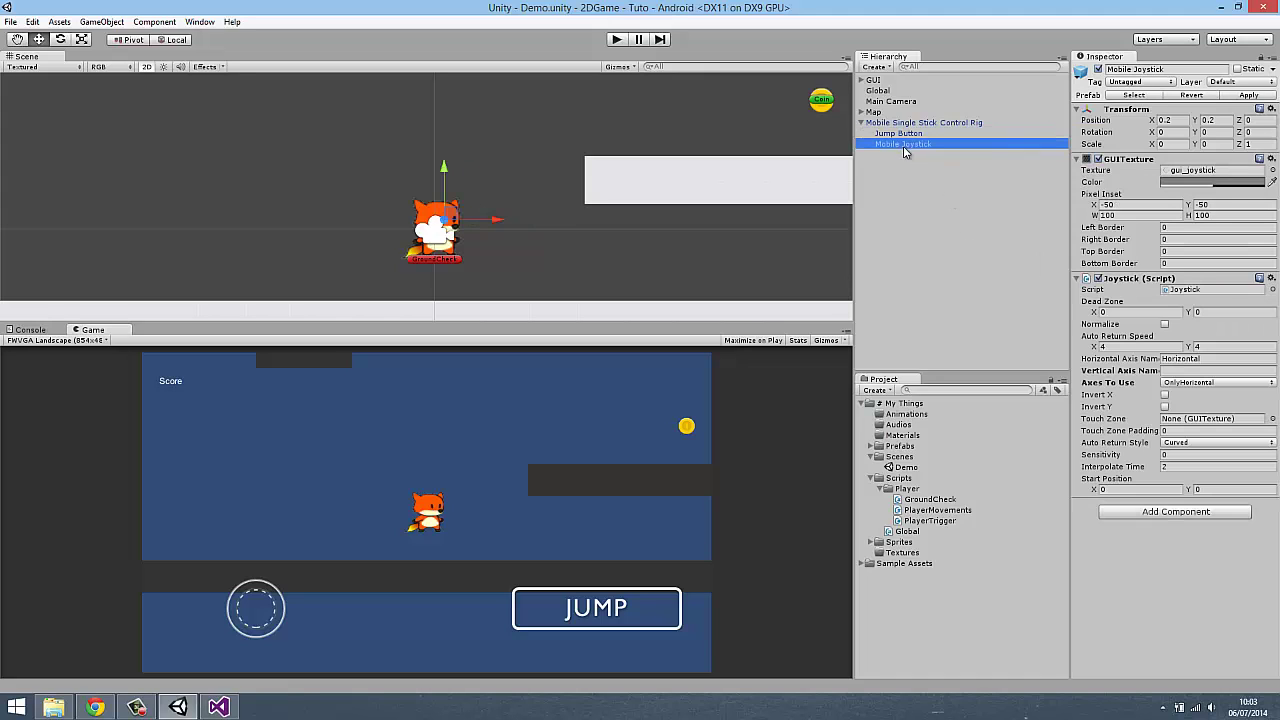
pyautogui.click(1203, 171)
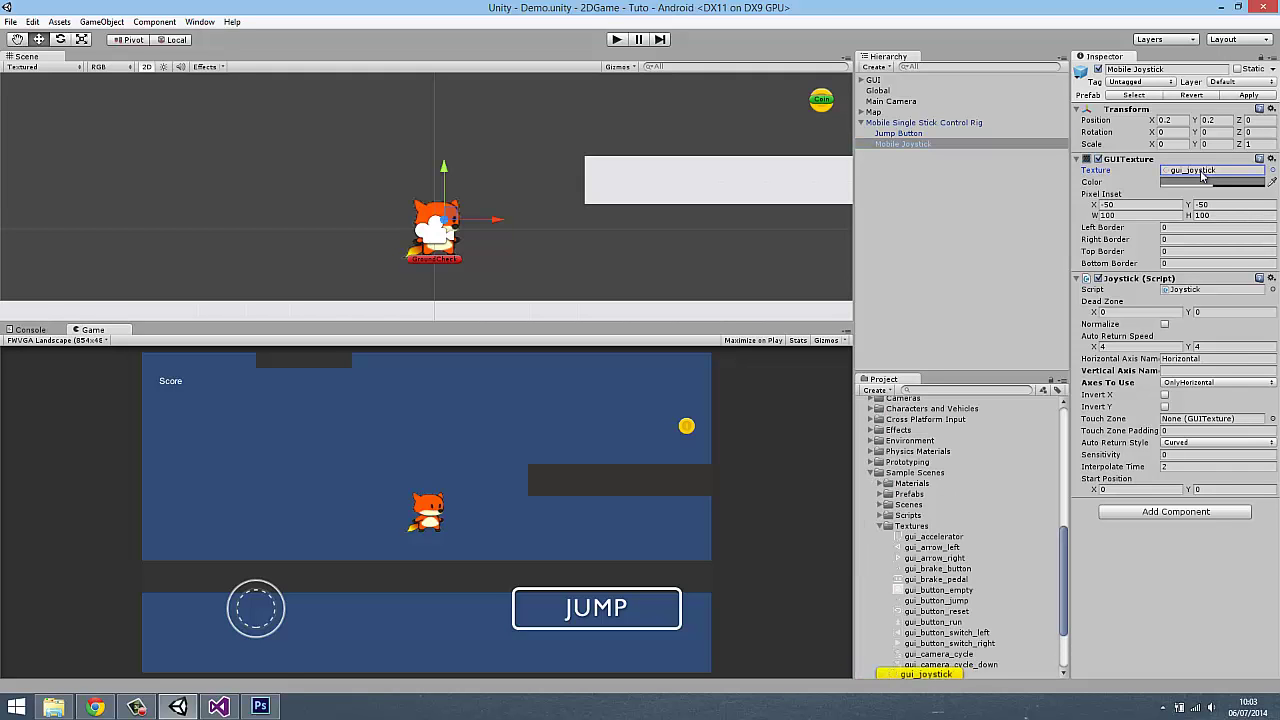
pyautogui.doubleClick(933, 676)
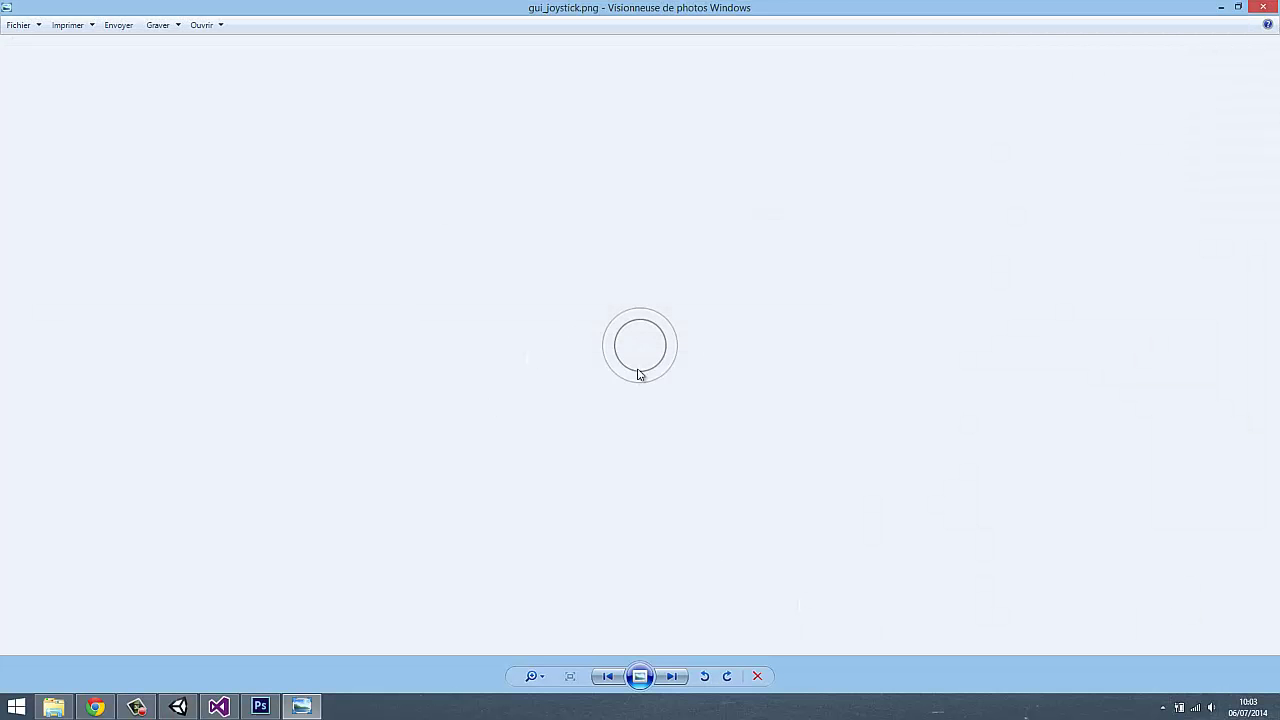
pyautogui.click(1268, 7)
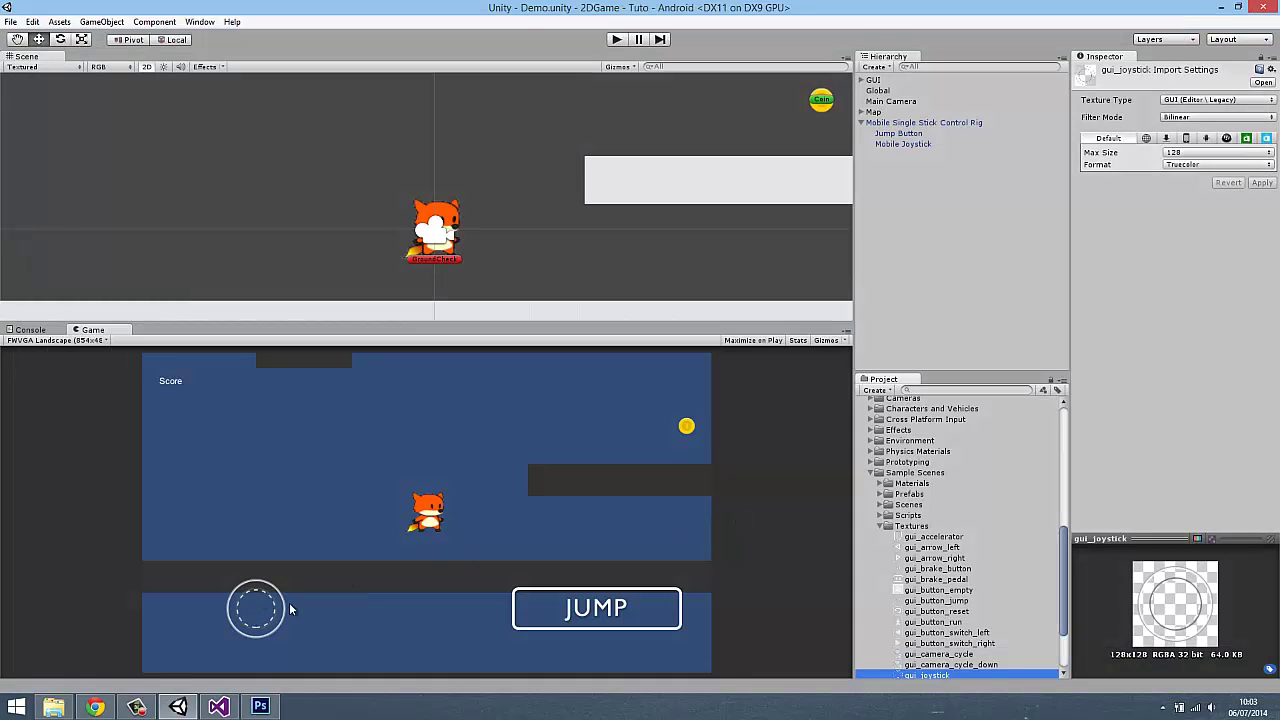
pyautogui.click(260, 707)
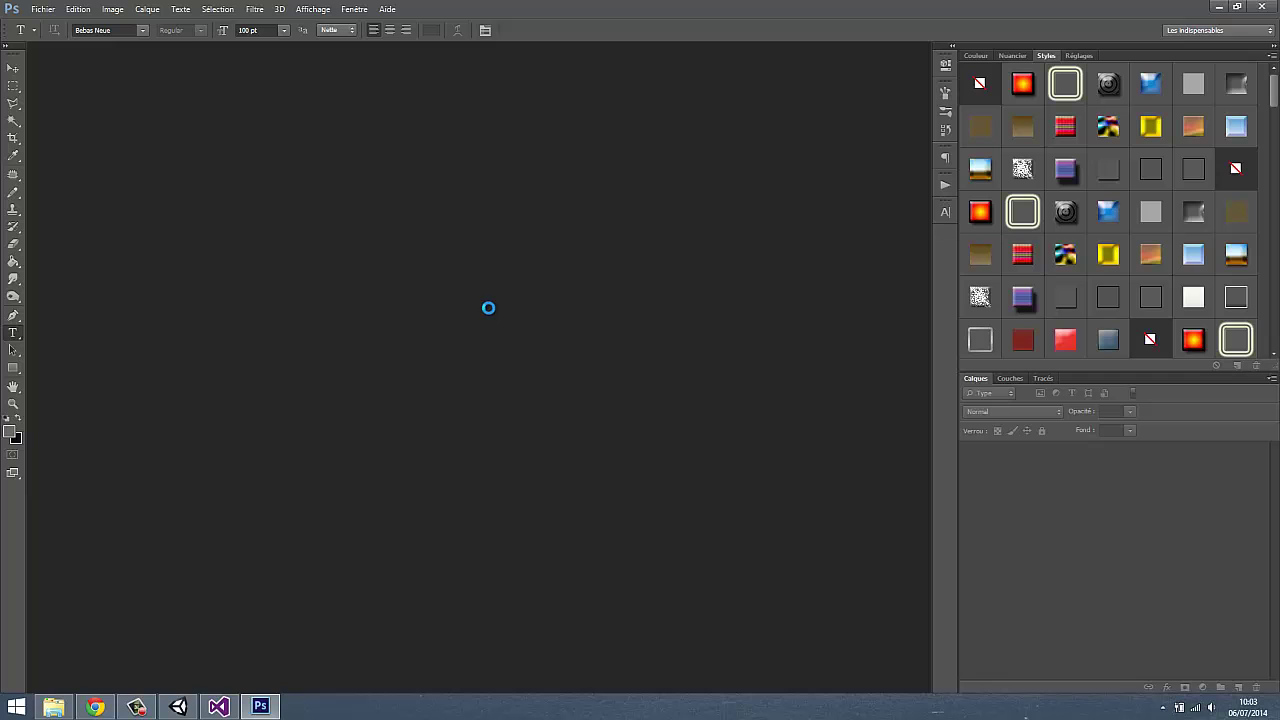
# Step: Create a new 256×256 px document and unlock its background as Calque 0
pyautogui.hotkey('ctrl', 'n')
pyautogui.doubleClick(556, 242)
pyautogui.write('2')
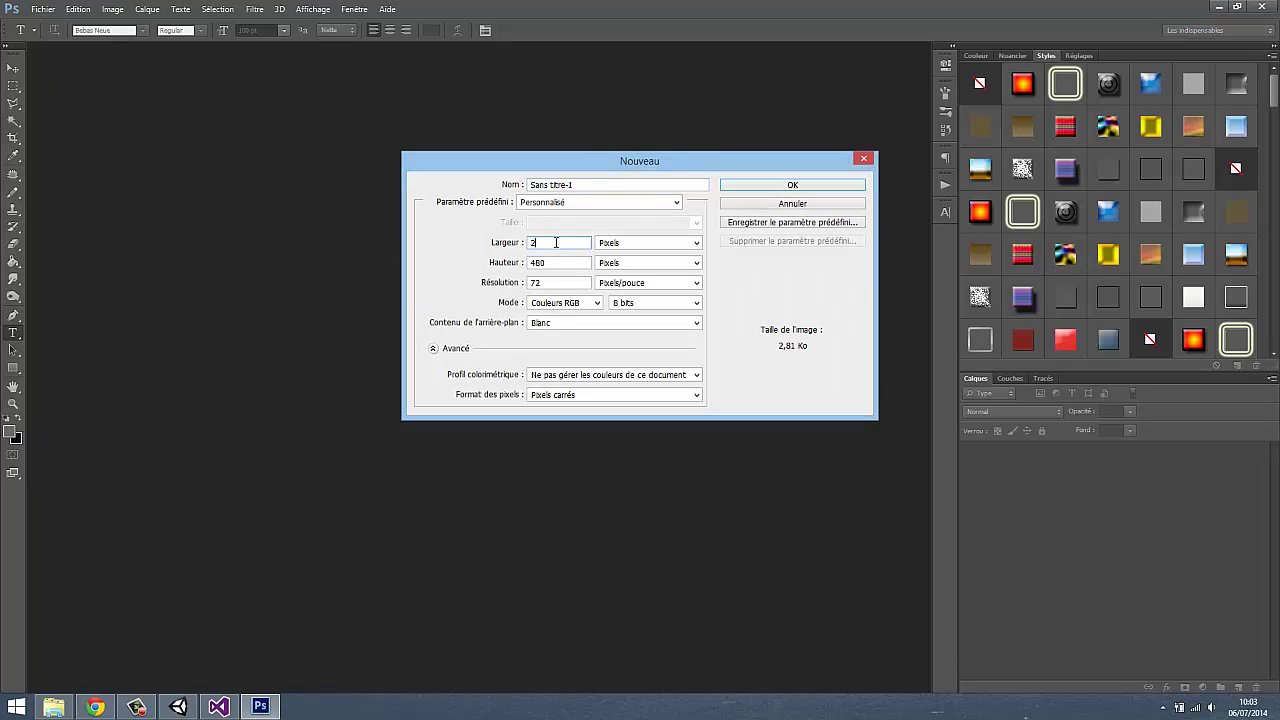
pyautogui.write('56')
pyautogui.press('Tab')
pyautogui.write('256')
pyautogui.press('Return')
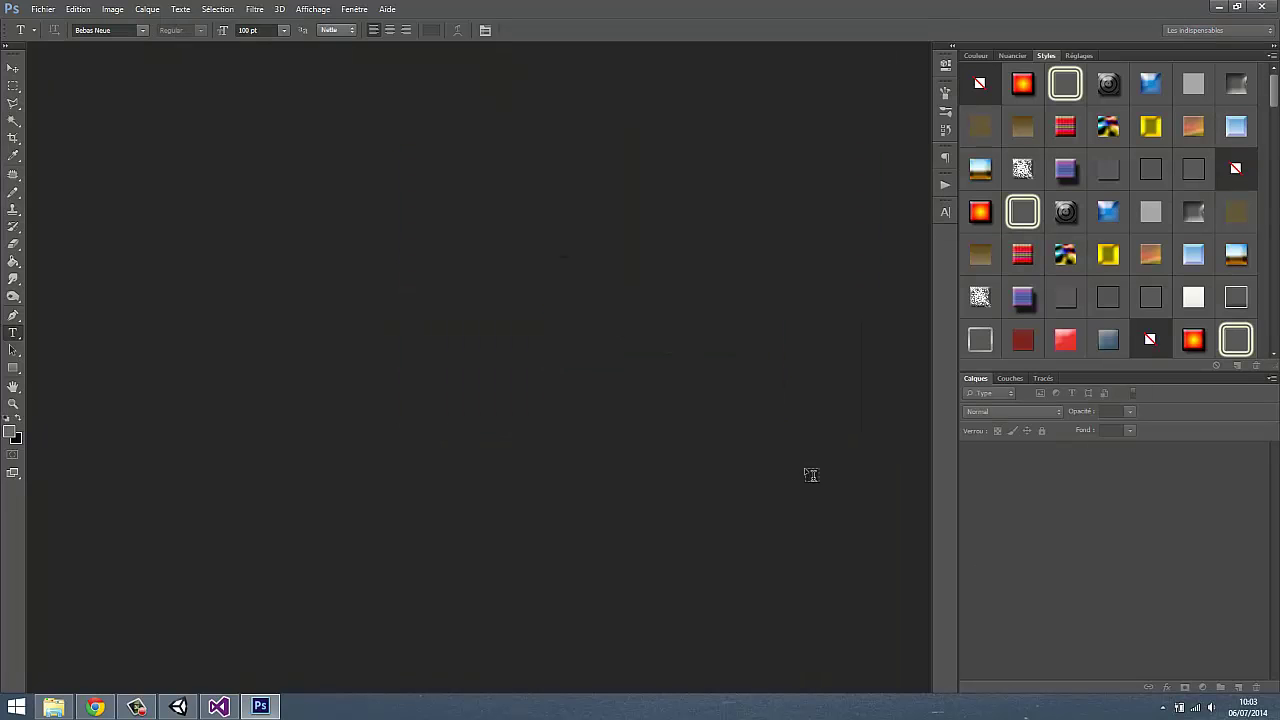
pyautogui.doubleClick(1094, 456)
pyautogui.press('Return')
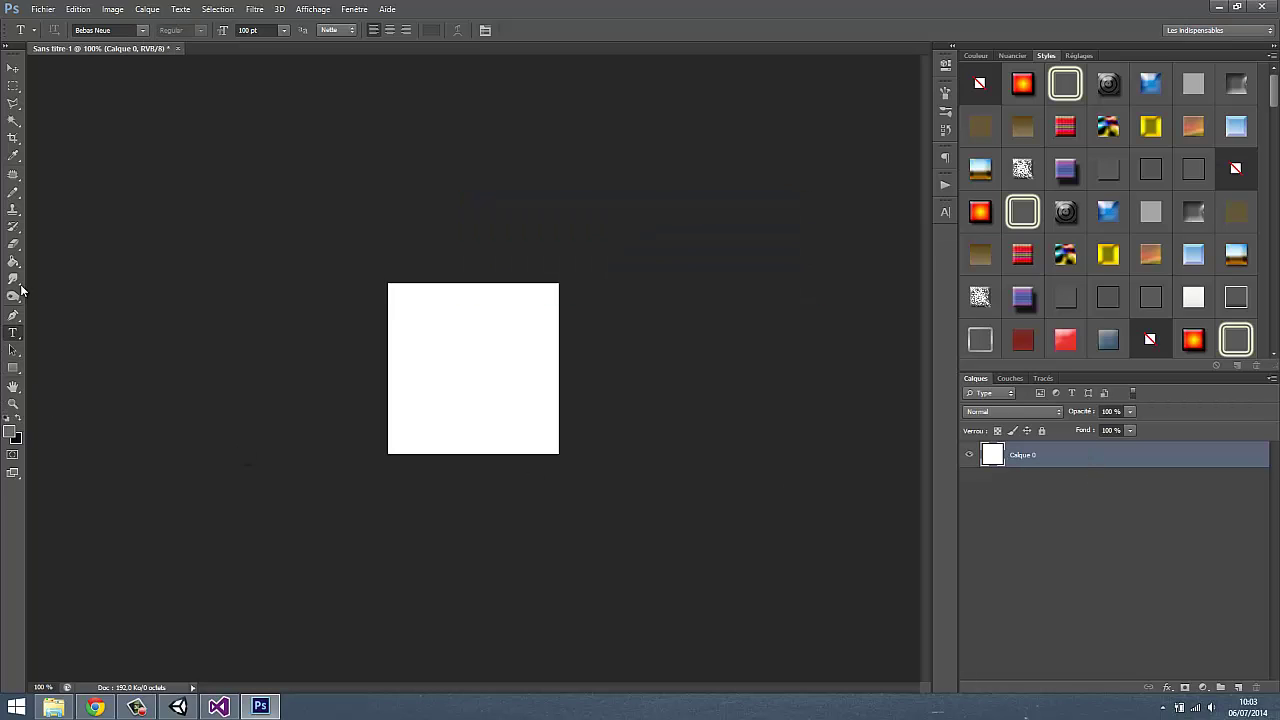
# Step: Draw a 225×225 px circle with a blue outline and cyan fill
pyautogui.click(7, 371)
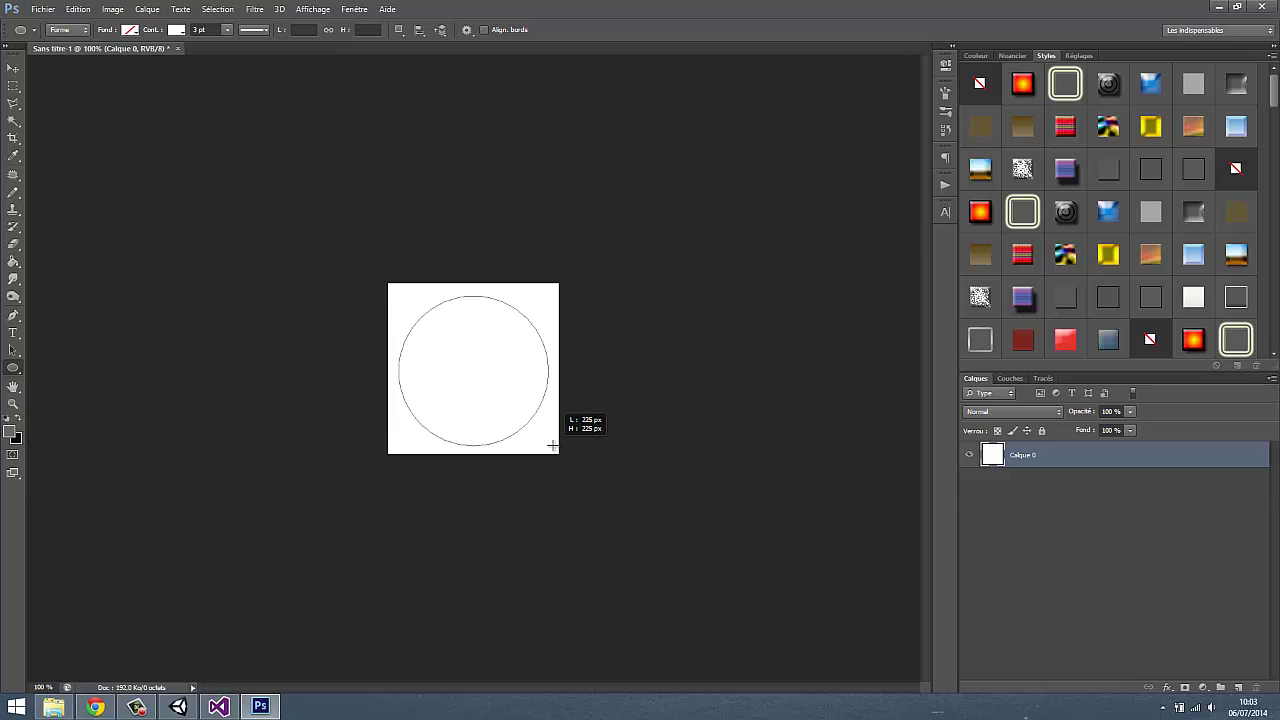
pyautogui.keyDown('shift'); pyautogui.moveTo(518, 421); pyautogui.dragTo(549, 446); pyautogui.keyUp('shift')
pyautogui.click(175, 30)
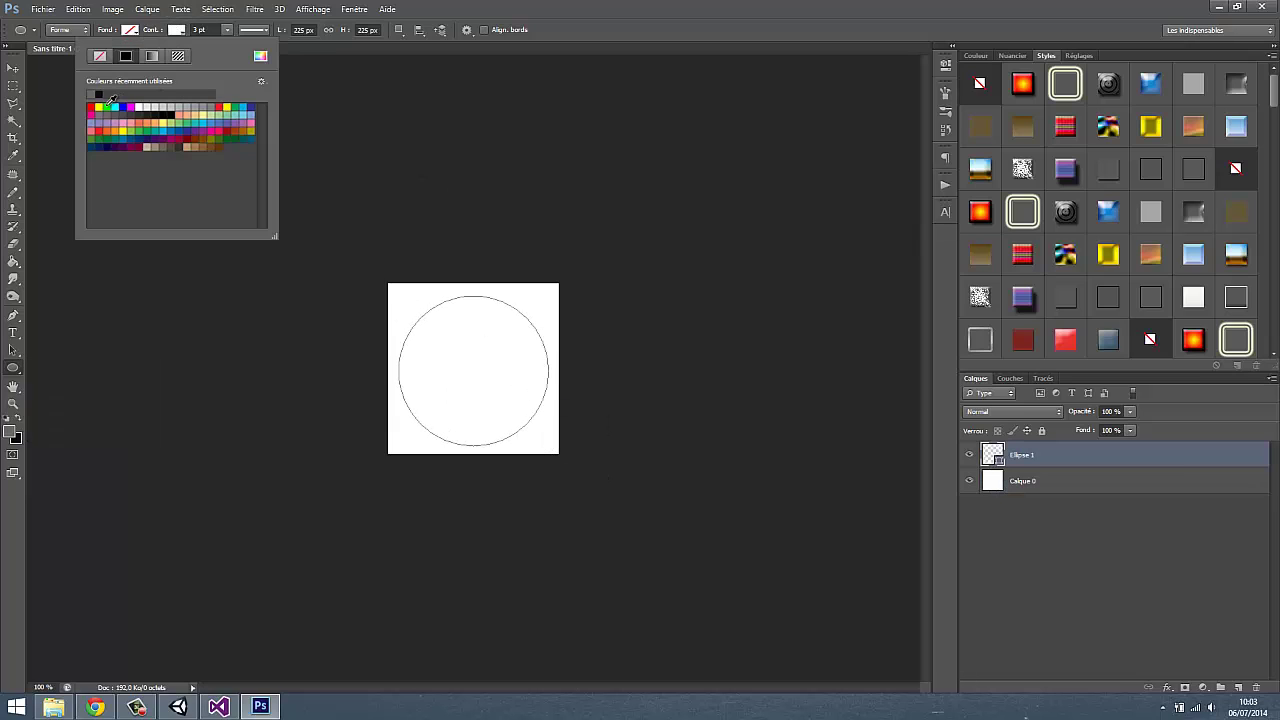
pyautogui.click(123, 106)
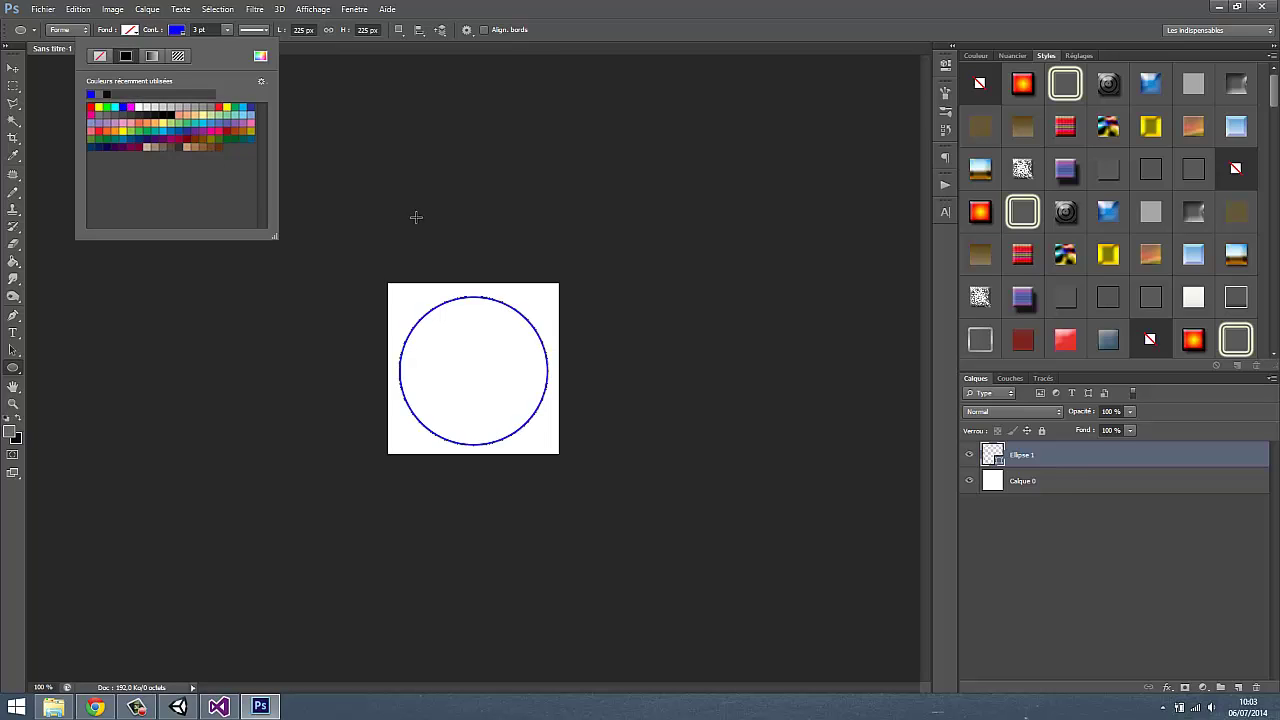
pyautogui.click(366, 192)
pyautogui.click(130, 30)
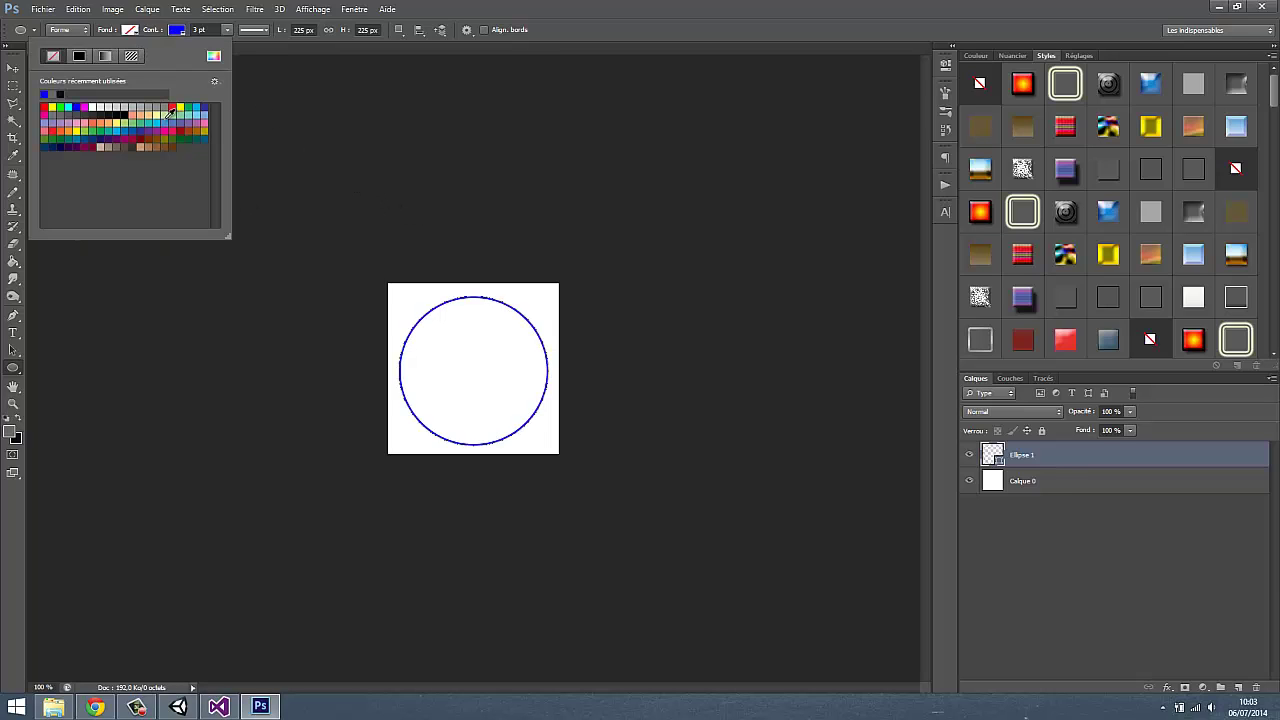
pyautogui.click(200, 104)
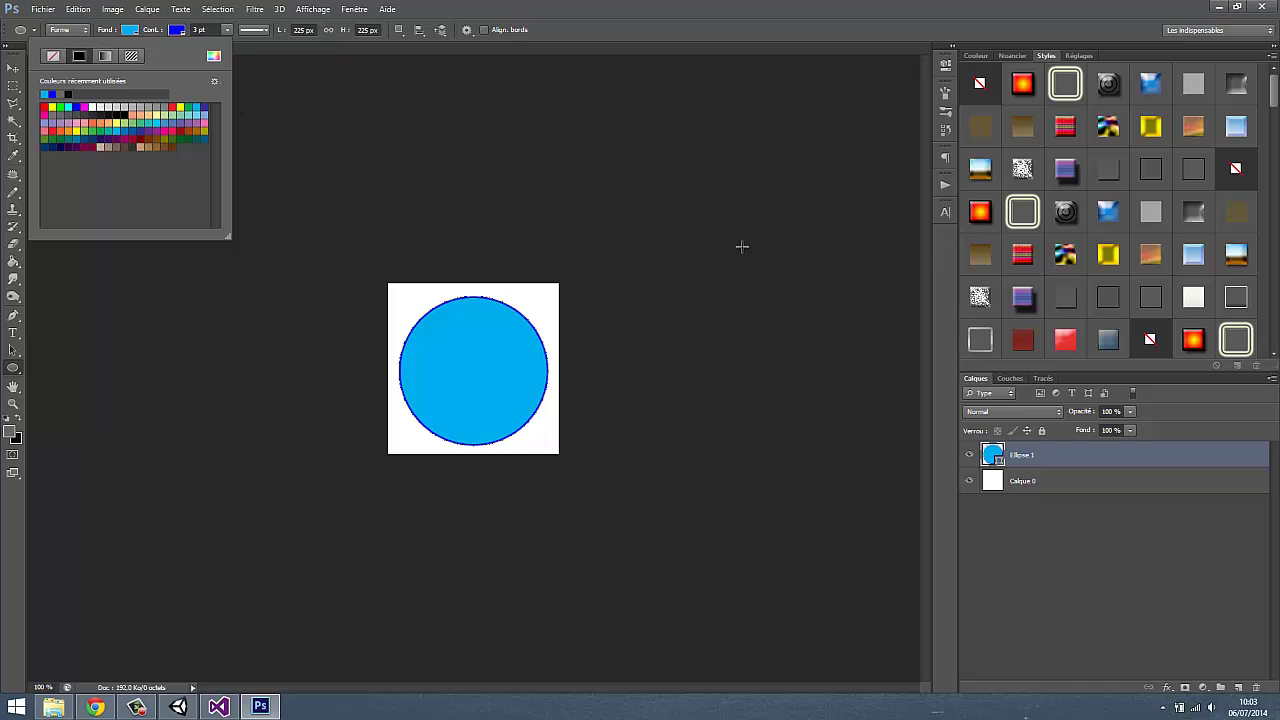
pyautogui.click(1230, 576)
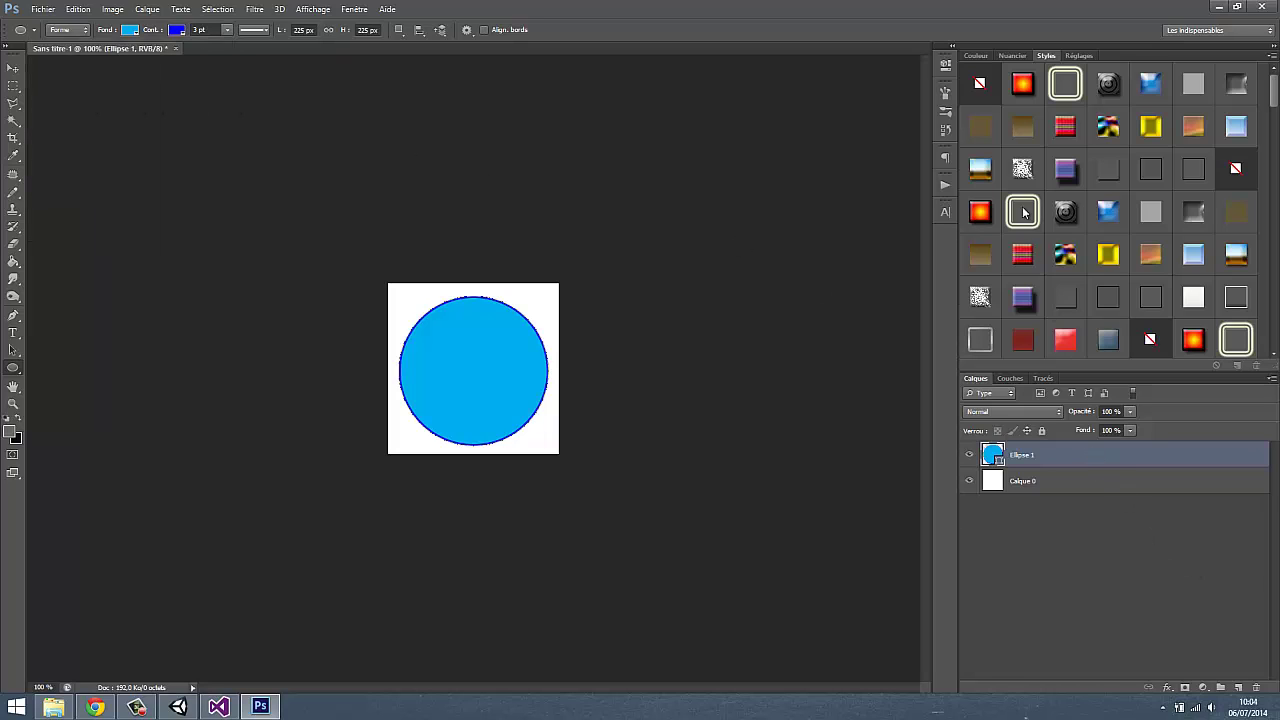
# Step: Rasterise the Ellipse 1 layer and hide the white Calque 0 background
pyautogui.rightClick(1094, 455)
pyautogui.click(1000, 280)
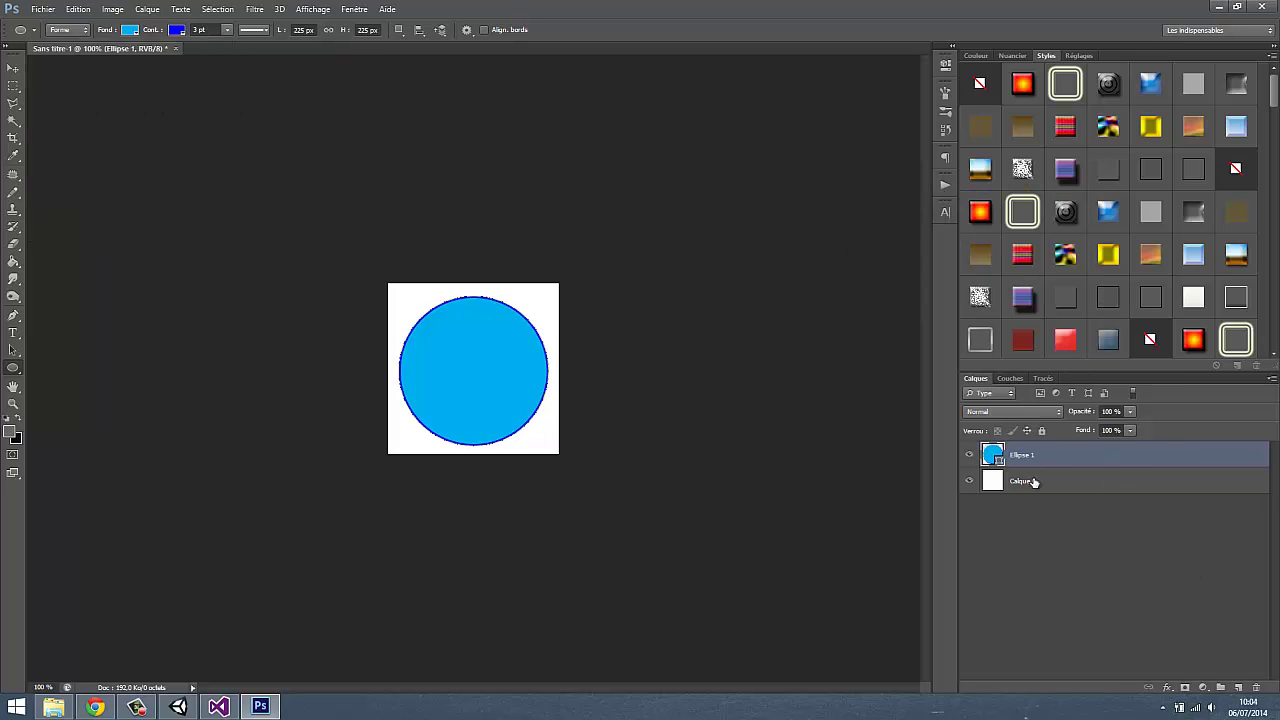
pyautogui.click(969, 481)
# Step: Save the circle as joystick.png on the Desktop (Bureau), then quit Photoshop
pyautogui.click(42, 9)
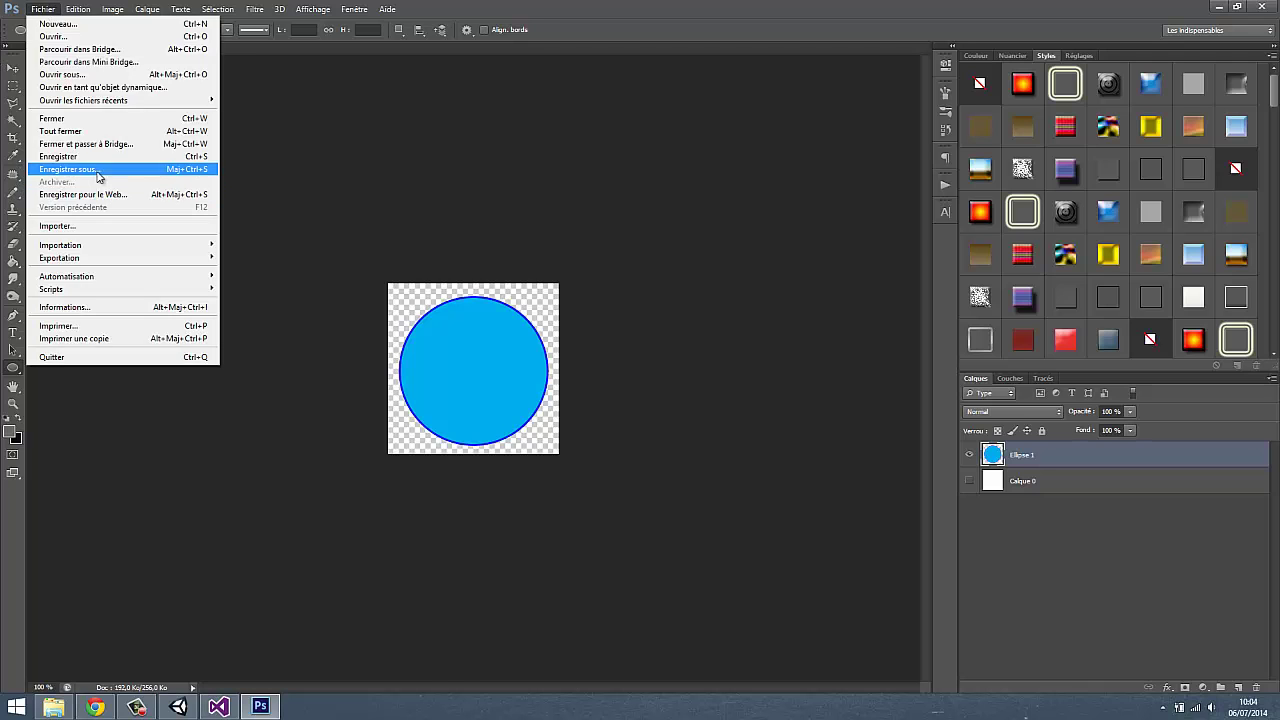
pyautogui.click(70, 167)
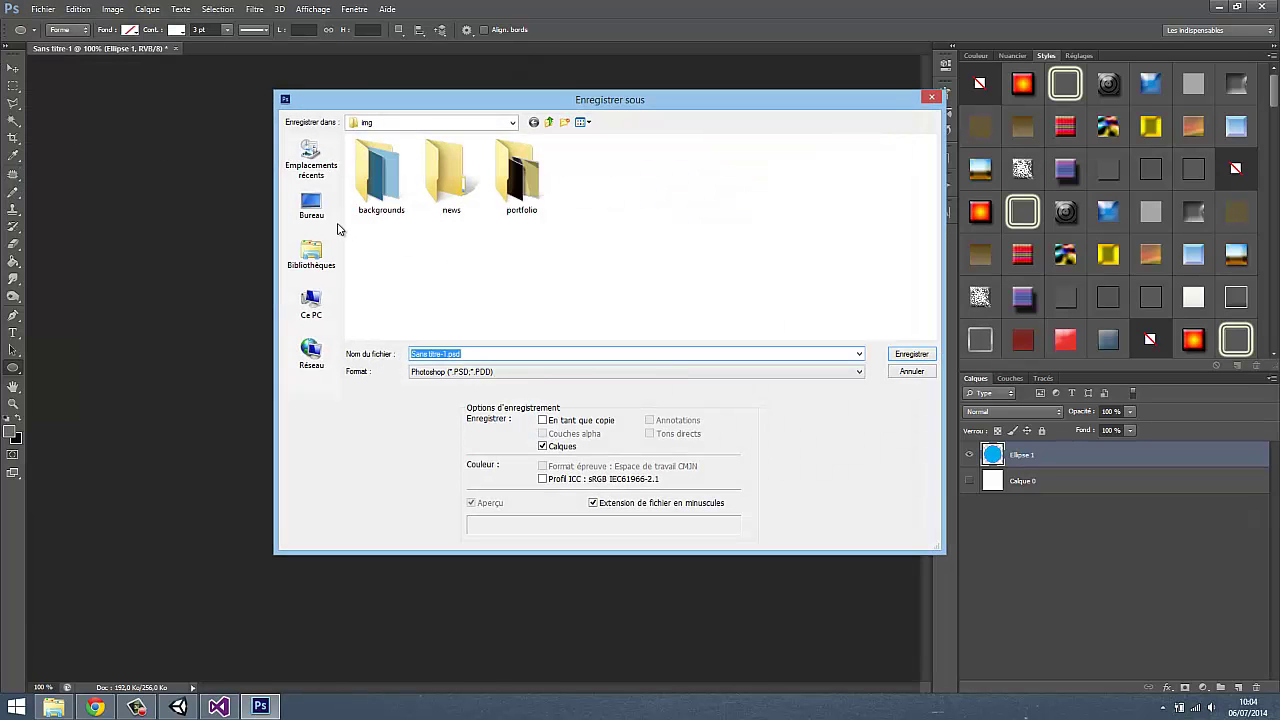
pyautogui.click(311, 205)
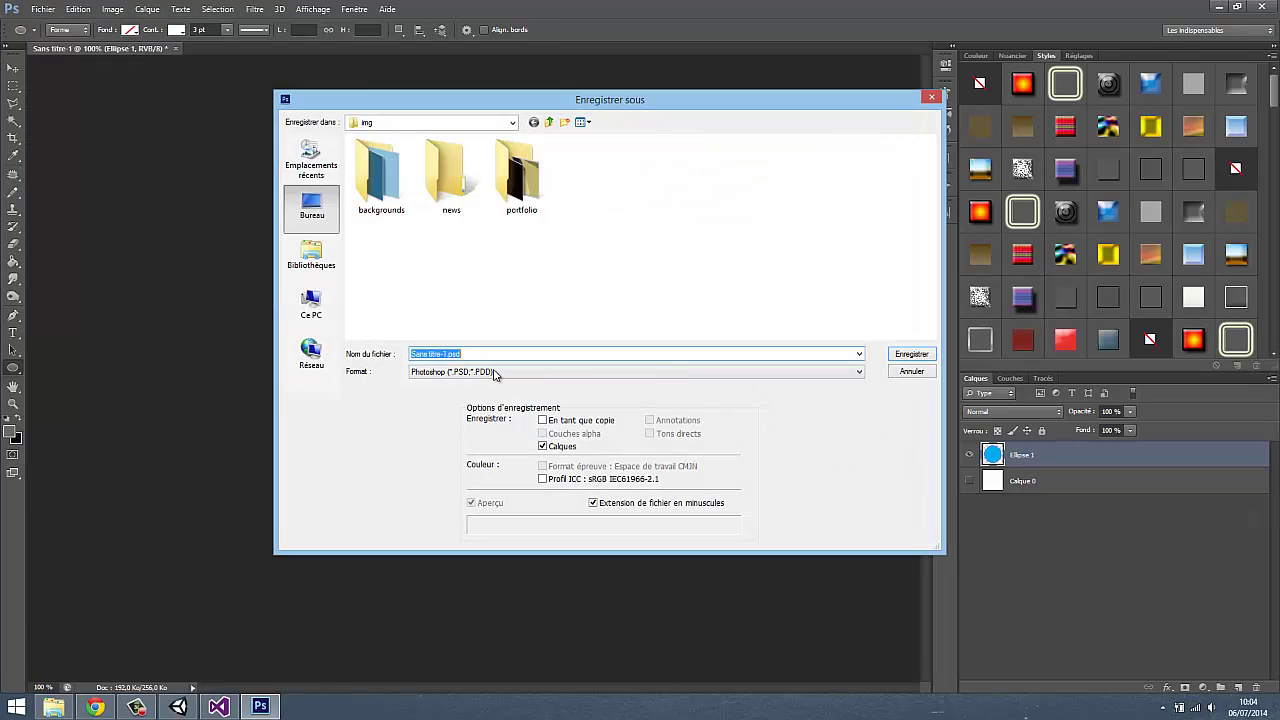
pyautogui.write('joystick')
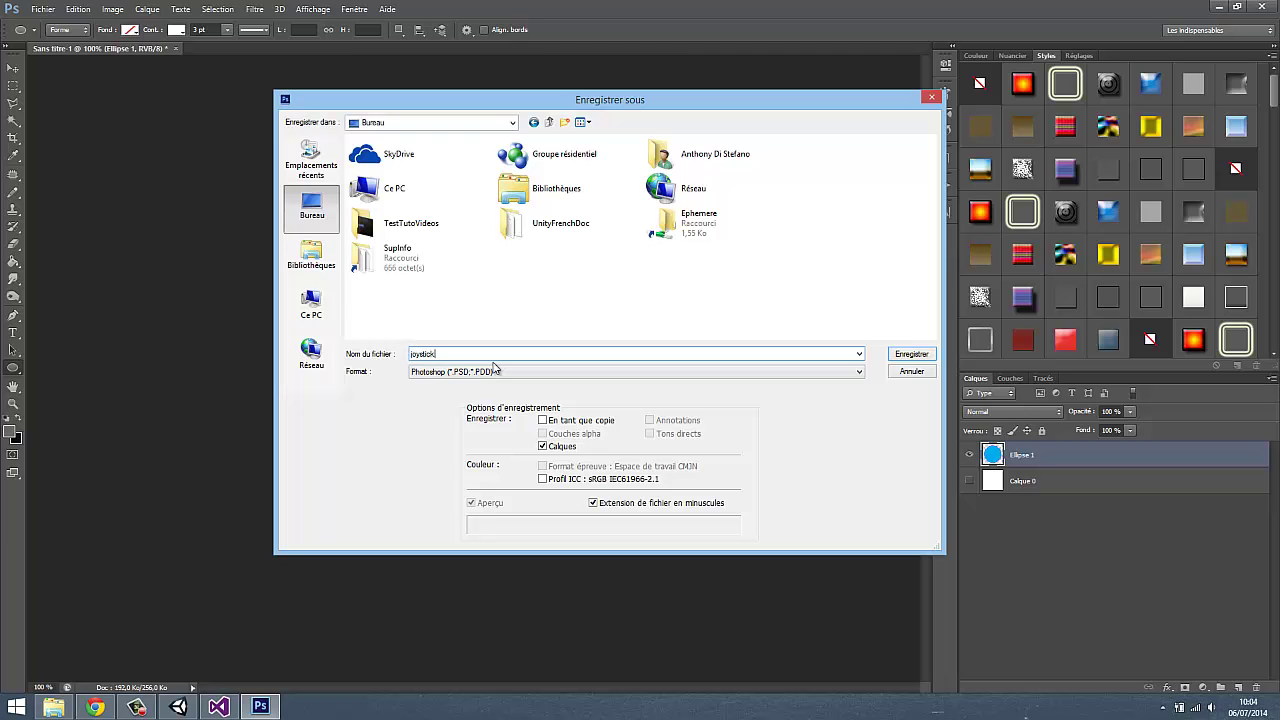
pyautogui.press('Tab')
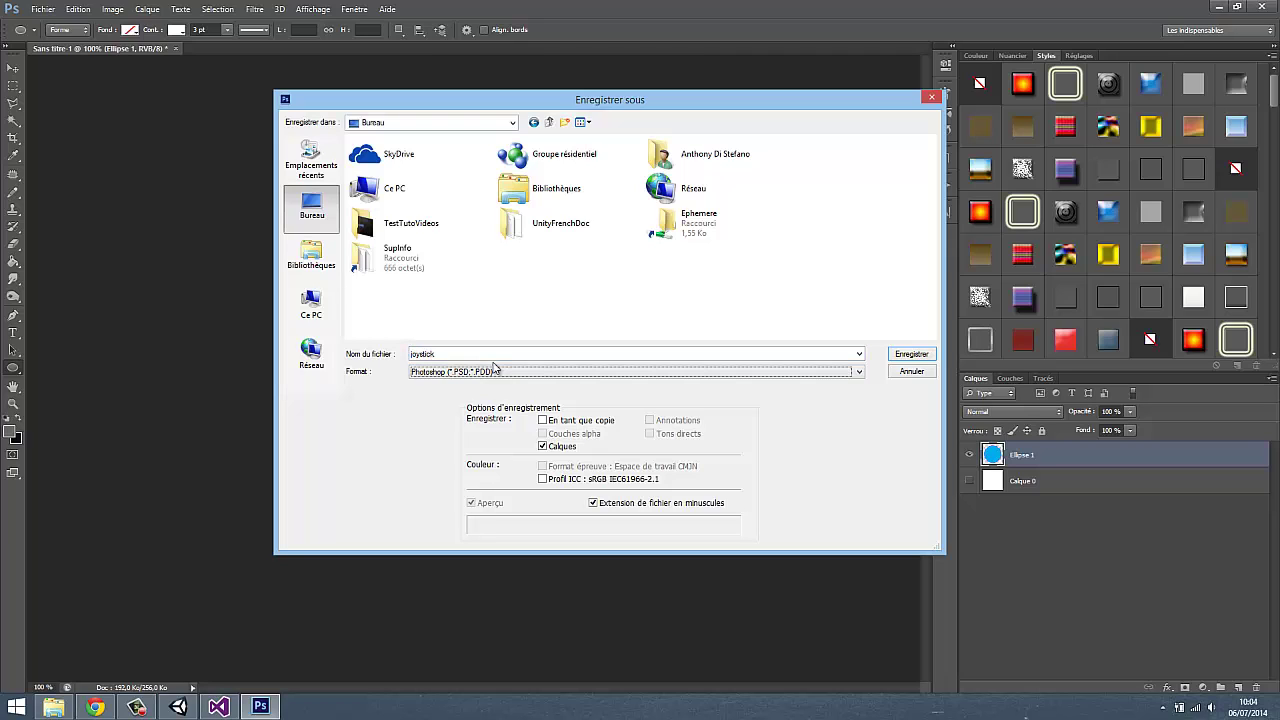
pyautogui.write('.png')
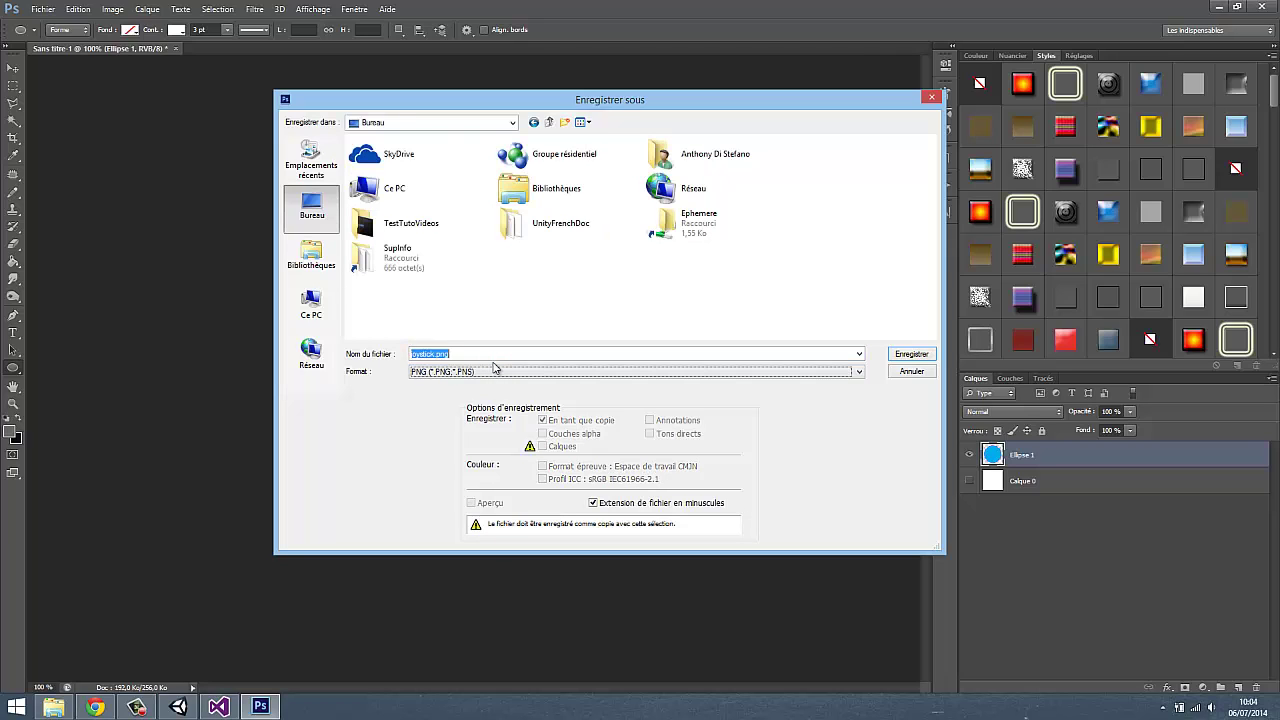
pyautogui.press('Return')
pyautogui.click(668, 225)
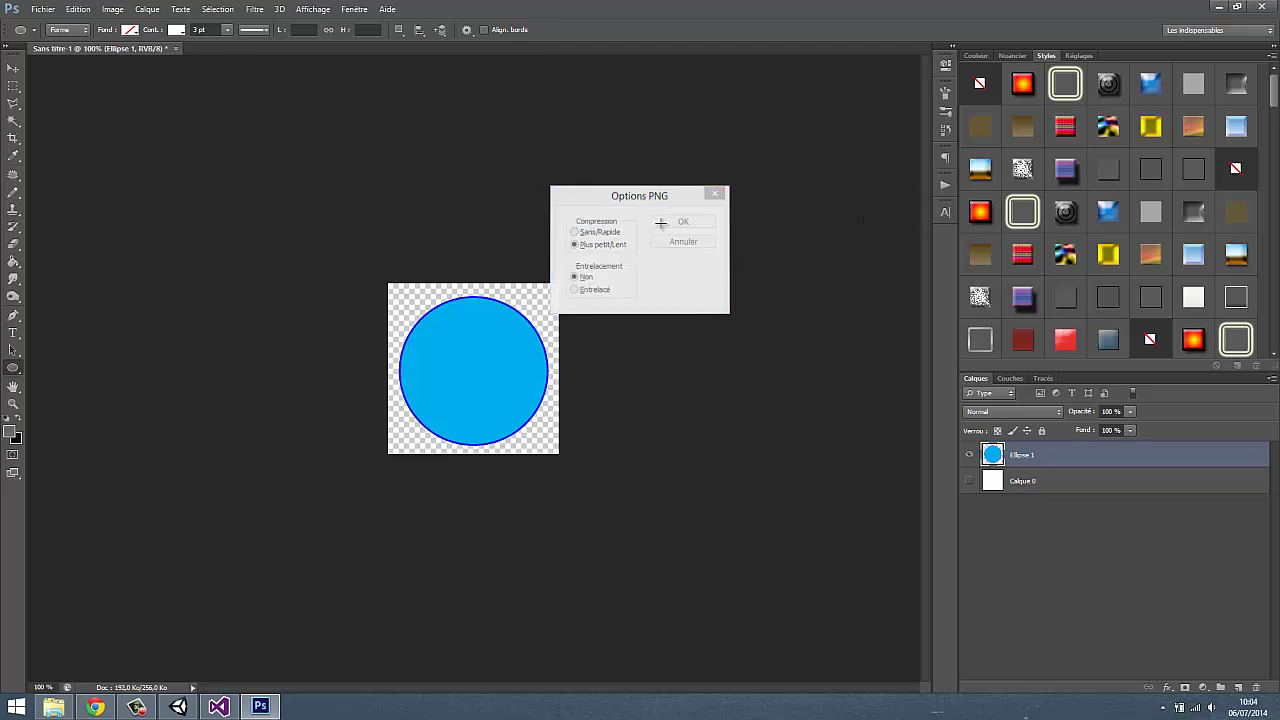
pyautogui.click(1259, 7)
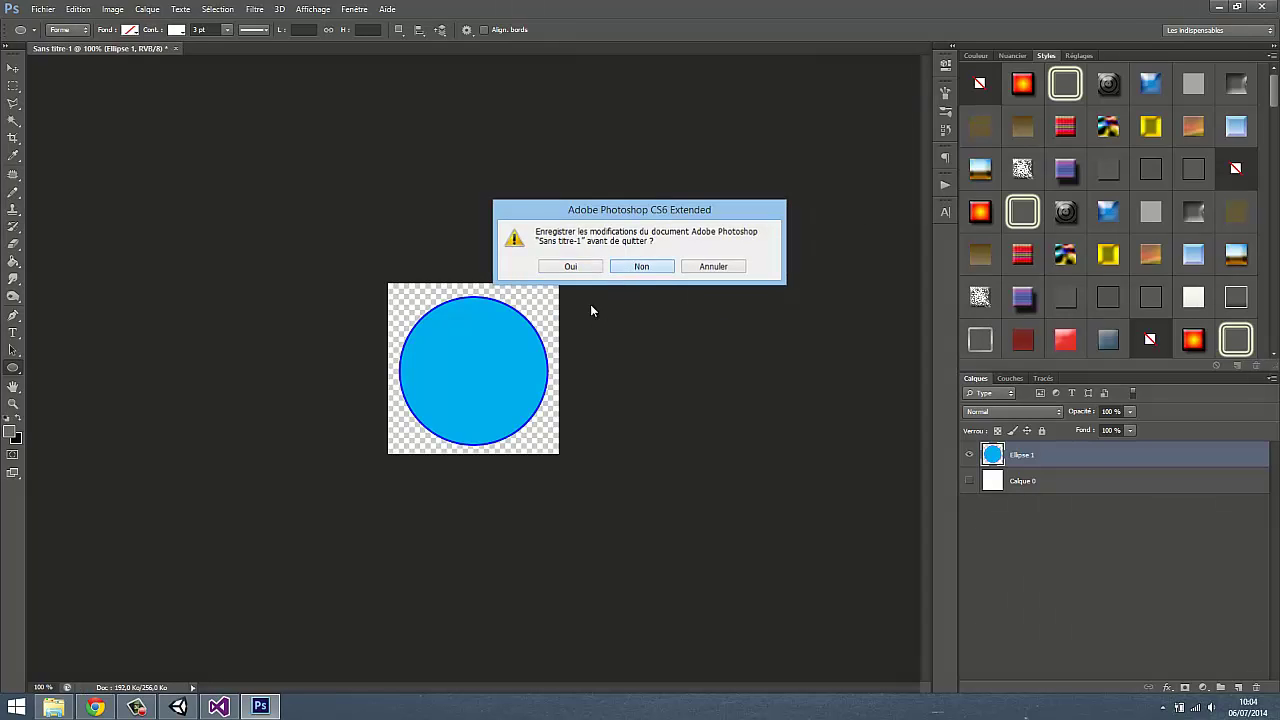
pyautogui.click(640, 266)
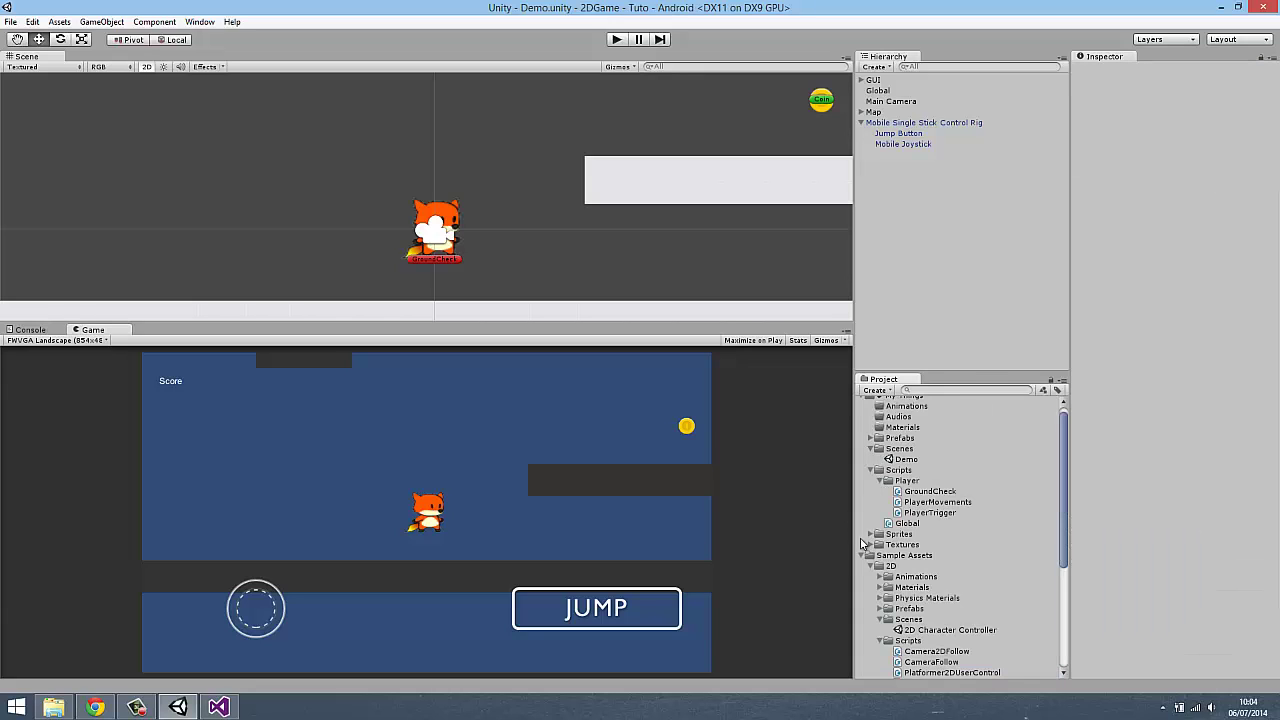
# Step: Import joystick as a Sprite at max size 256, Truecolor, and assign it to Mobile Joystick's Texture
pyautogui.click(870, 545)
pyautogui.click(912, 555)
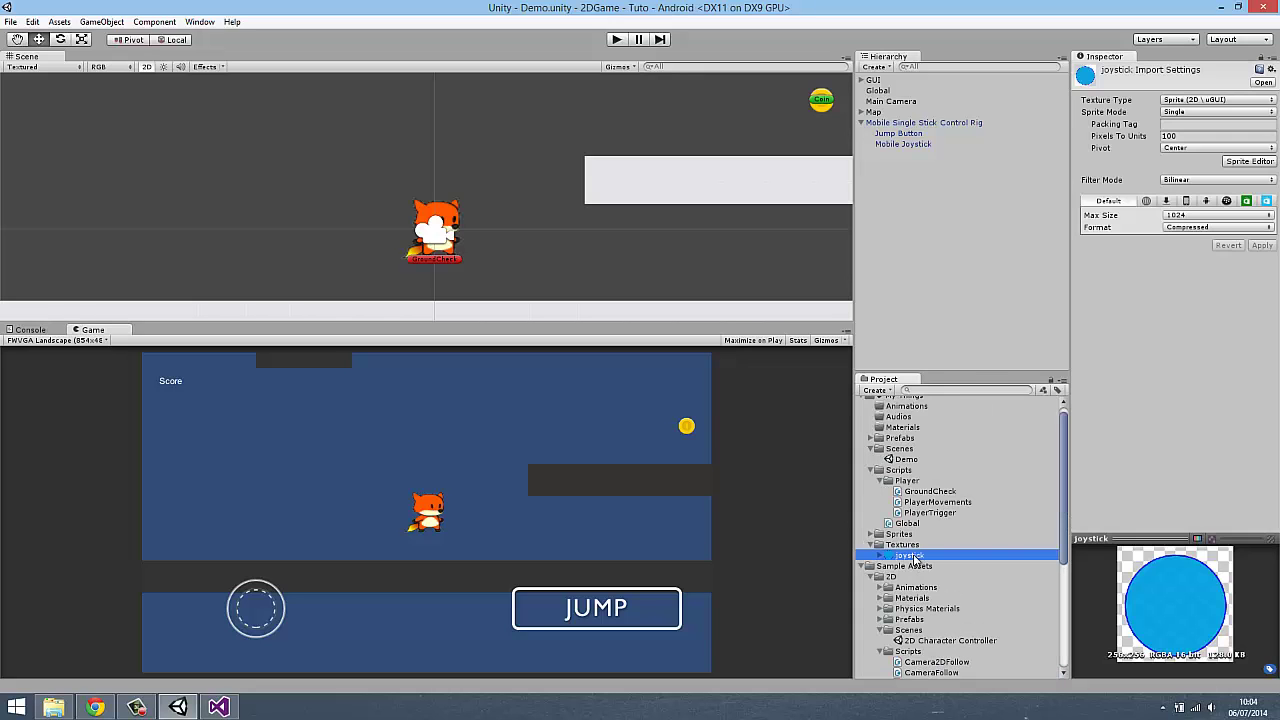
pyautogui.click(1203, 103)
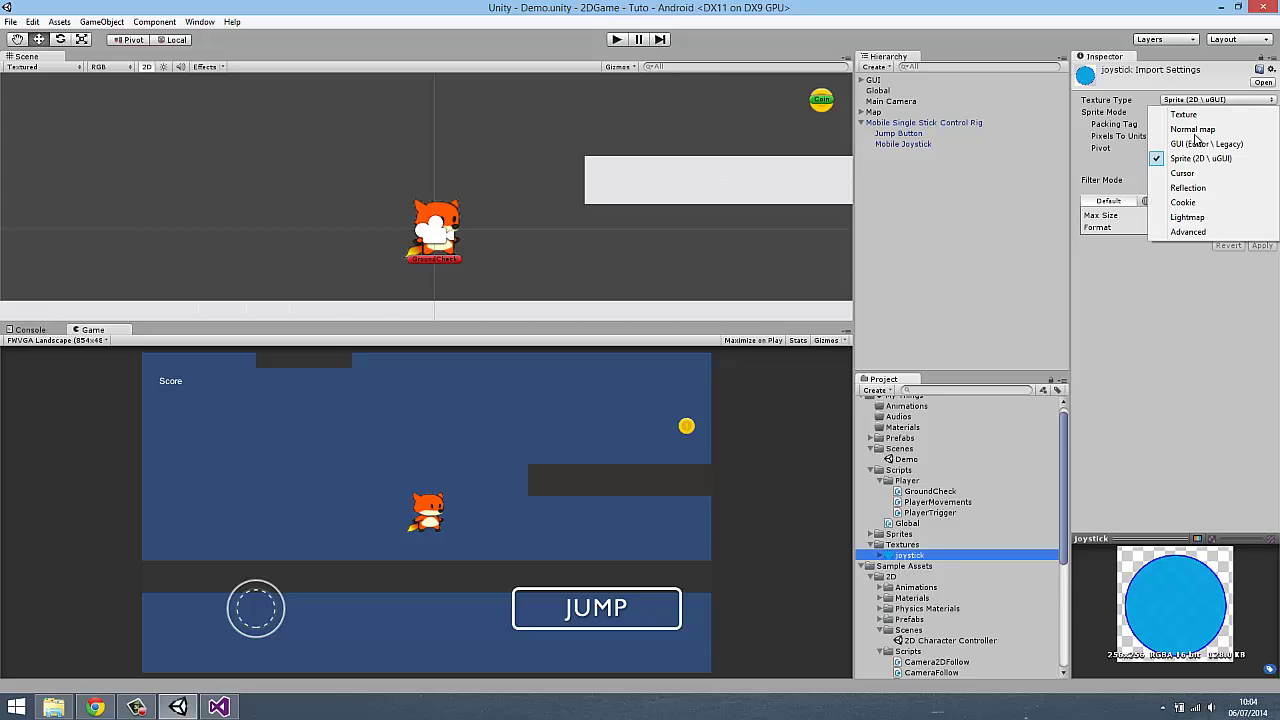
pyautogui.click(1198, 316)
pyautogui.click(1187, 216)
pyautogui.click(1210, 273)
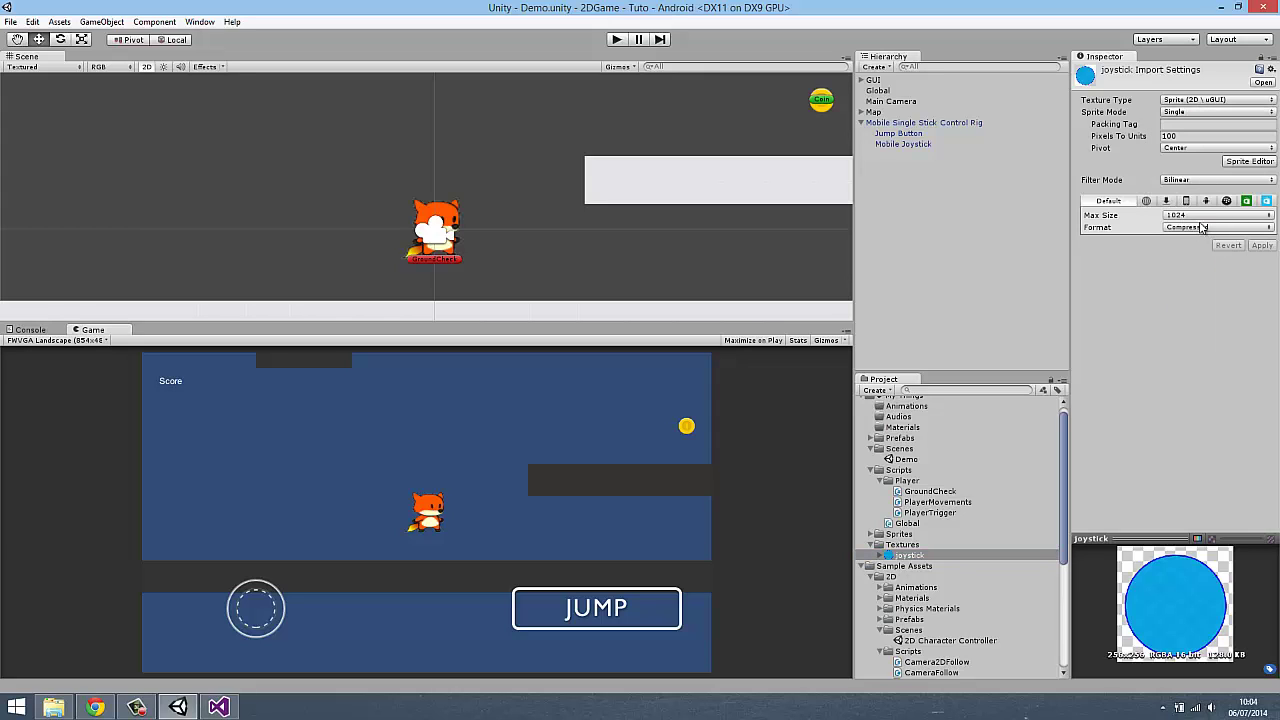
pyautogui.click(1205, 227)
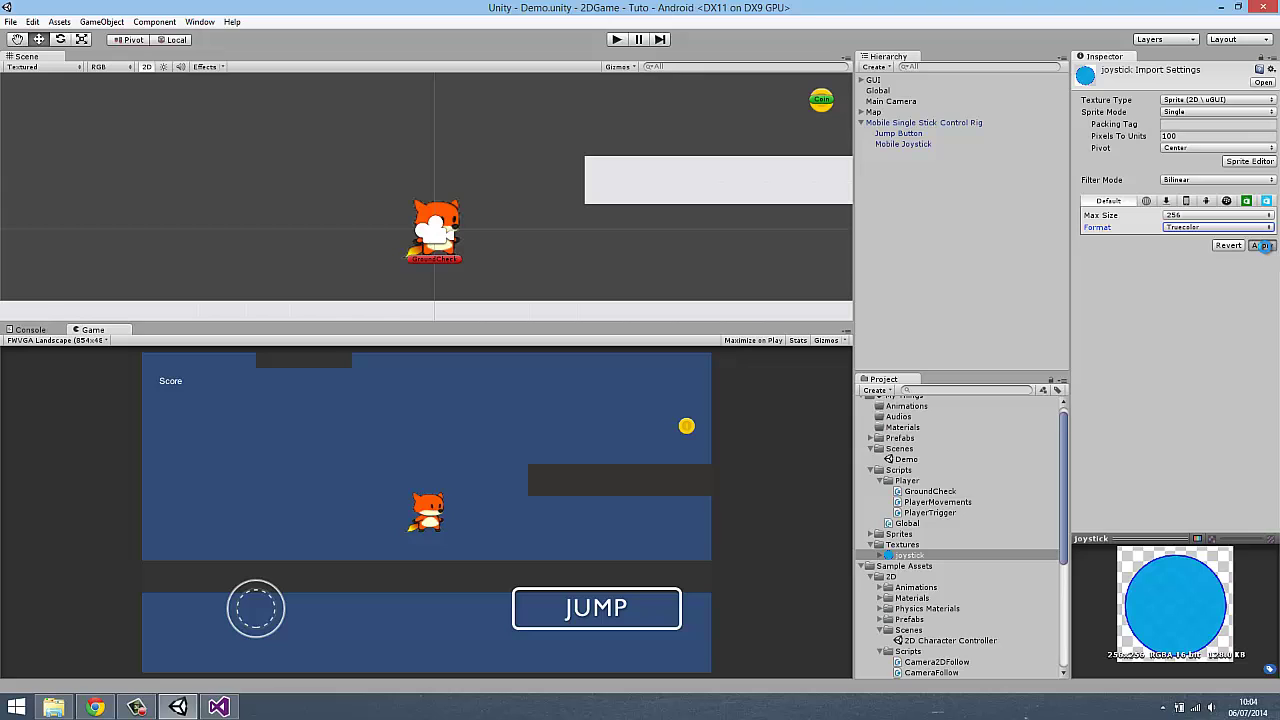
pyautogui.click(1263, 247)
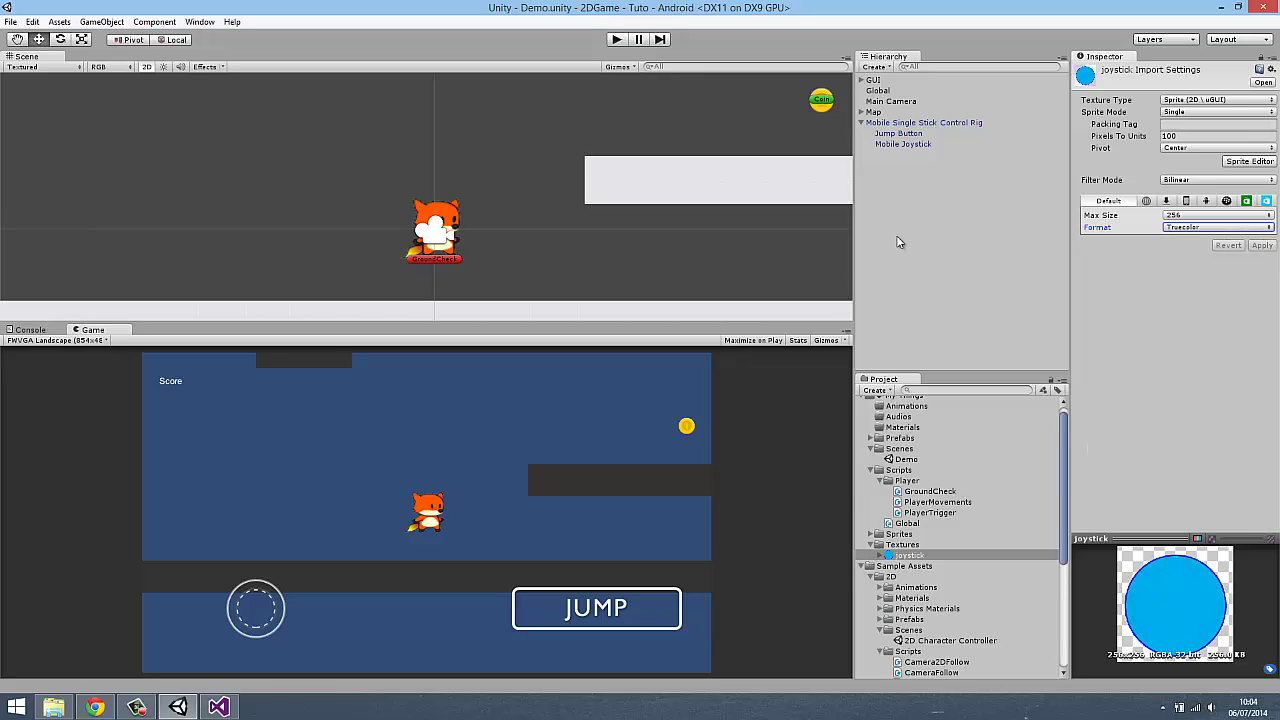
pyautogui.click(910, 146)
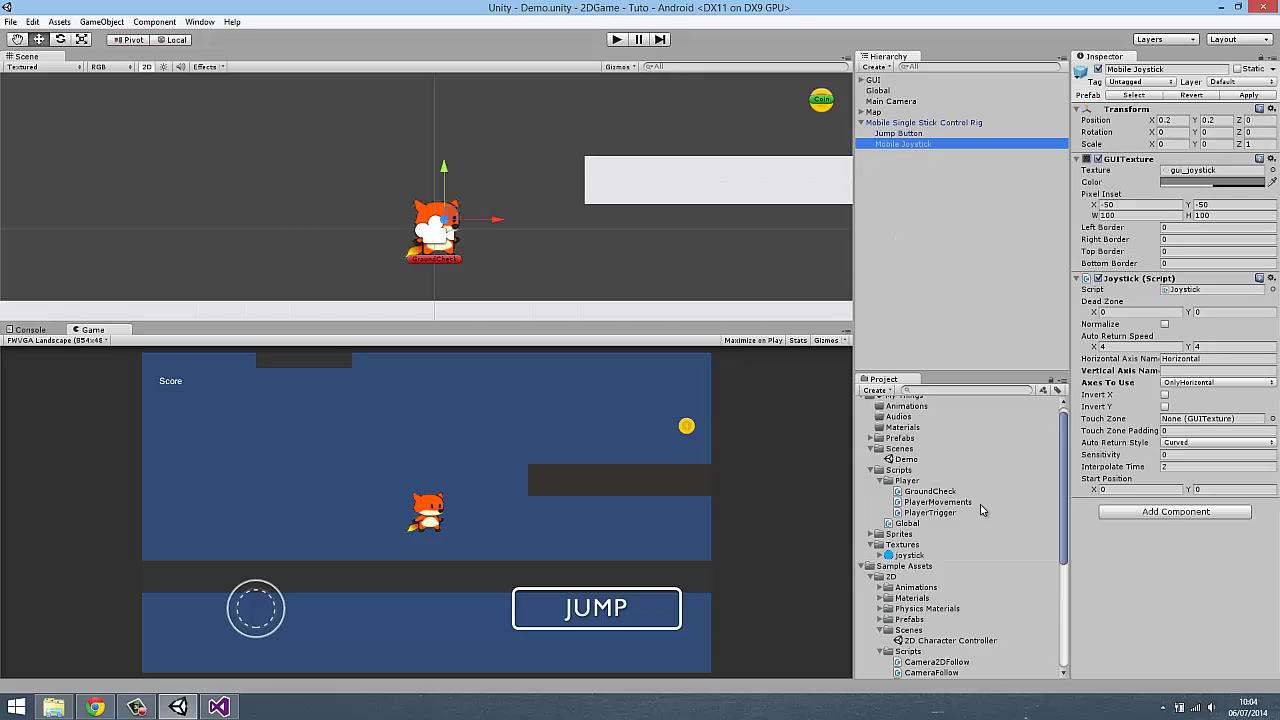
pyautogui.moveTo(910, 555)
pyautogui.mouseDown()
pyautogui.moveTo(1216, 250)
pyautogui.moveTo(1195, 177)
pyautogui.mouseUp()
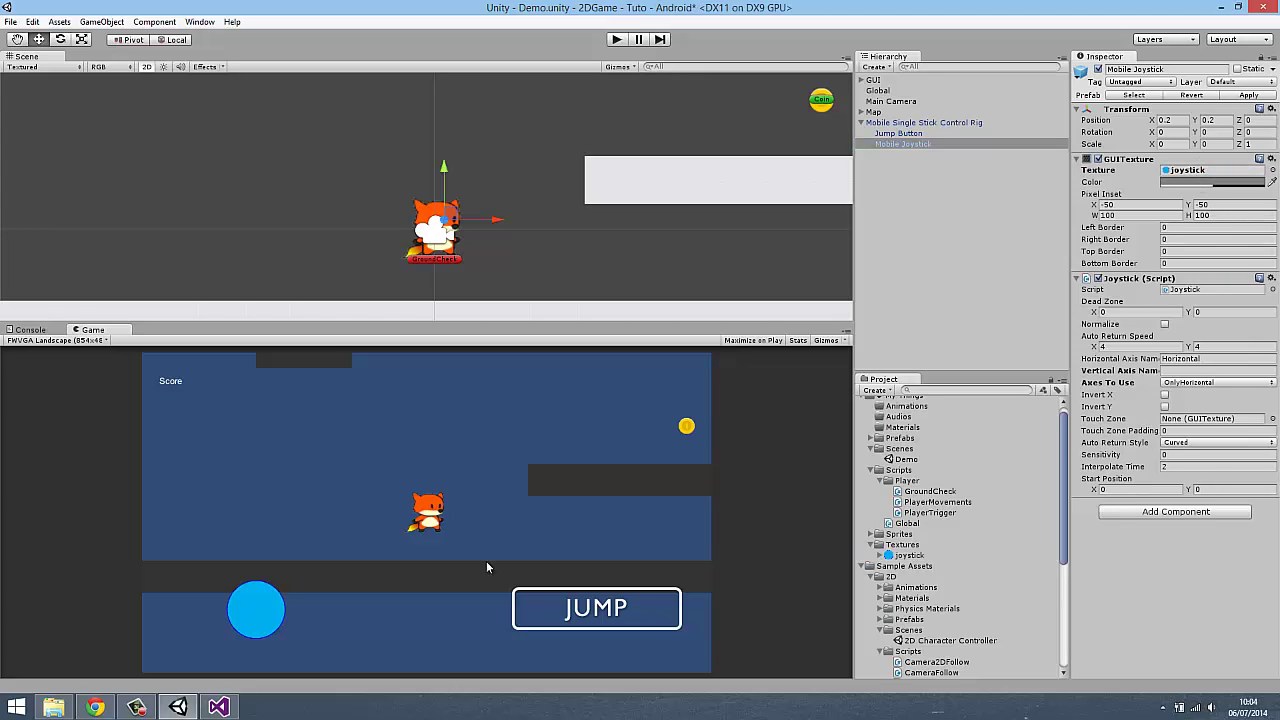
# Step: Play-test the Demo scene, running and jumping the fox until Coins reads 2, then stop playing
pyautogui.click(619, 41)
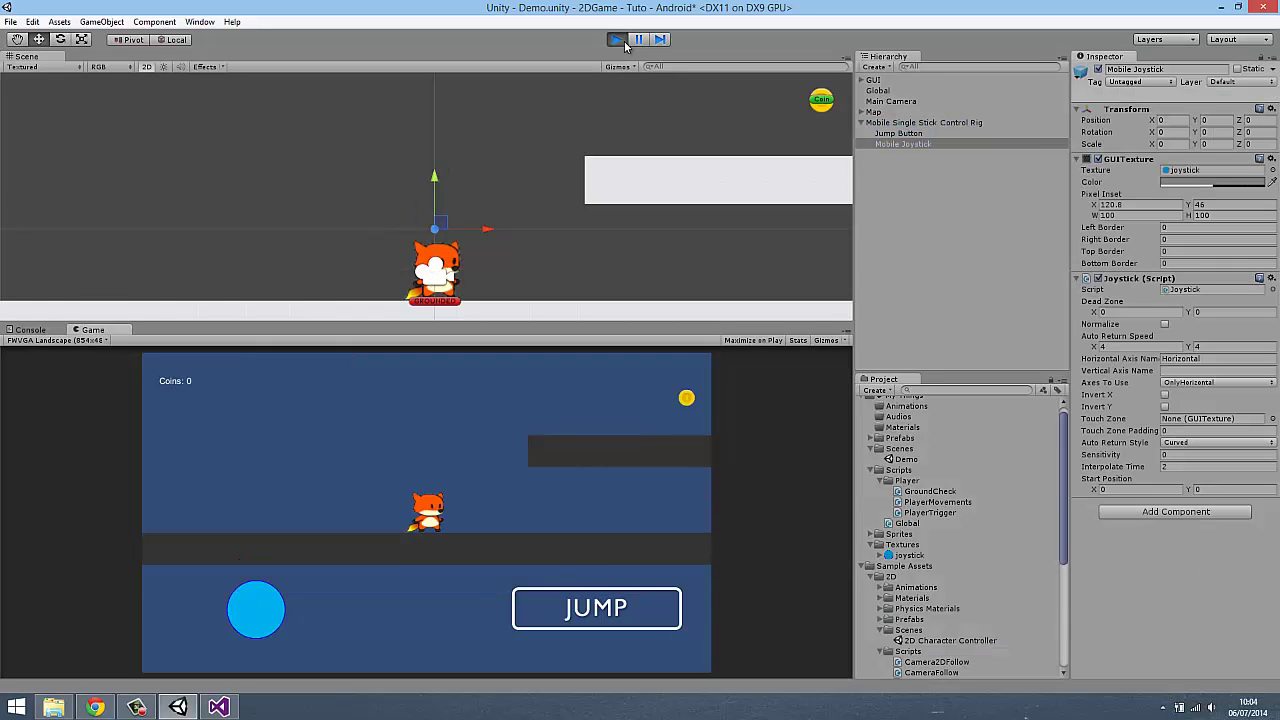
pyautogui.press('Right')
pyautogui.press('space')
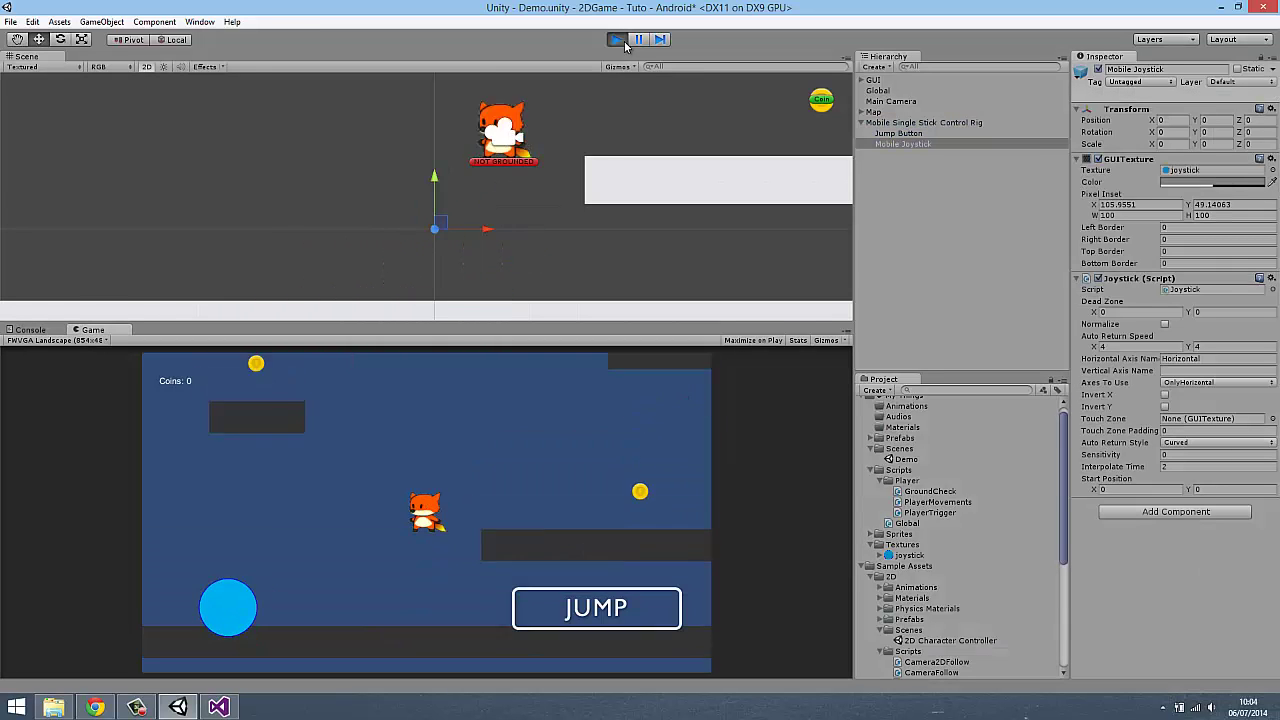
pyautogui.press('Left')
pyautogui.press('Right')
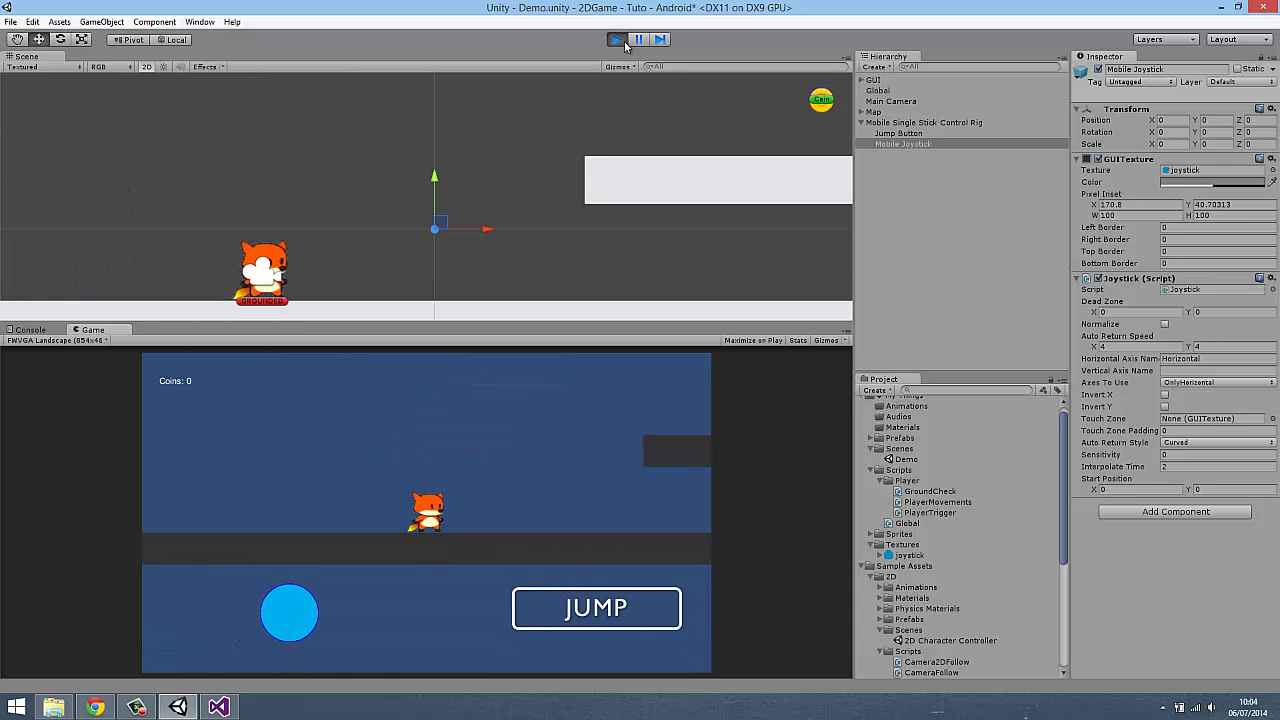
pyautogui.press('space')
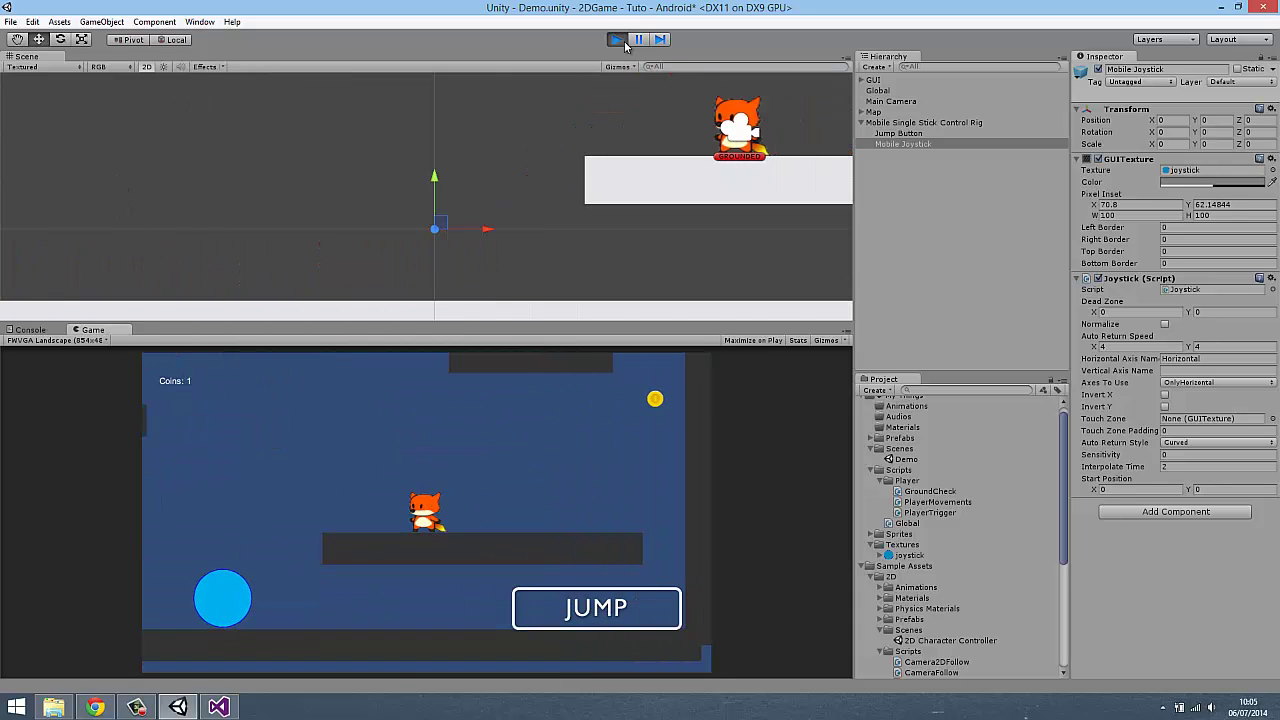
pyautogui.press('space')
pyautogui.press('Left')
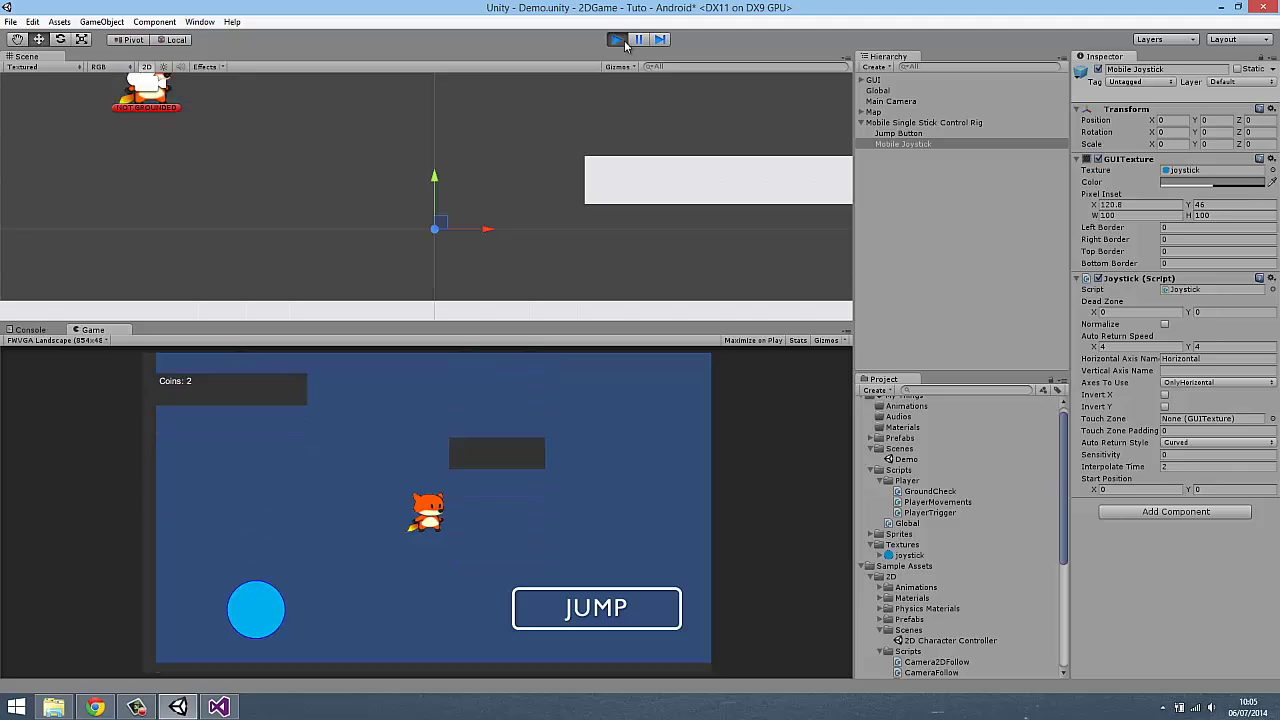
pyautogui.click(624, 44)
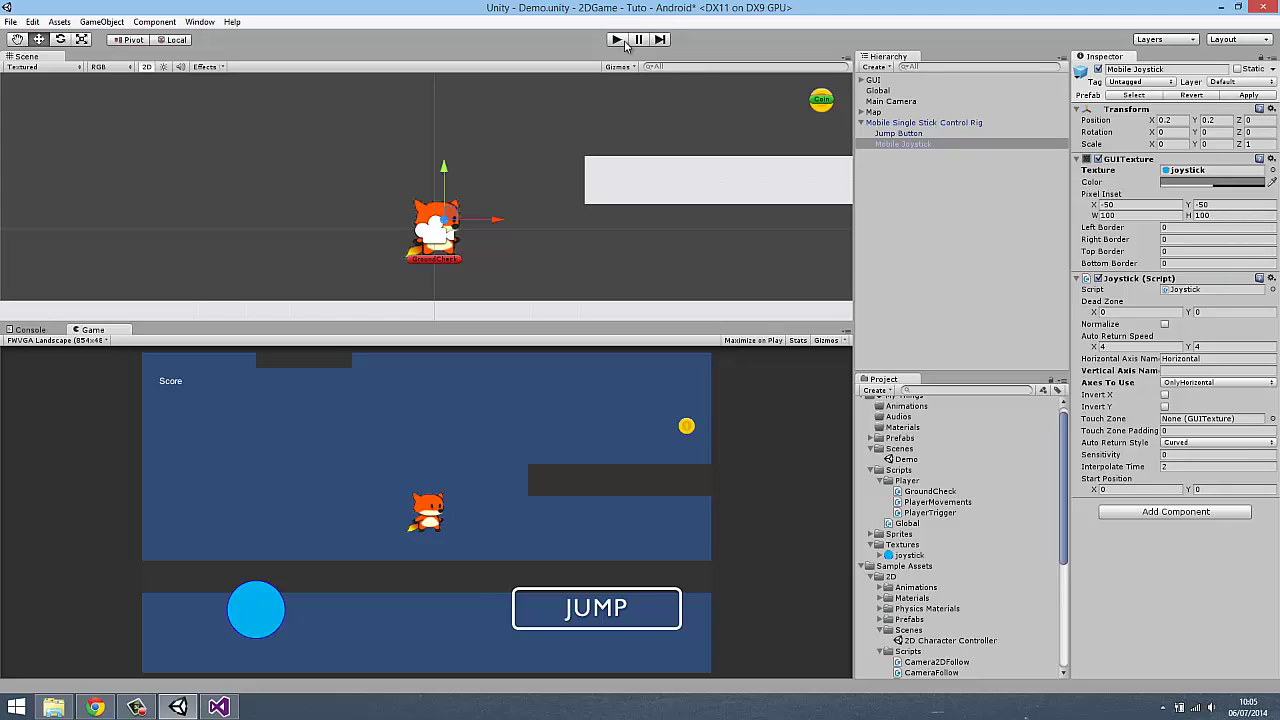
# Step: Switch to the Chrome window showing the tutorial author's YouTube channel home page
pyautogui.click(97, 708)
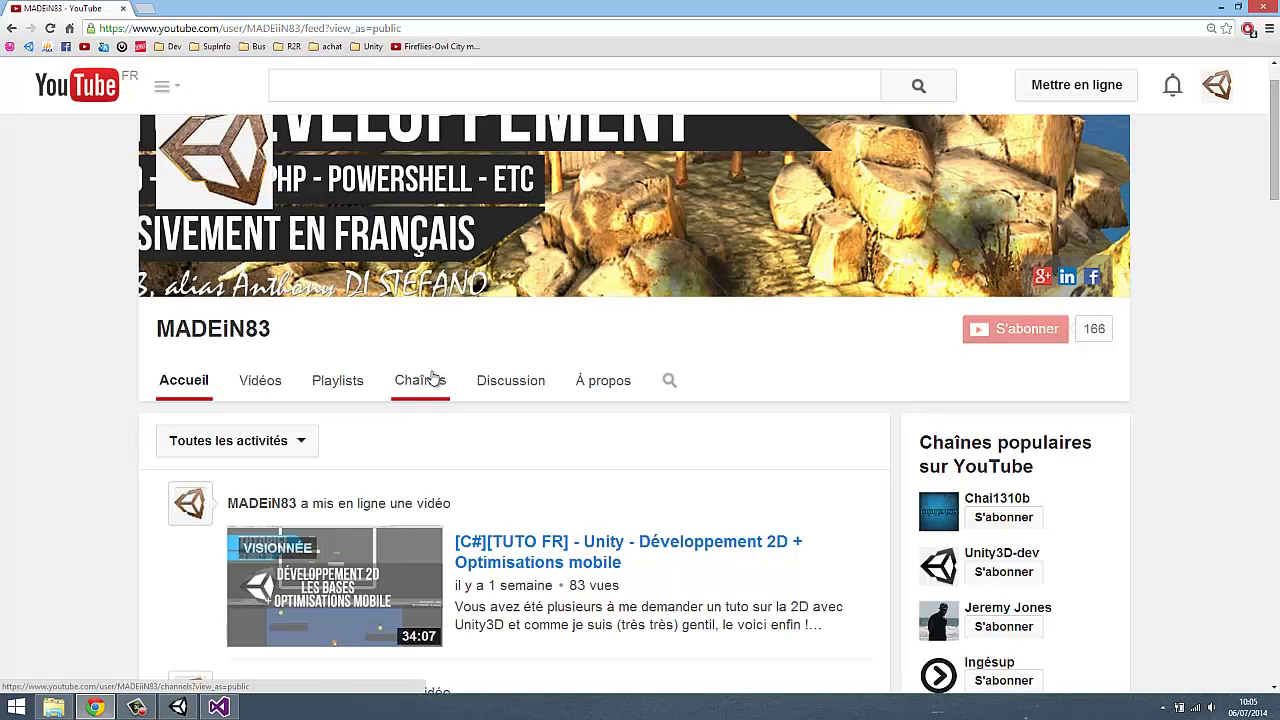